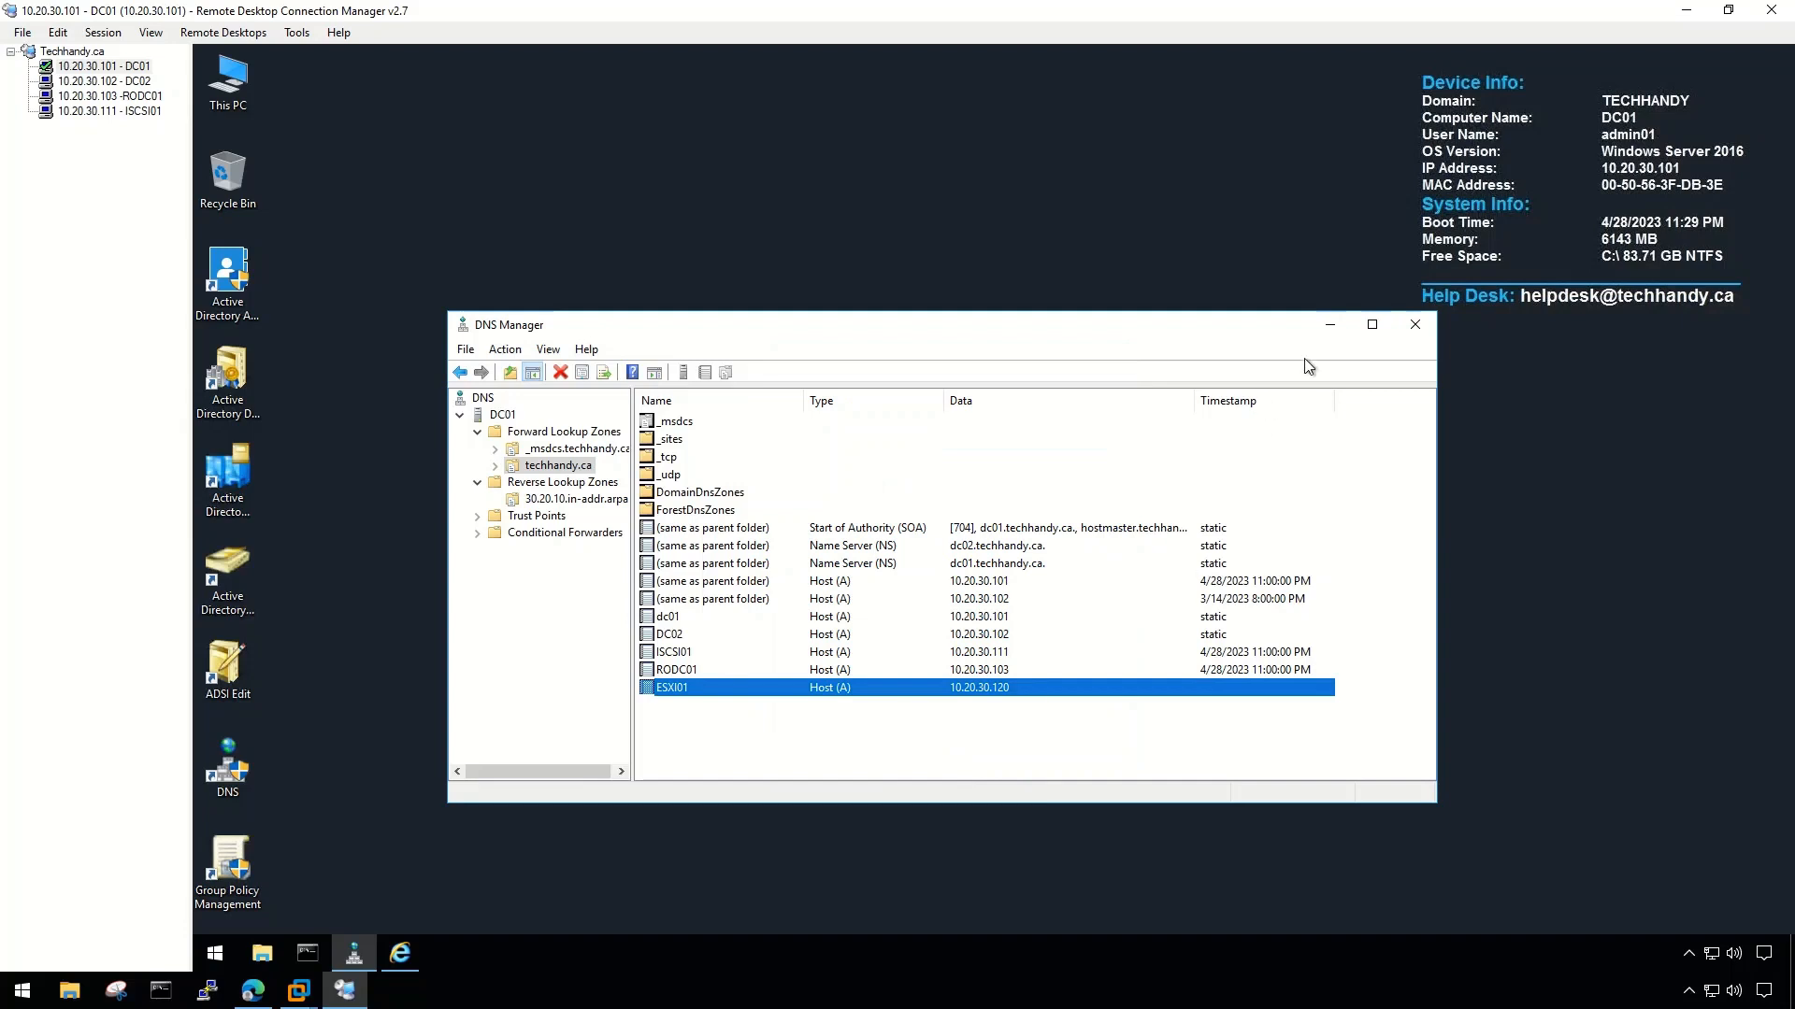
# - Minimise DNS Manager and the Remote Desktop session to reveal the local desktop
pyautogui.click(1330, 327)
pyautogui.click(1687, 13)
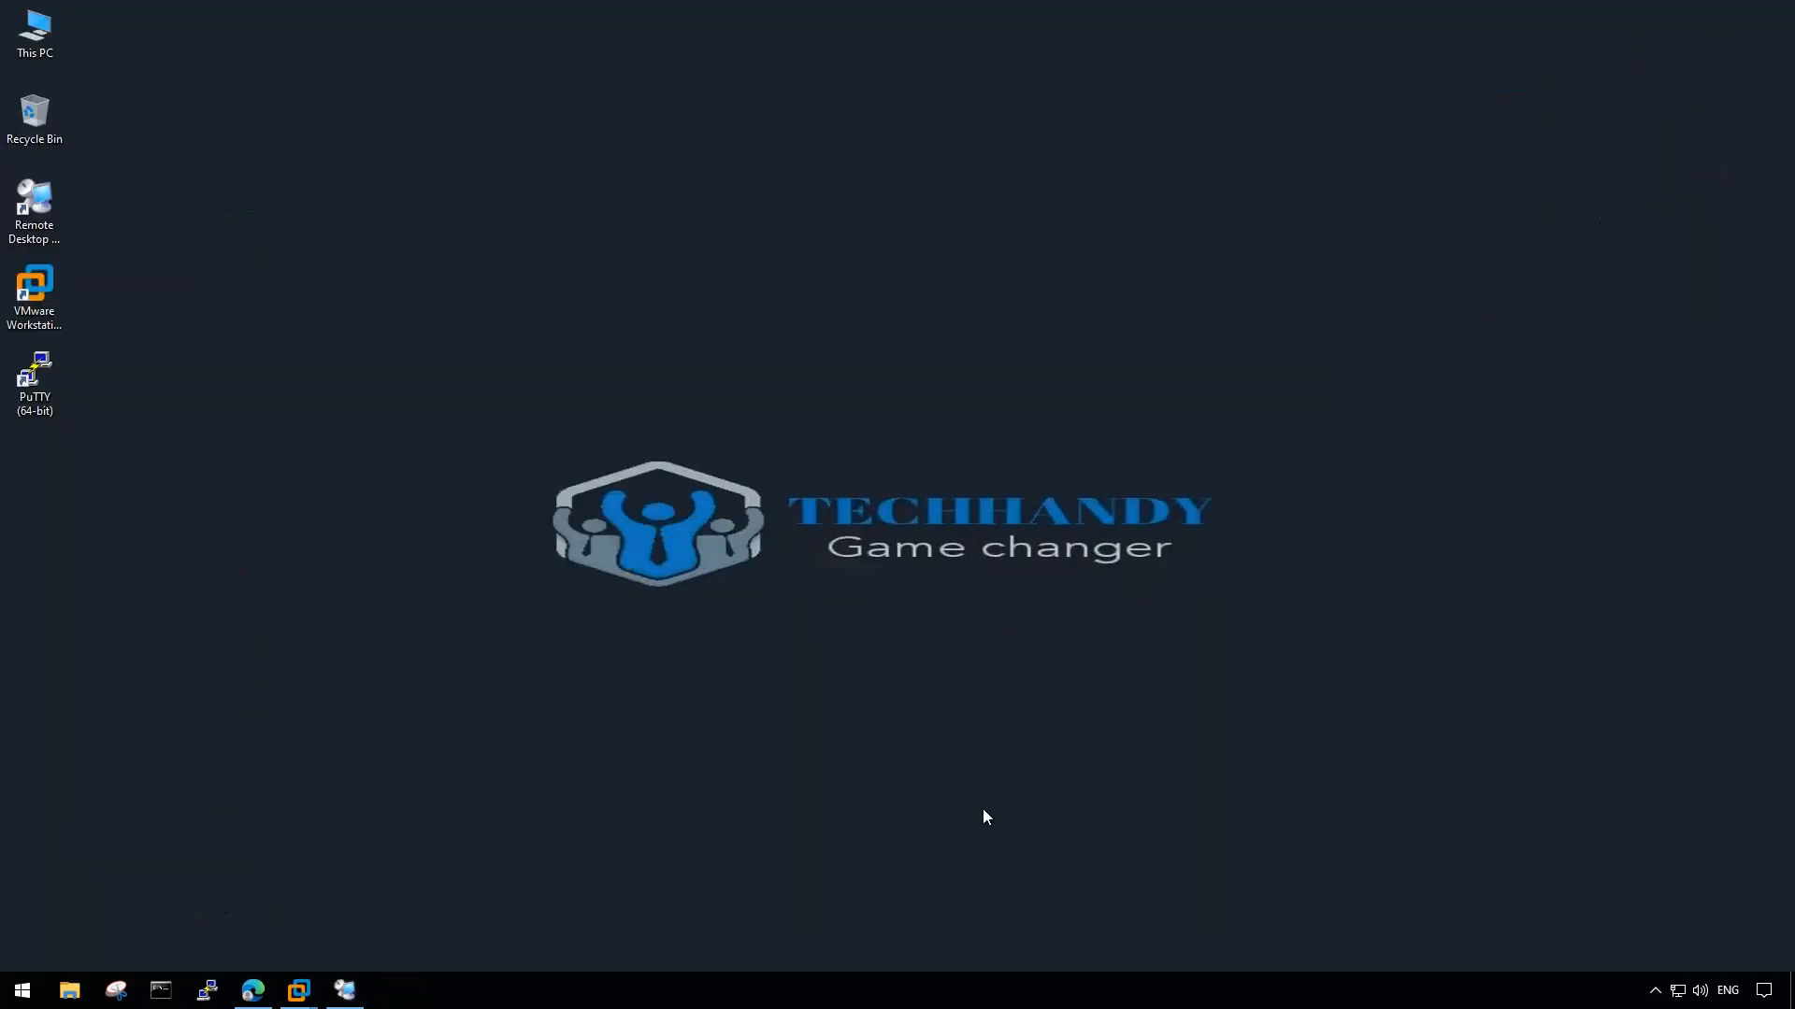
# - Bring the ESXI-6.6-01 console forward and log in to System Customization as root
pyautogui.rightClick(727, 737)
pyautogui.click(453, 755)
pyautogui.click(252, 989)
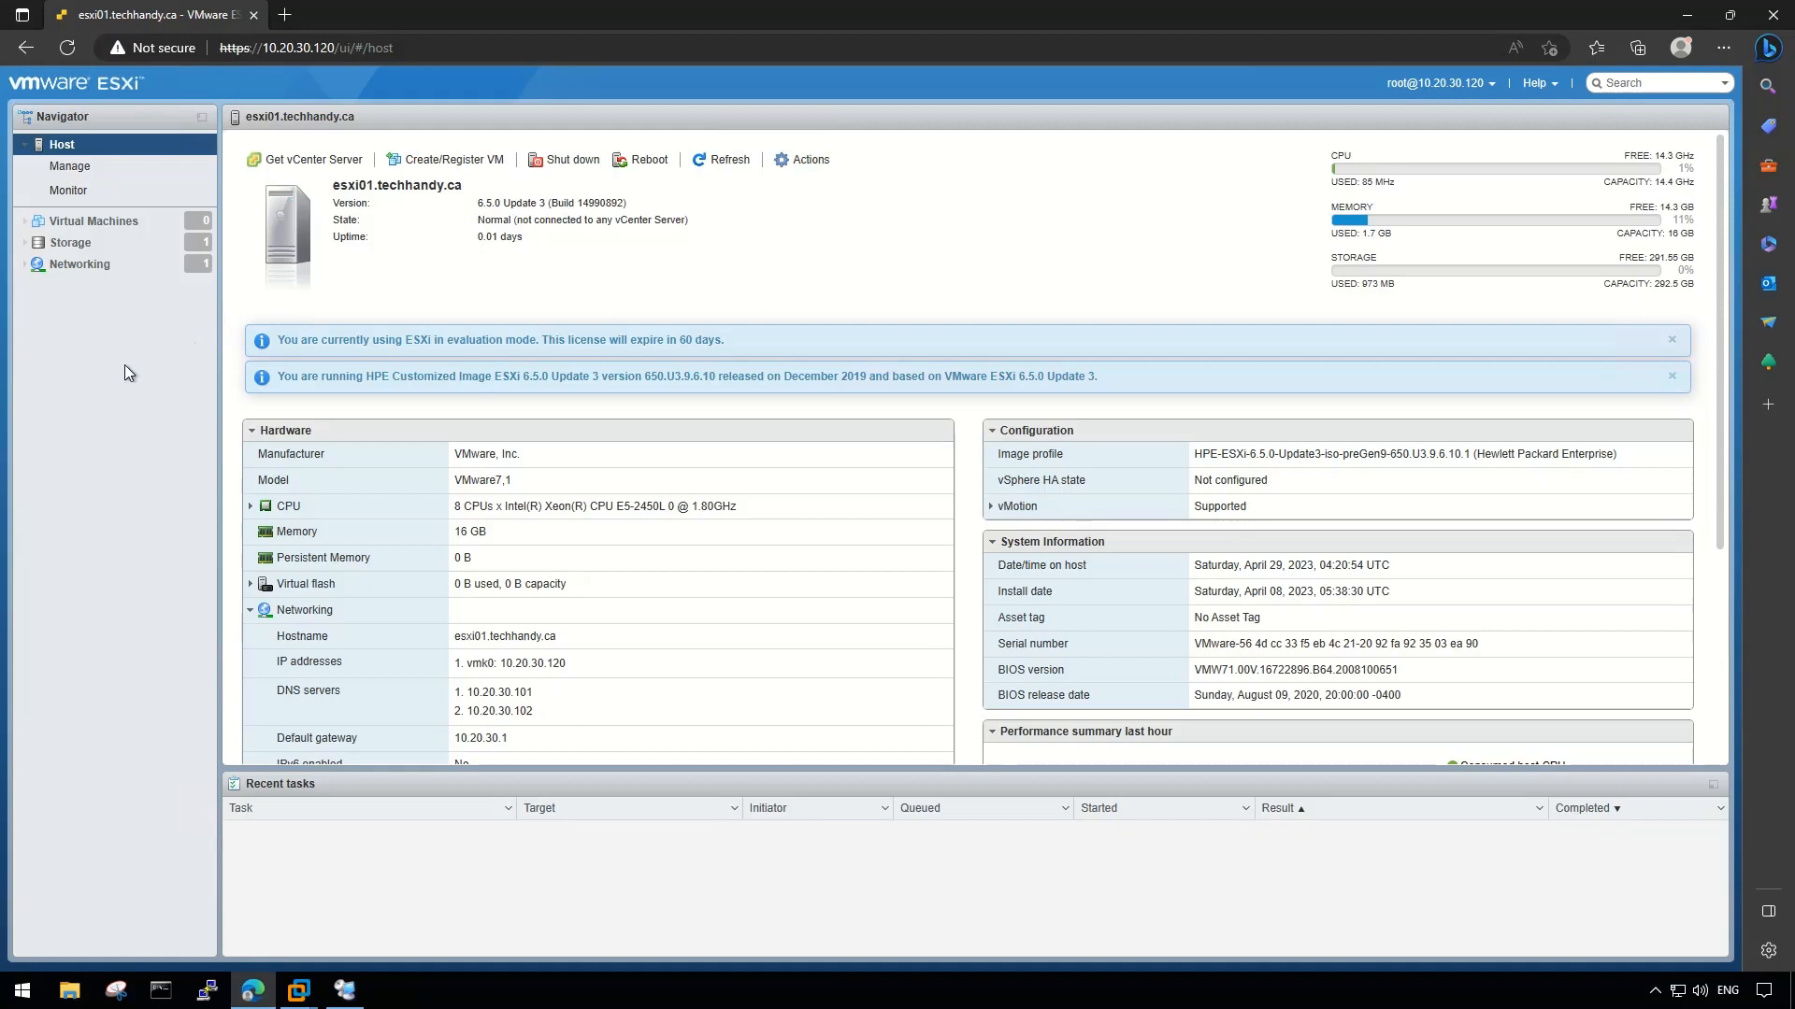
pyautogui.moveTo(298, 990)
pyautogui.click(320, 879)
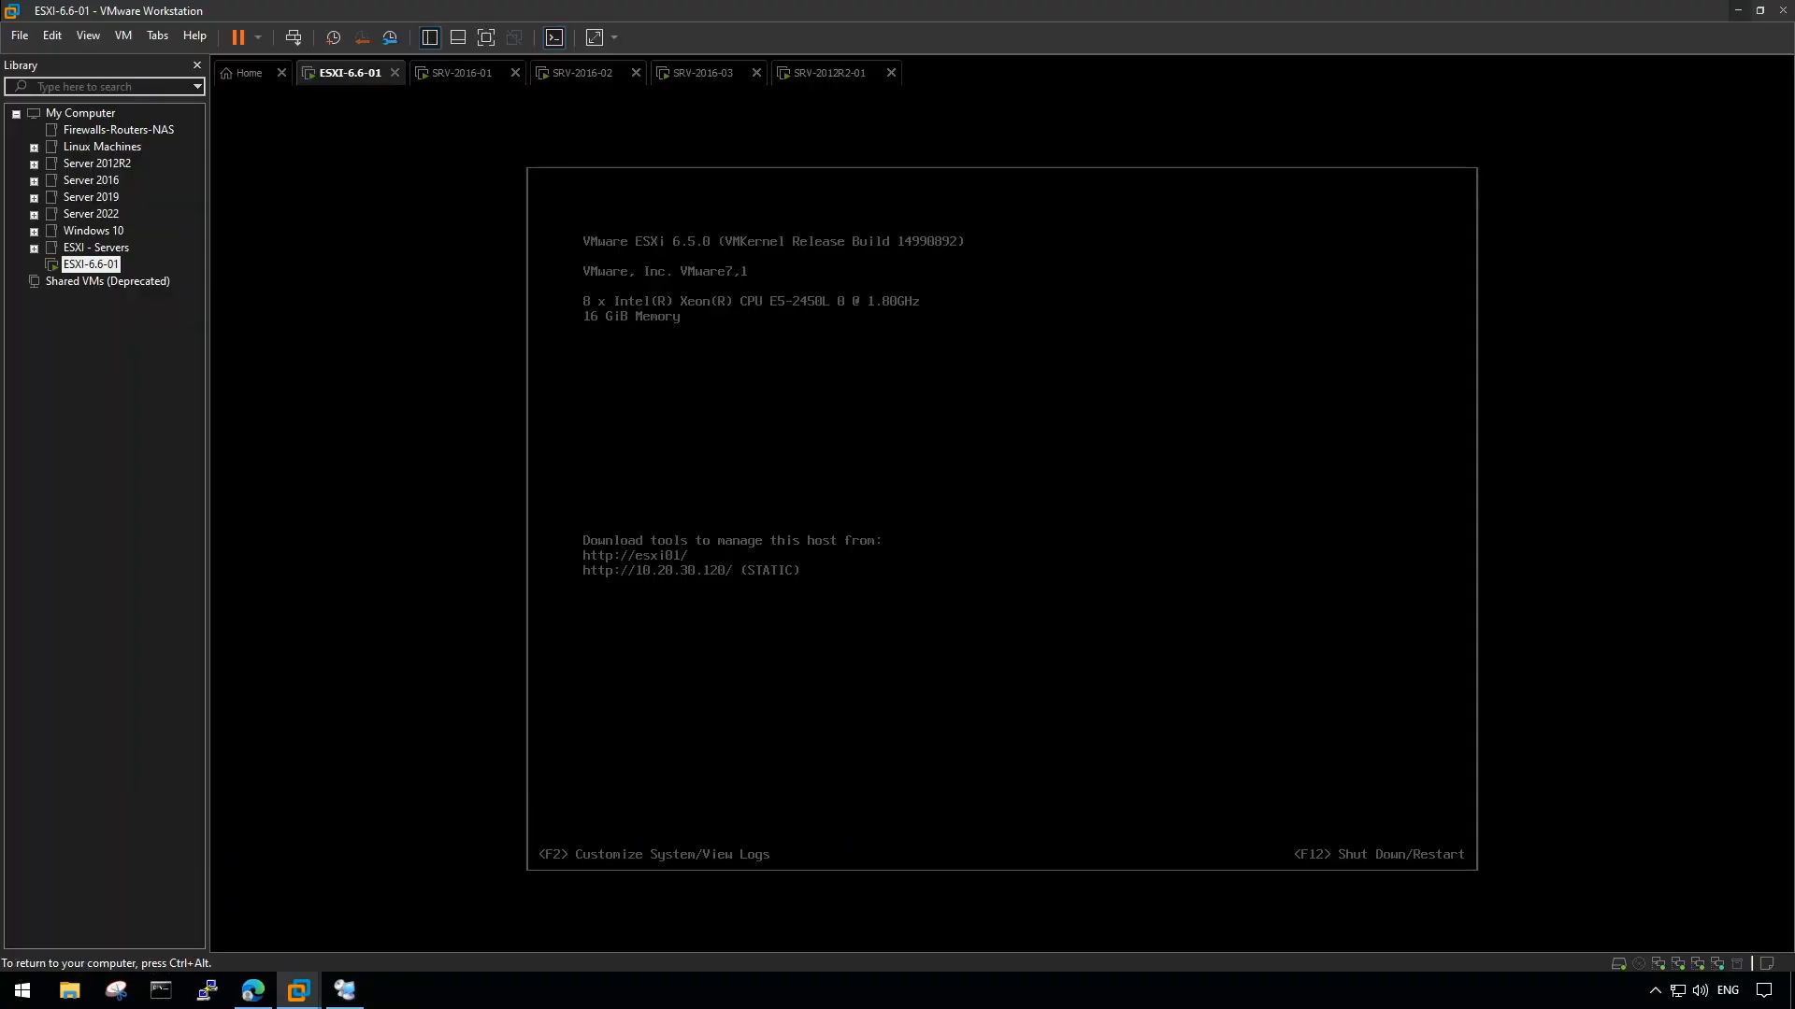
pyautogui.press('F2')
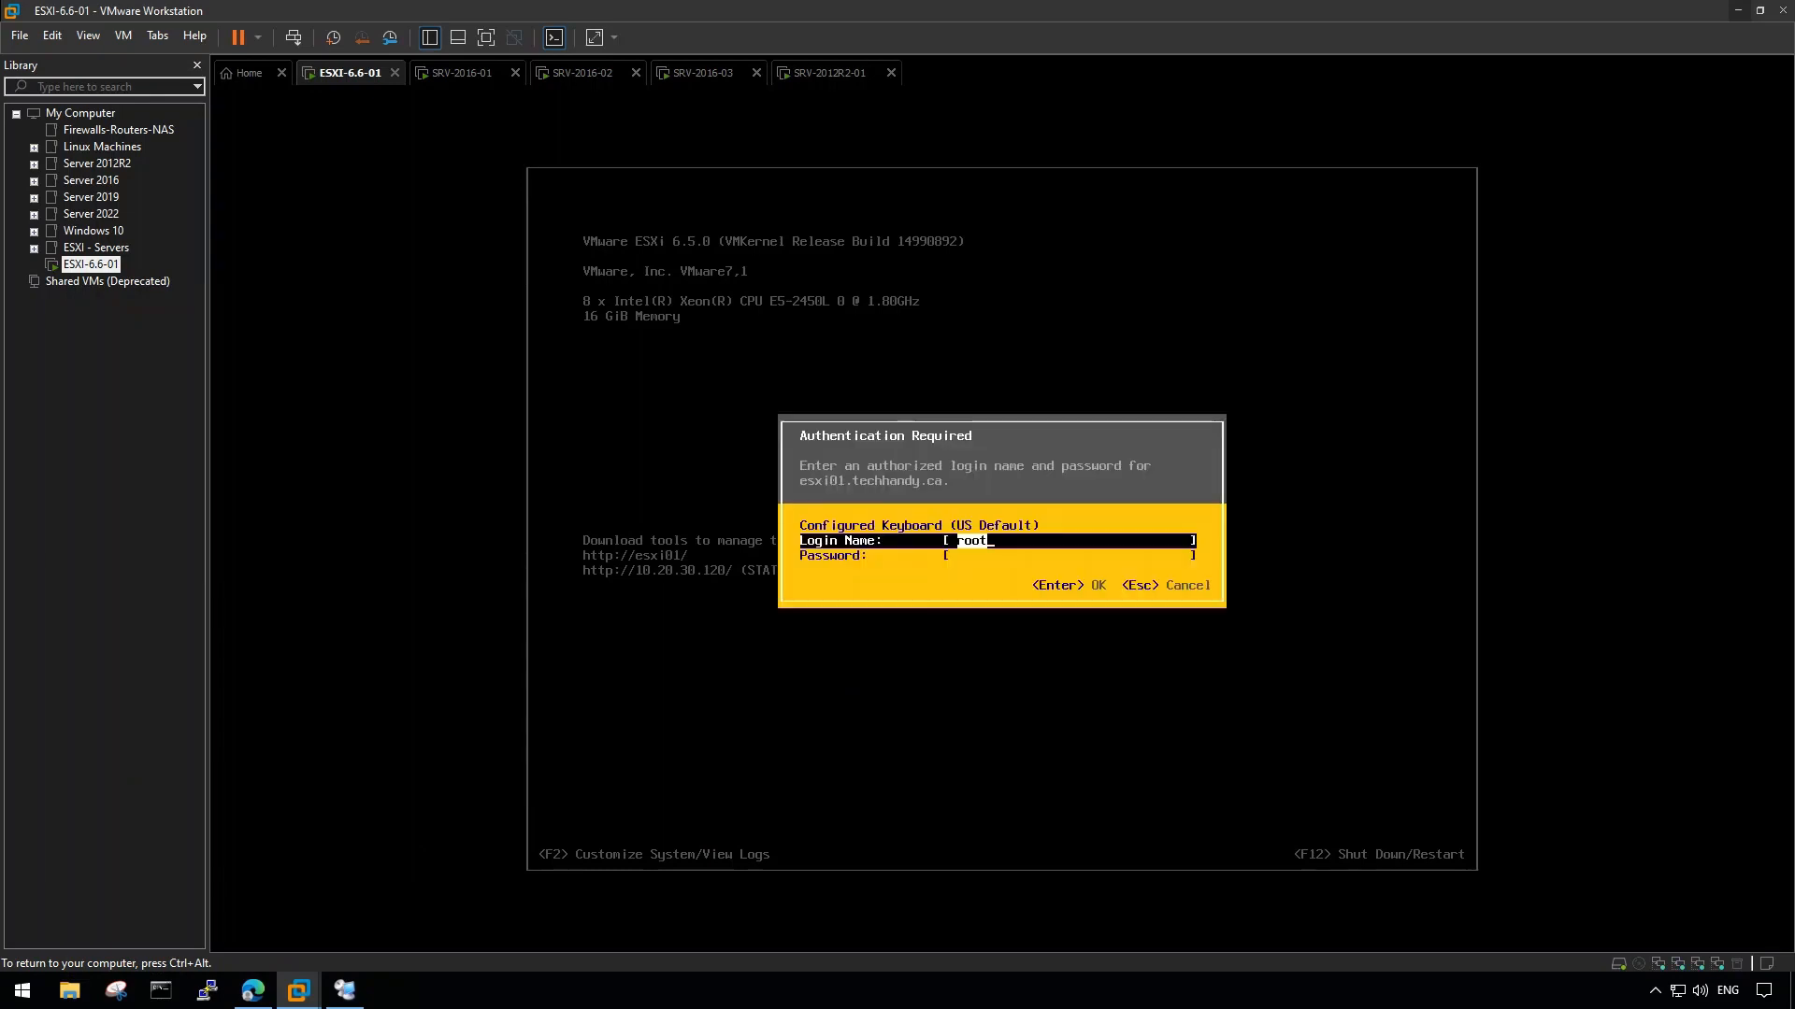
pyautogui.press('Tab')
pyautogui.write('********')
pyautogui.press('Return')
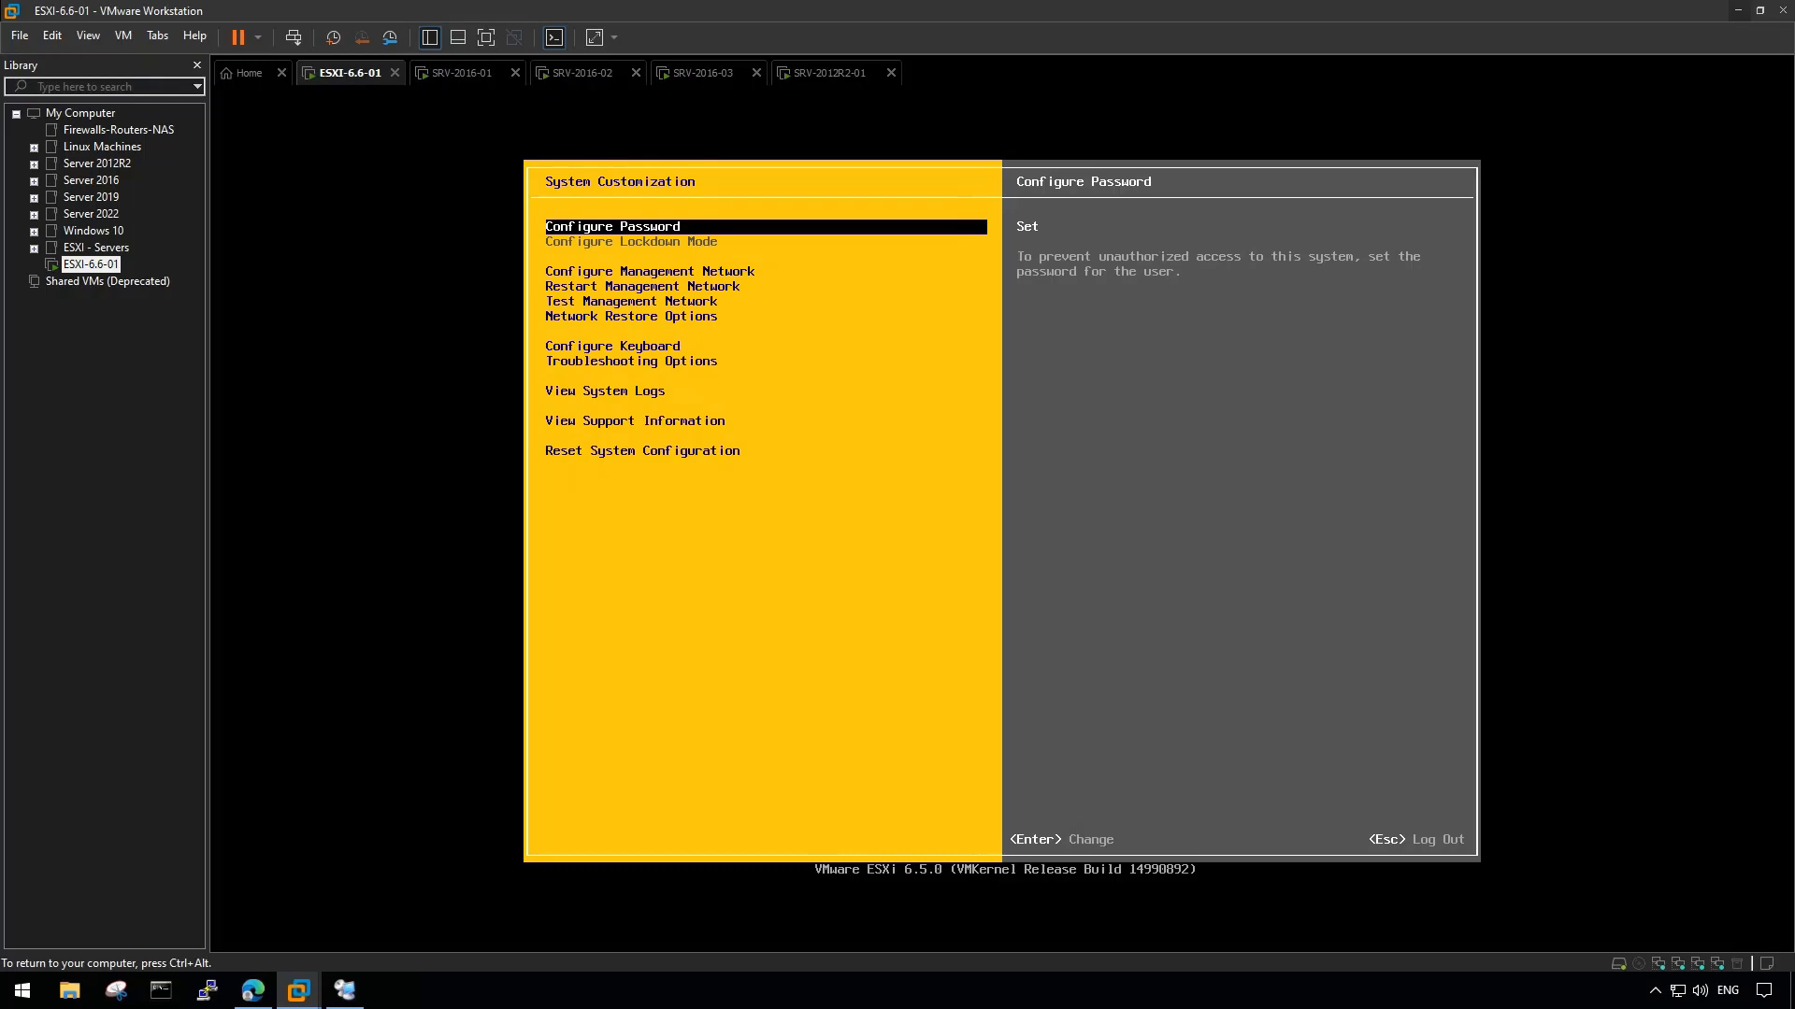
# - Switch the management network IPv4 configuration to a static 10.20.30.120 address
pyautogui.press('Down')
pyautogui.press('Down')
pyautogui.press('Up')
pyautogui.press('Return')
pyautogui.press('Down')
pyautogui.press('Down')
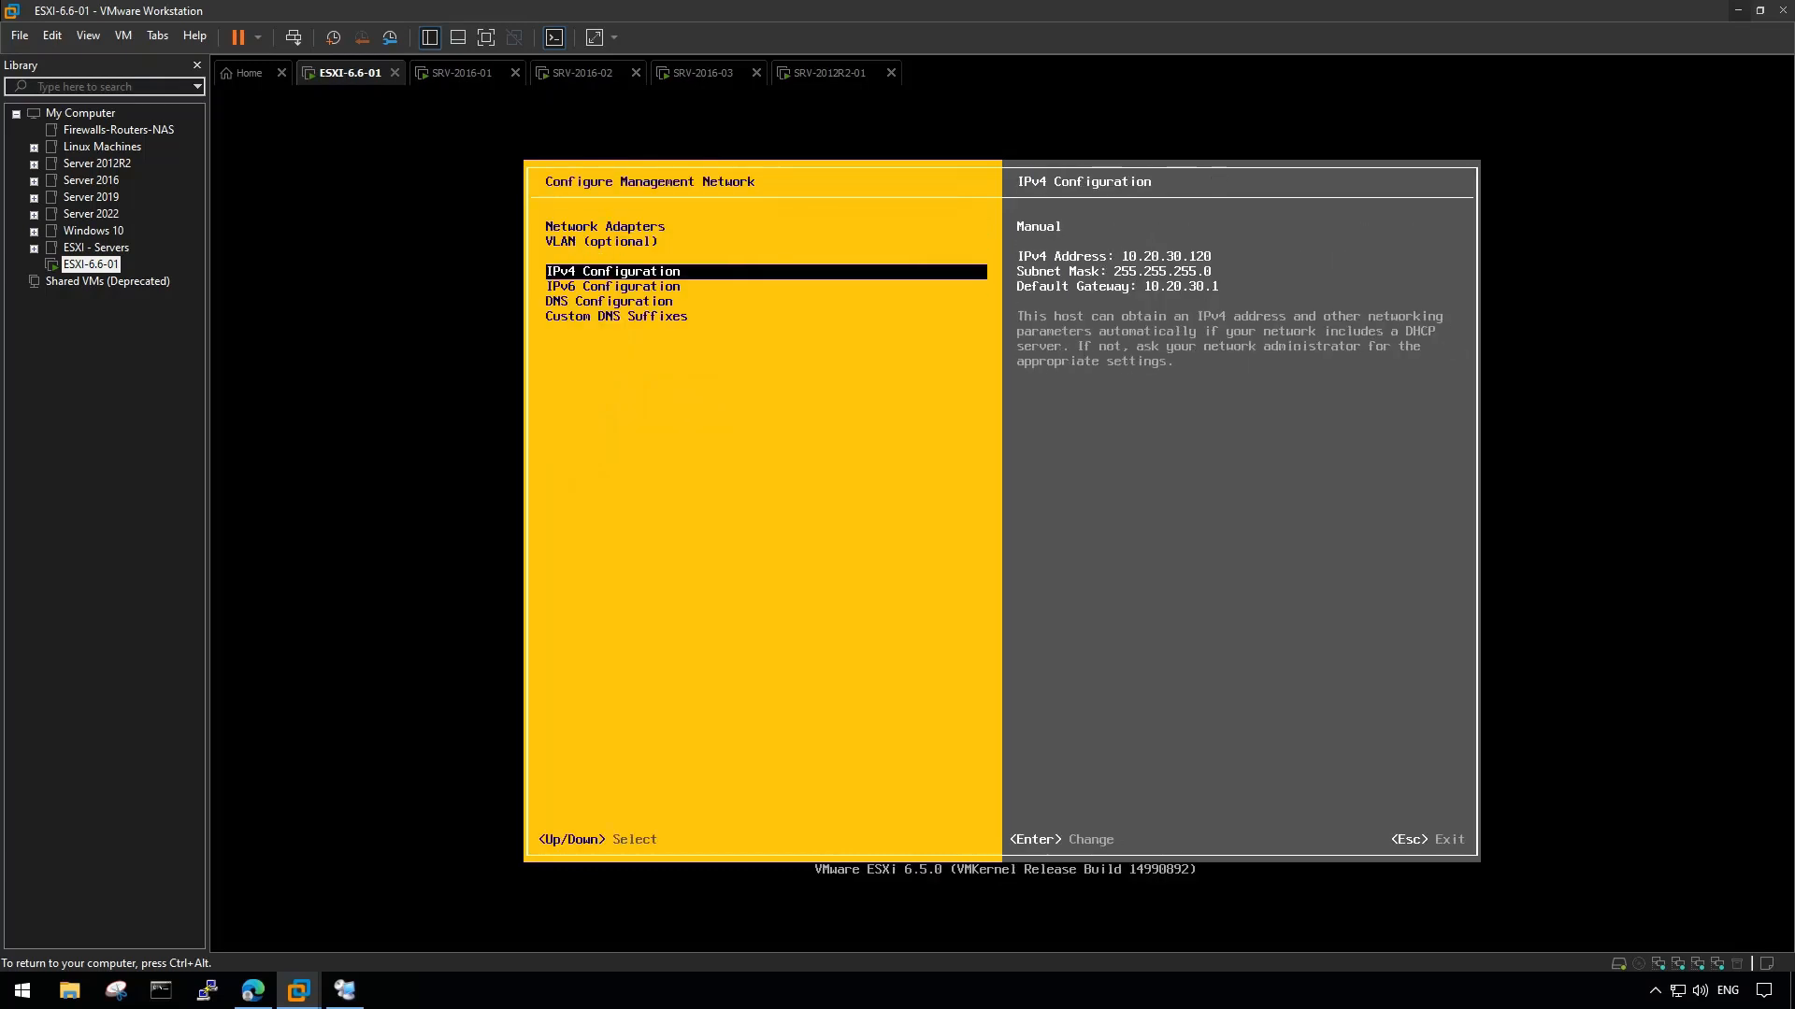
pyautogui.press('Return')
pyautogui.press('Down')
pyautogui.press('Down')
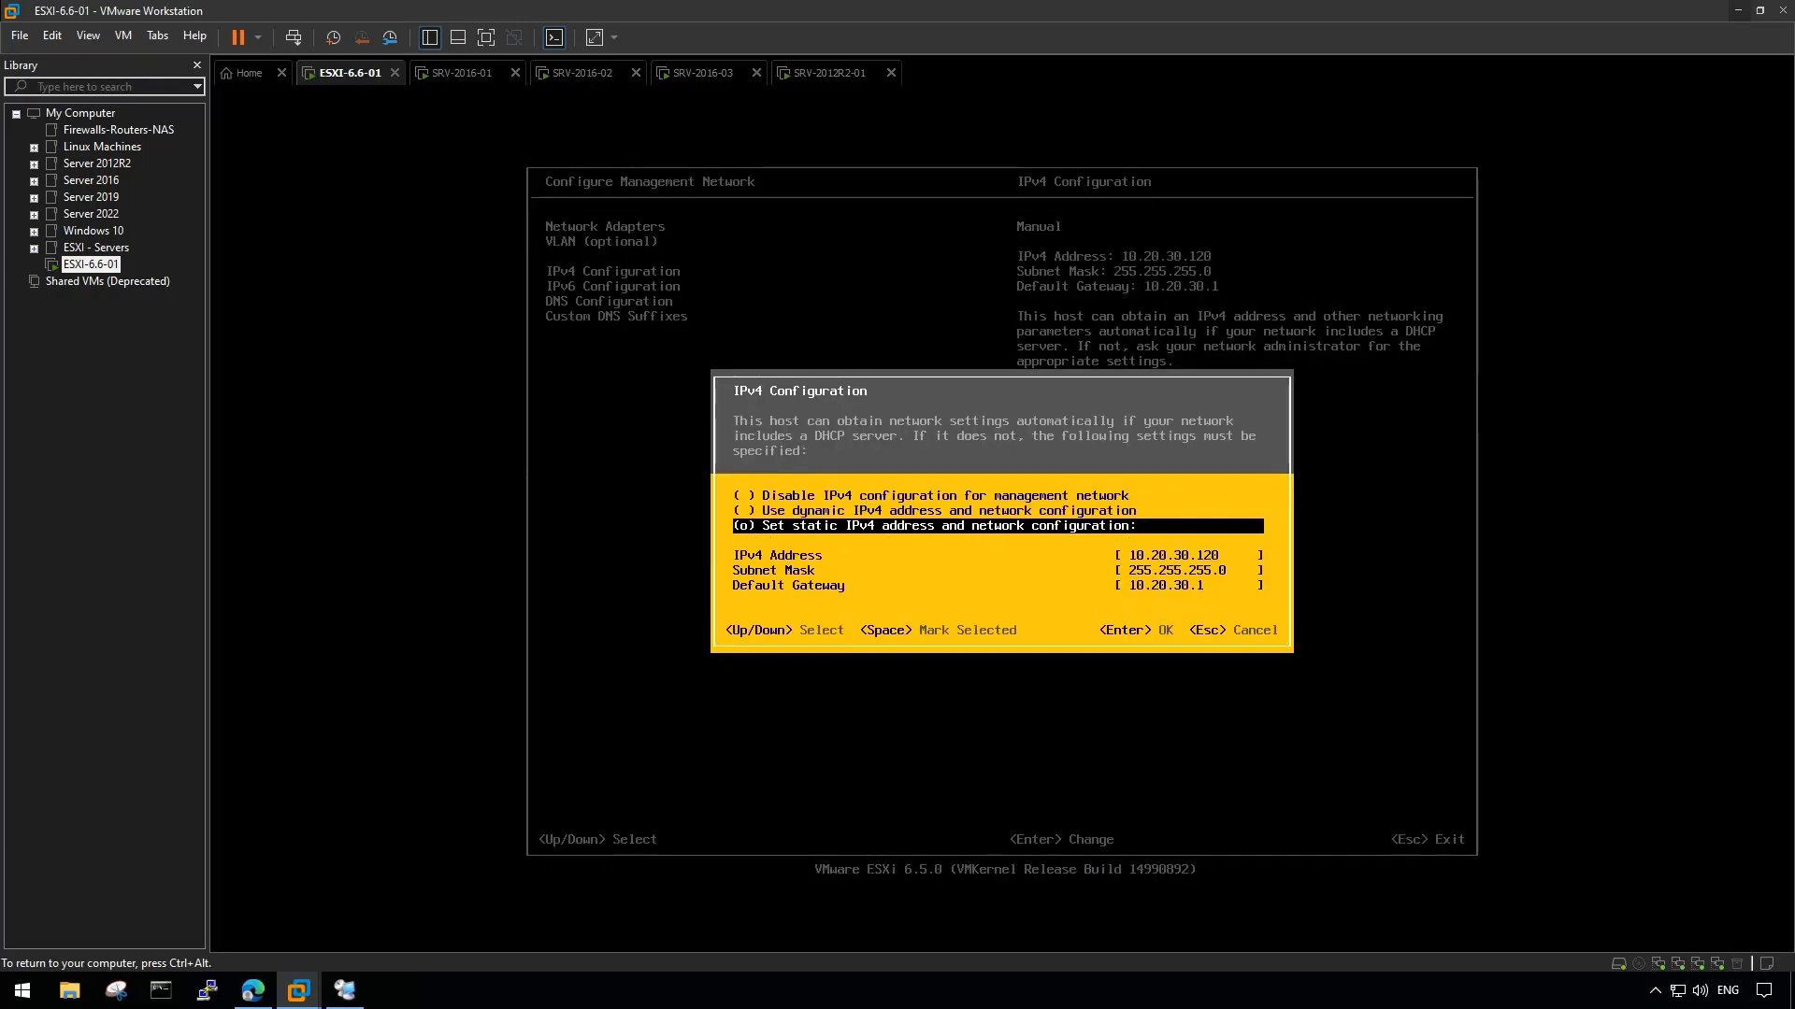
pyautogui.press('Return')
# - Set the DNS hostname to esxi01.techhandy.ca
pyautogui.press('Down')
pyautogui.press('Down')
pyautogui.press('Return')
pyautogui.press('Down')
pyautogui.press('Down')
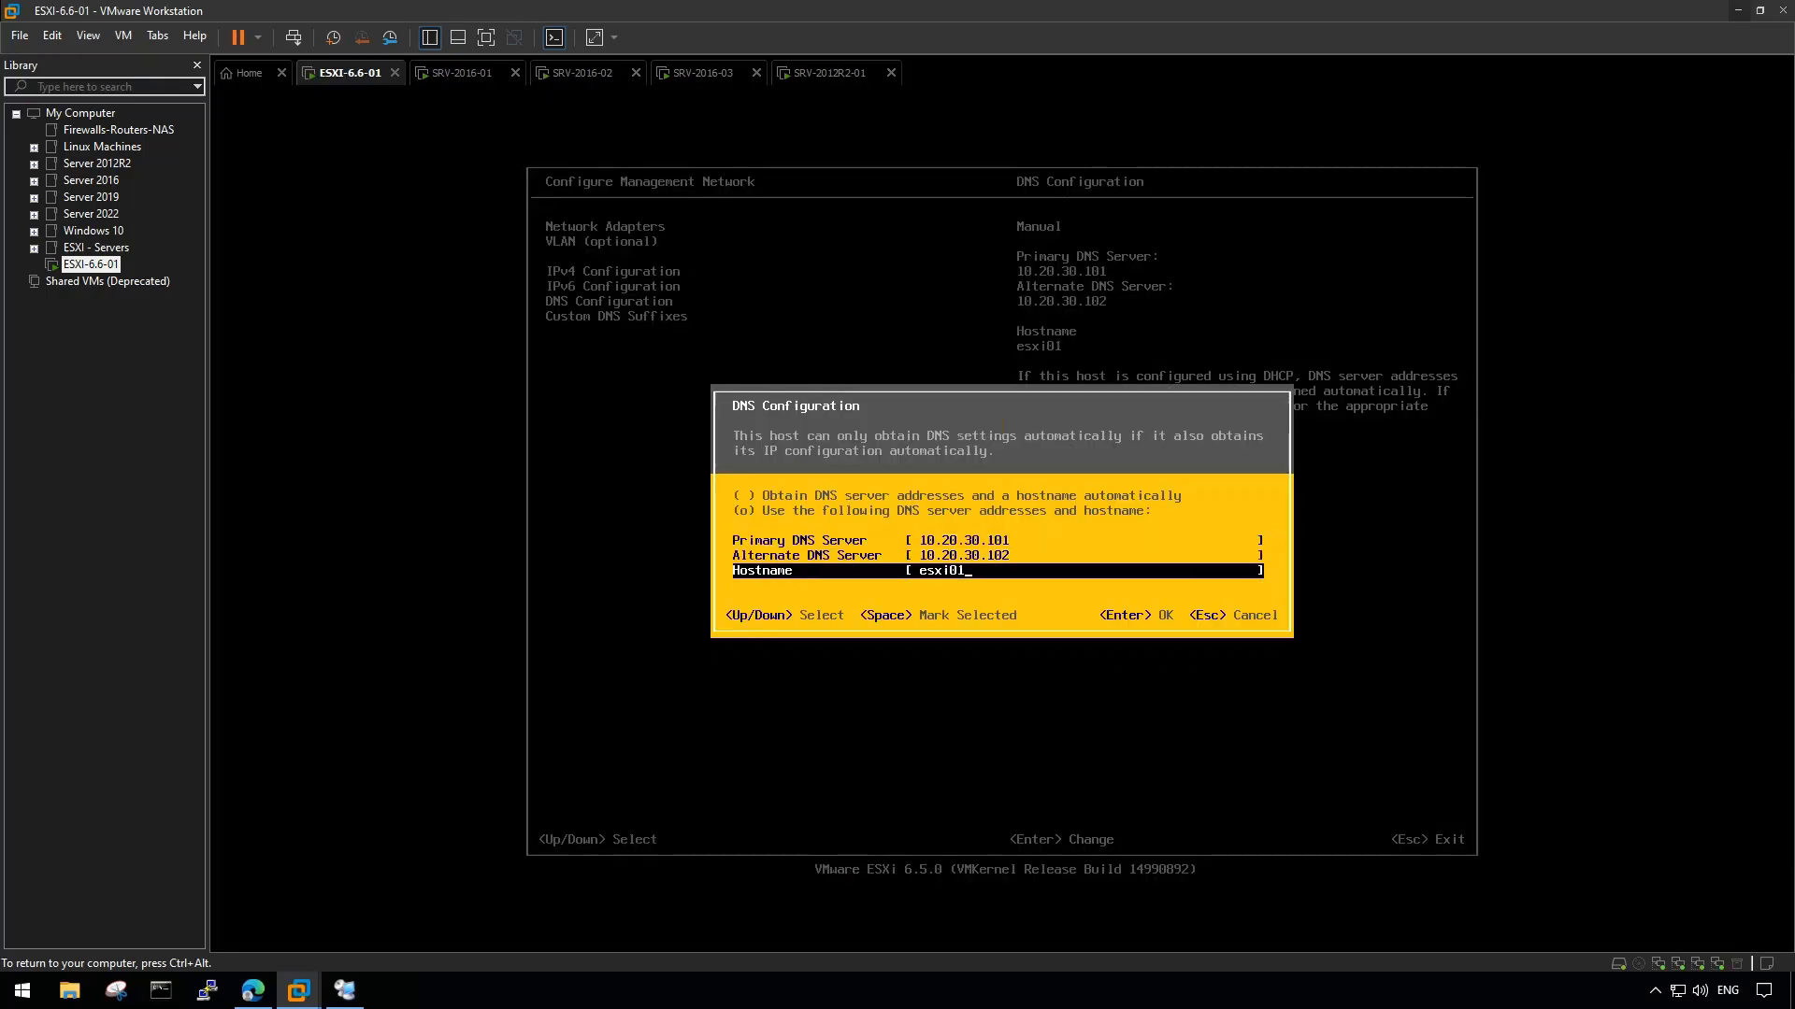
pyautogui.write('.techhandy.ca')
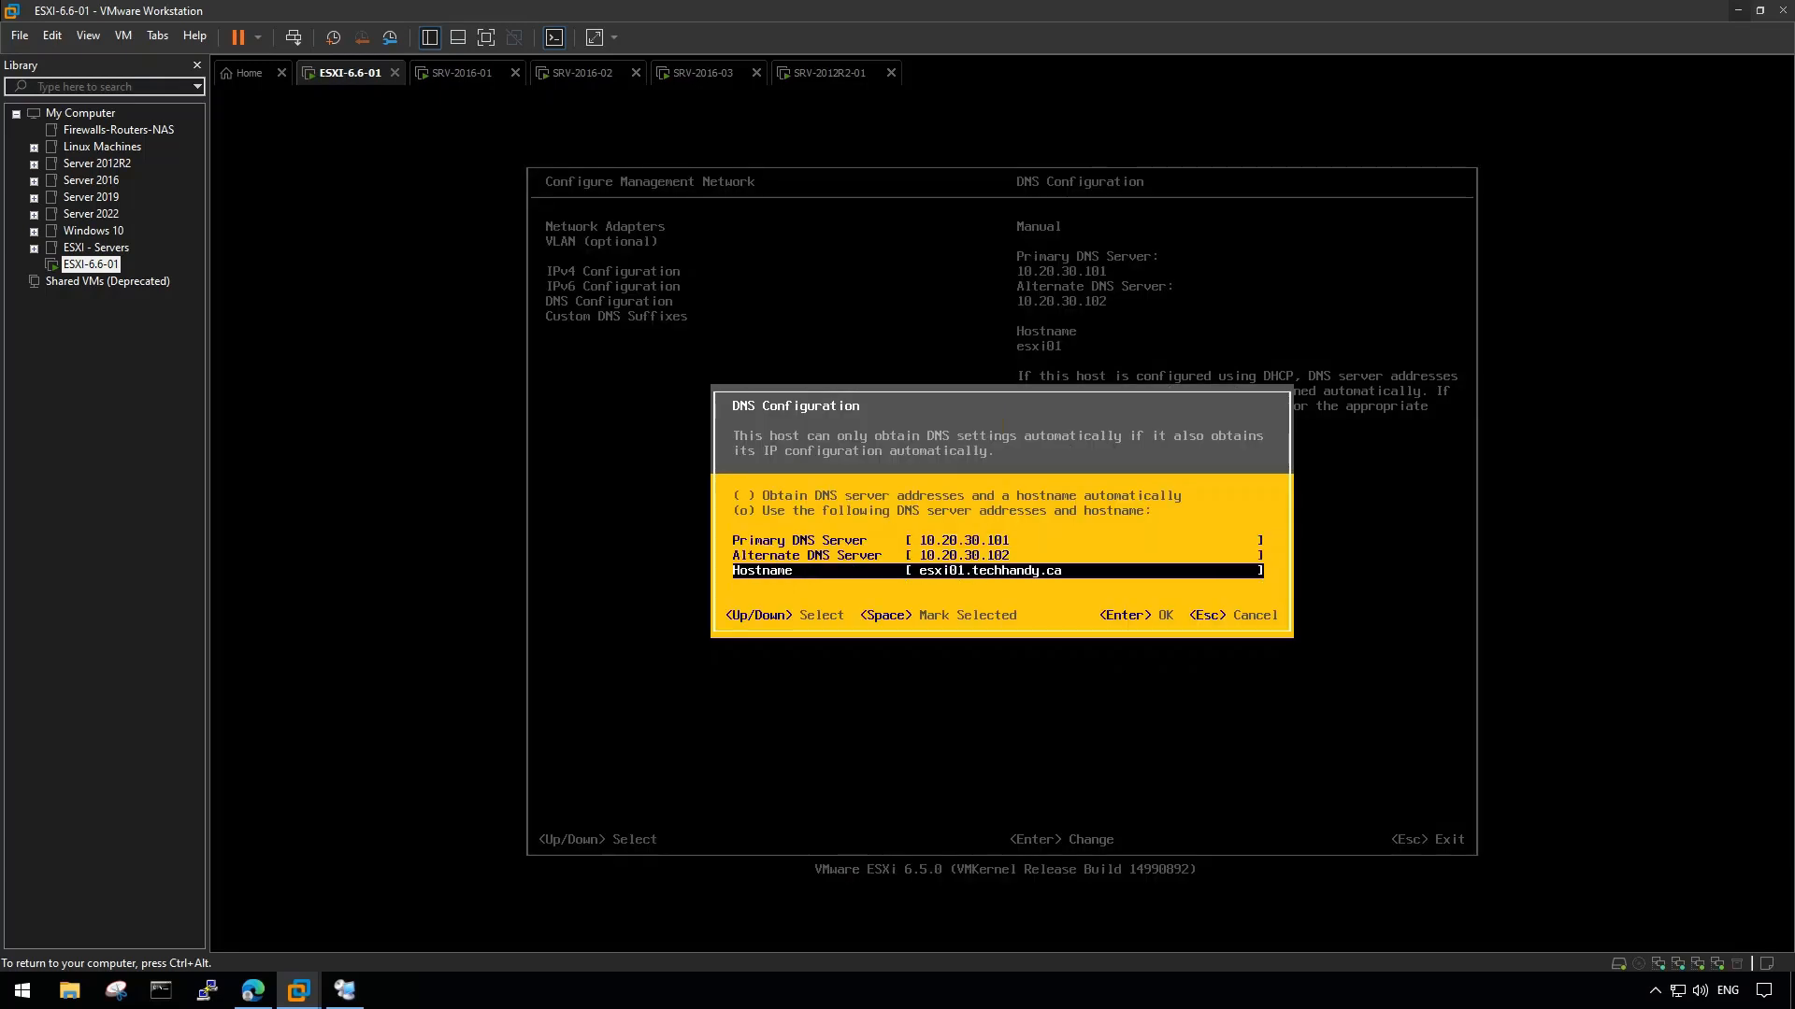
pyautogui.press('Return')
pyautogui.press('Down')
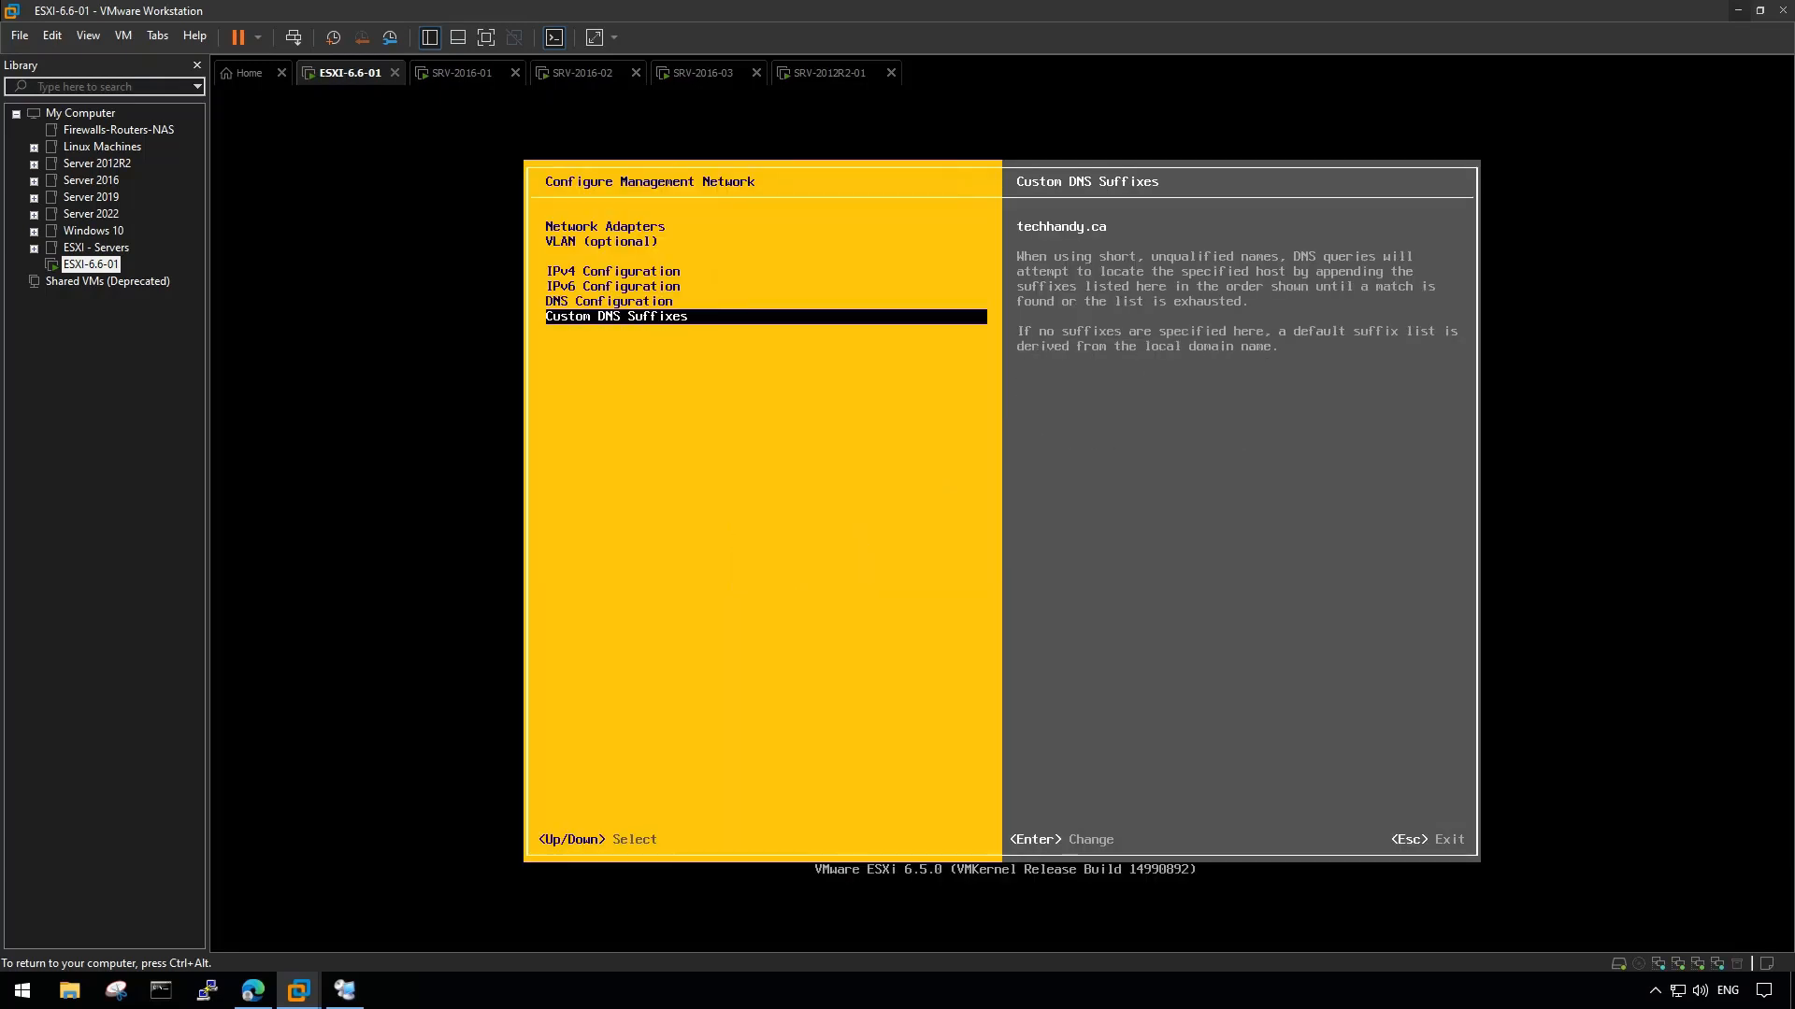
# - Apply the management network changes and log out to the console main screen
pyautogui.press('Escape')
pyautogui.press('y')
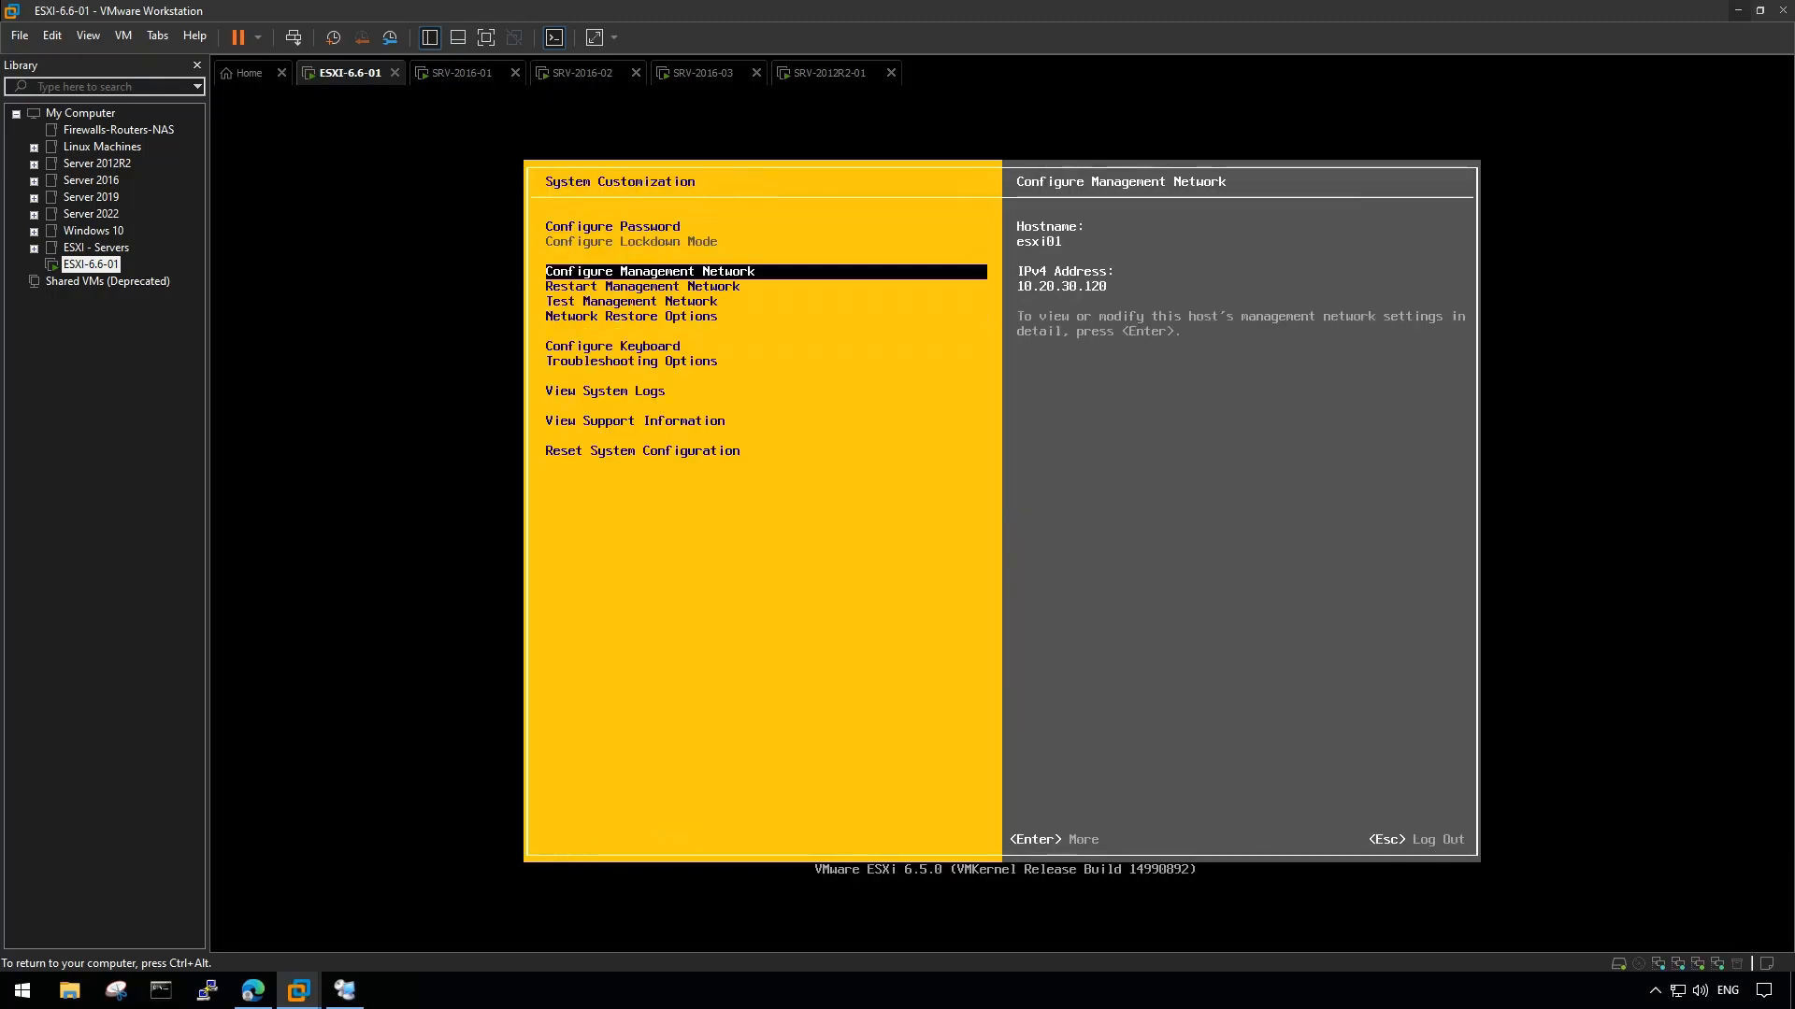
pyautogui.press('Down')
pyautogui.press('Up')
pyautogui.press('Escape')
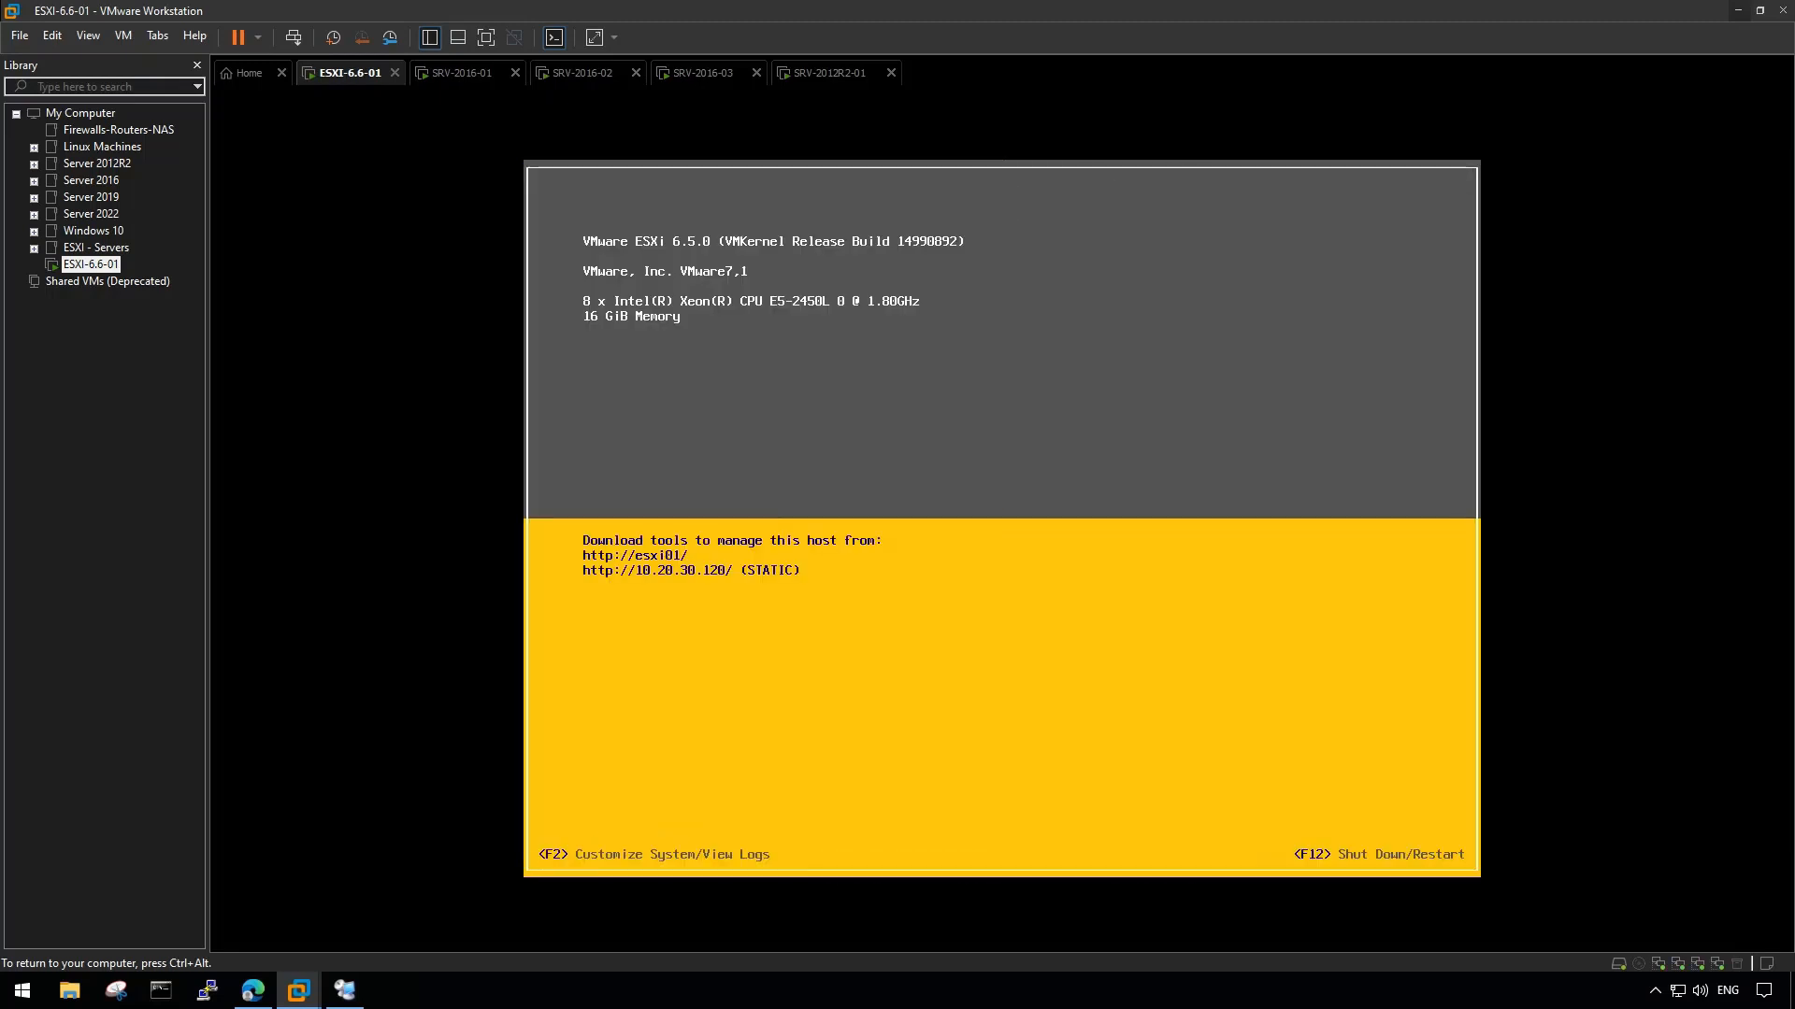
pyautogui.hotkey('ctrl', 'alt')
# - Check that vmk0's IPv4 settings show 10.20.30.120, cancel without changes, and return to Host
pyautogui.click(252, 991)
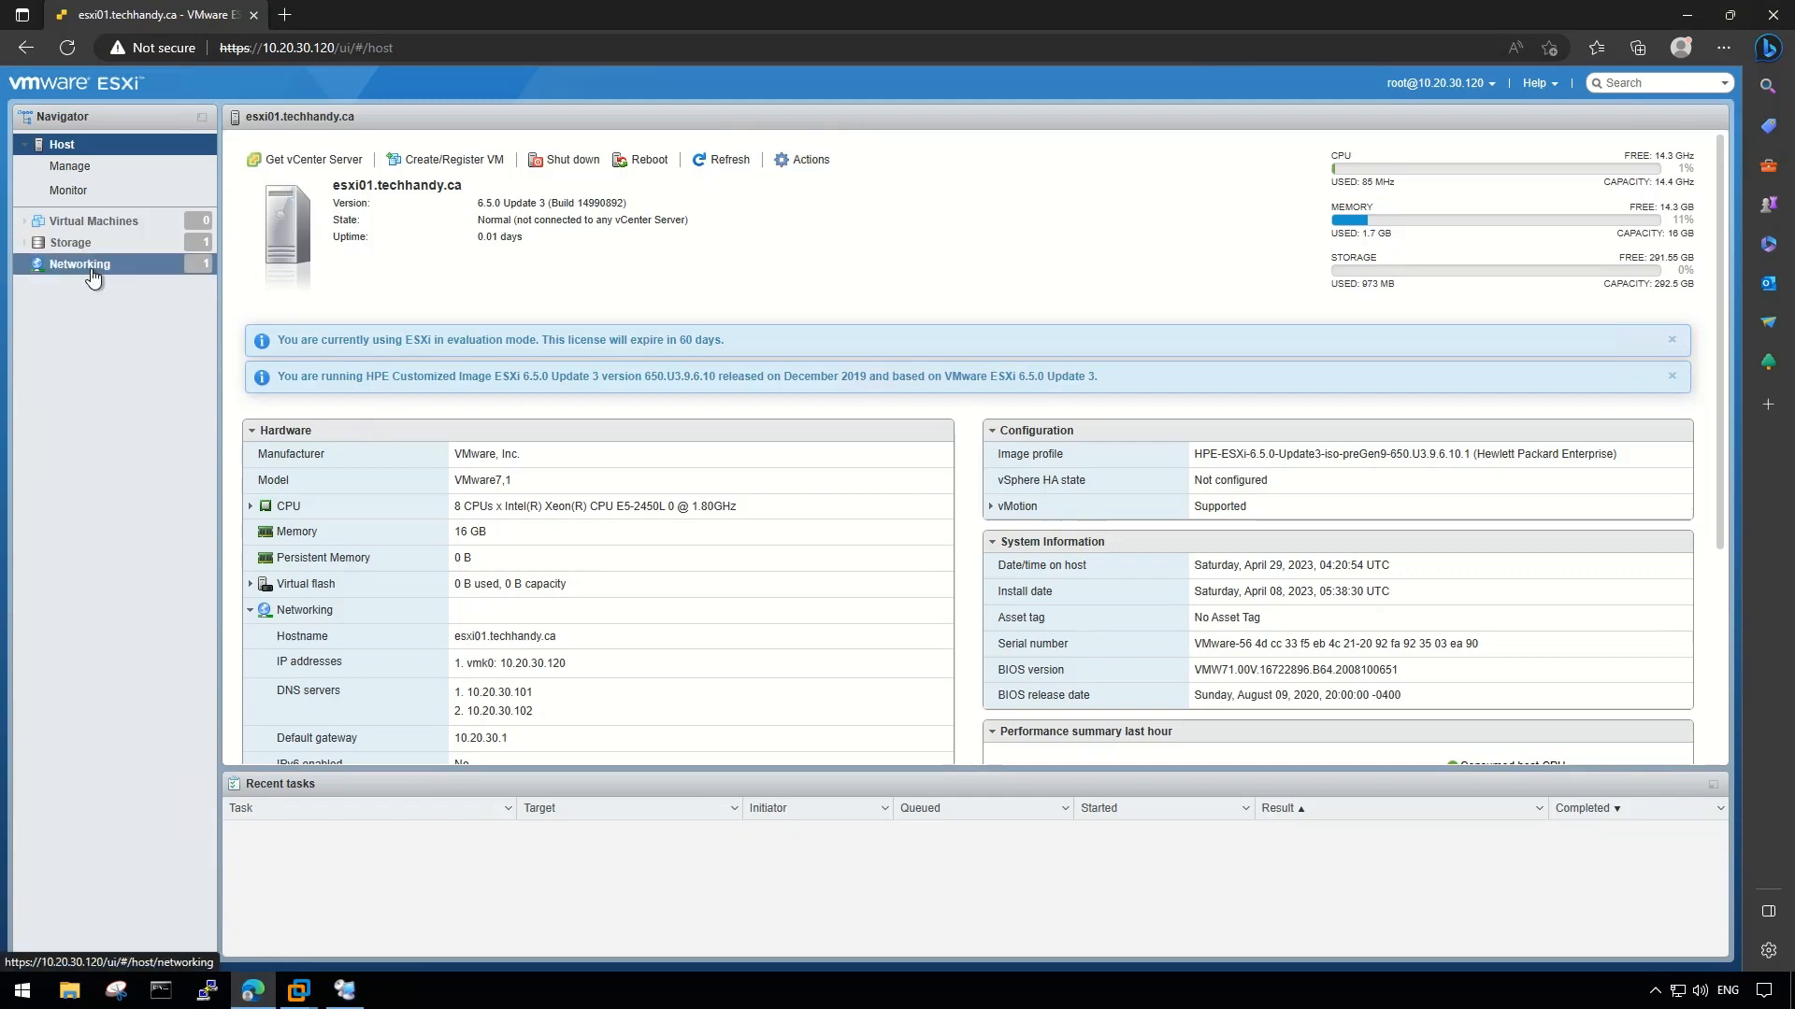
pyautogui.scroll(-2, 414, 642)
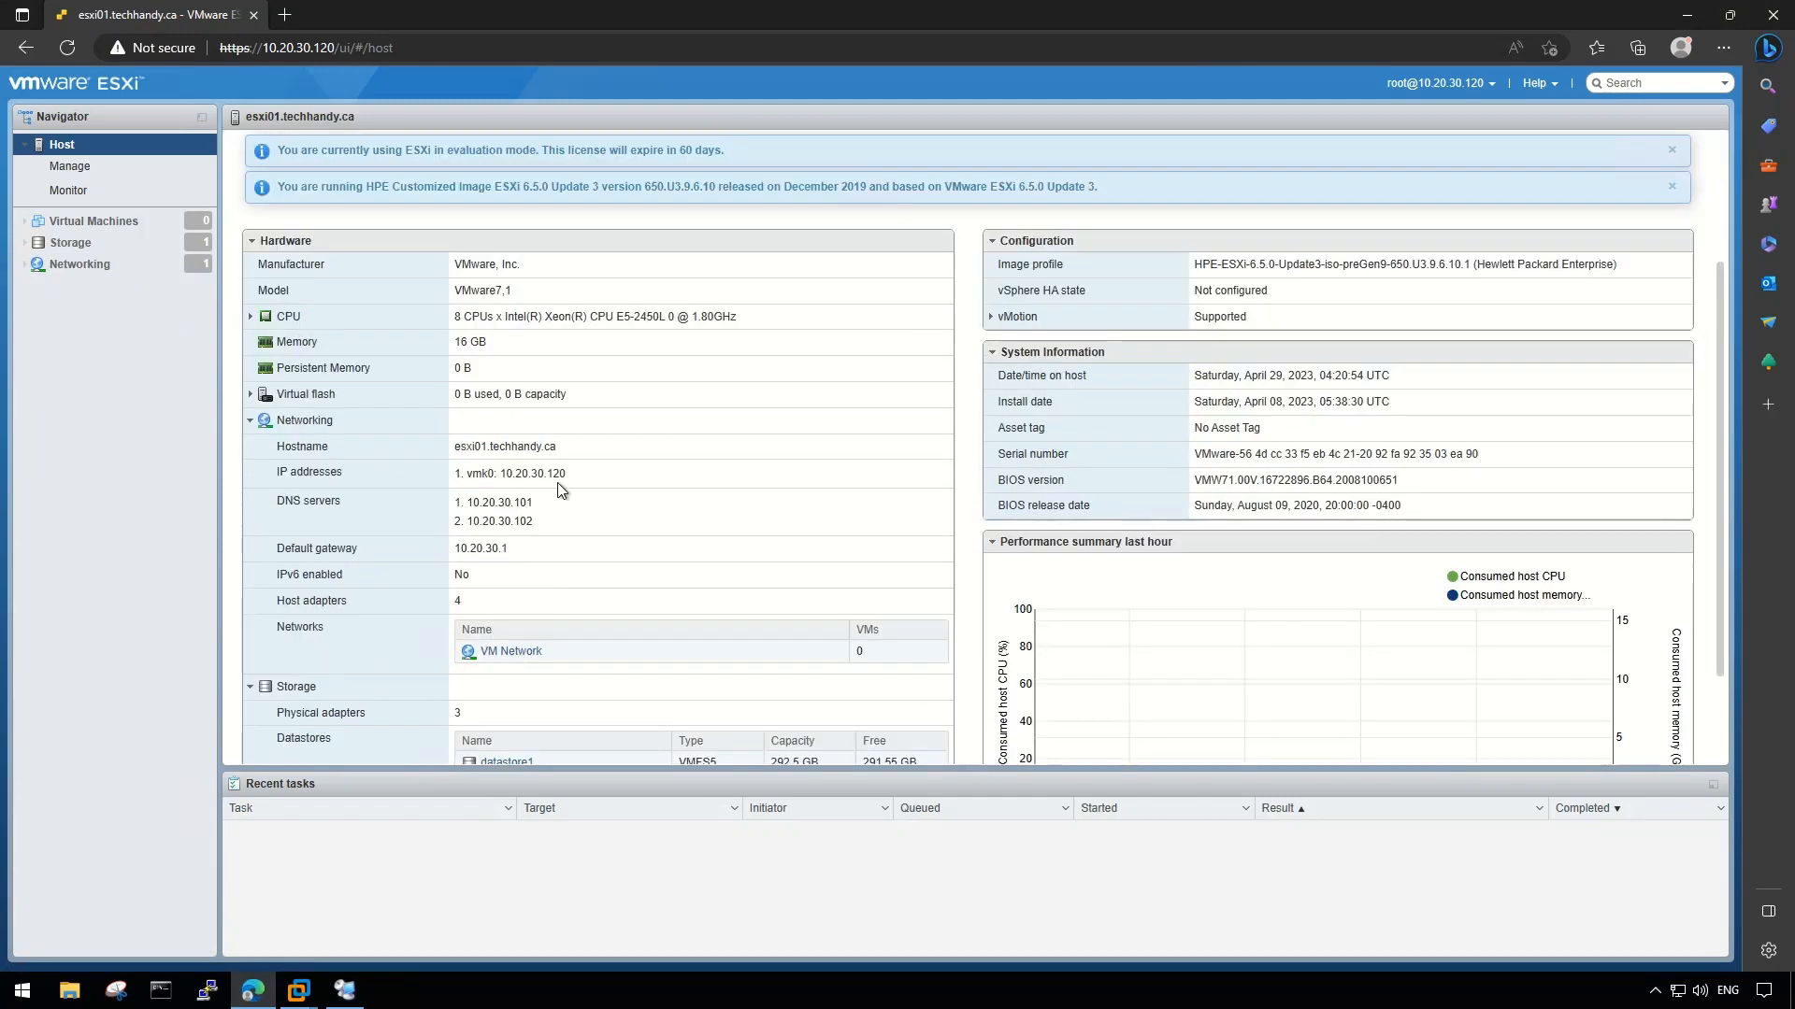
pyautogui.click(80, 263)
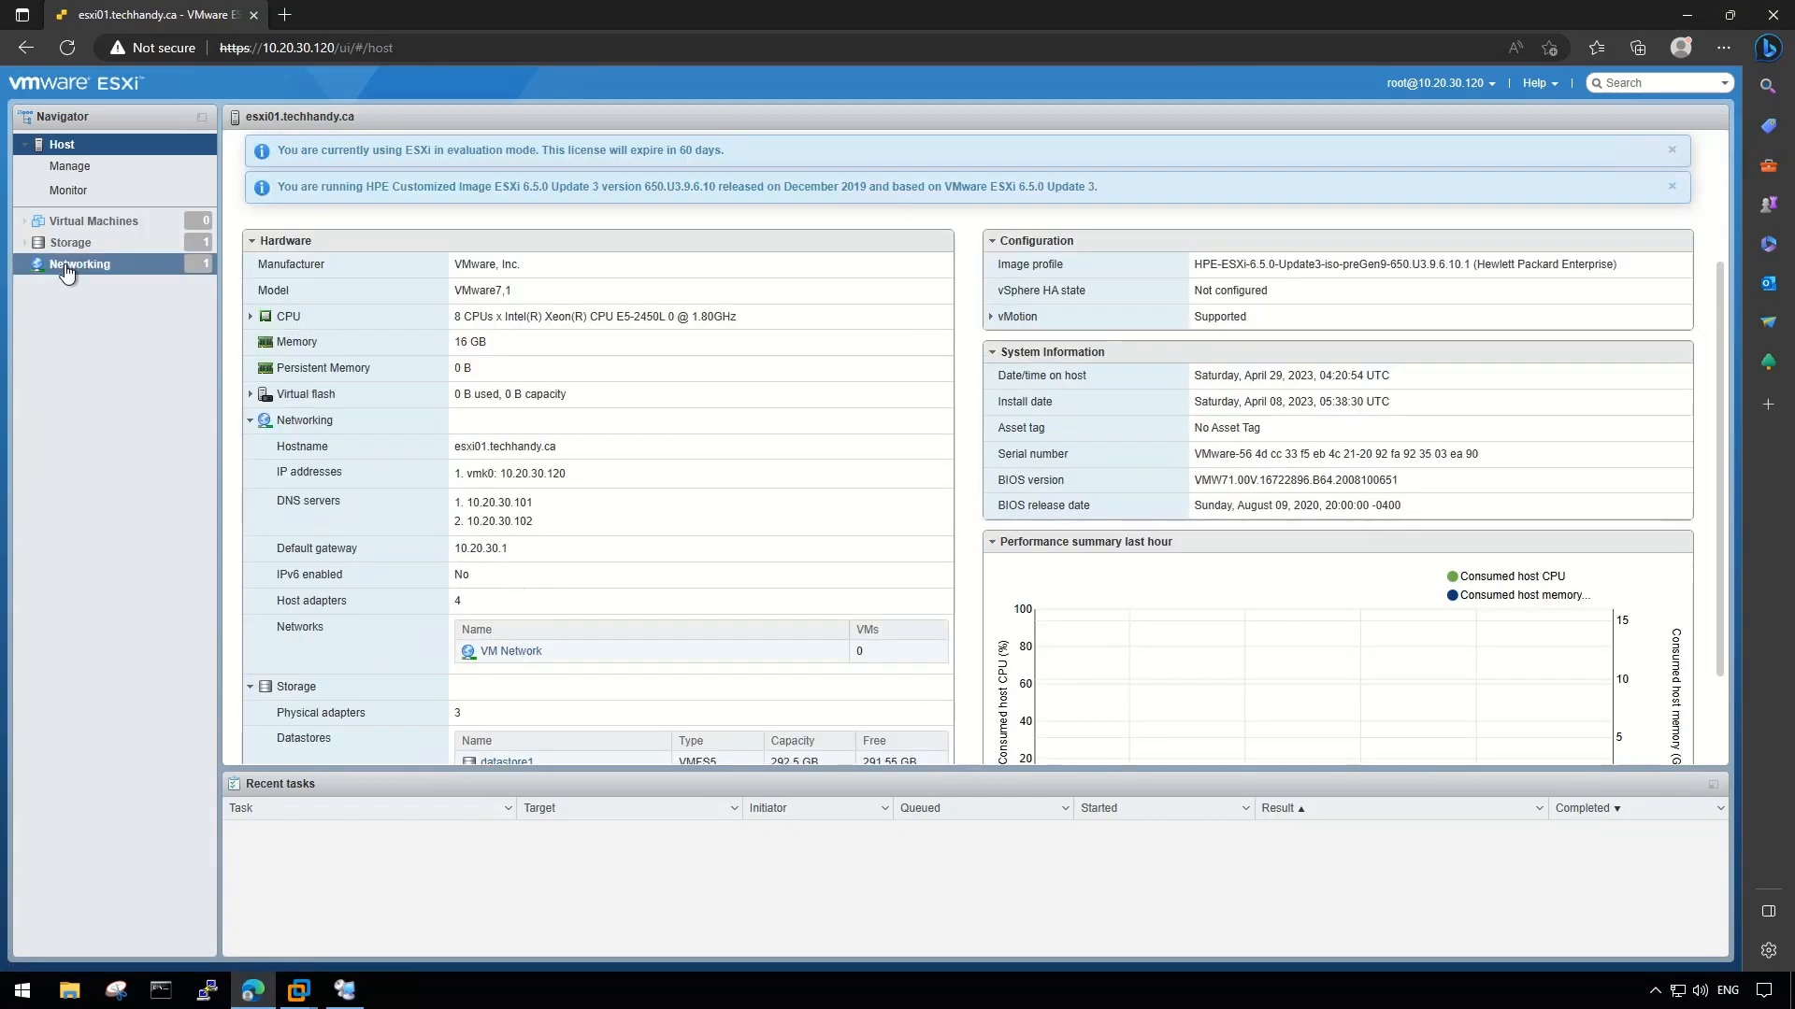
pyautogui.click(349, 261)
pyautogui.click(352, 431)
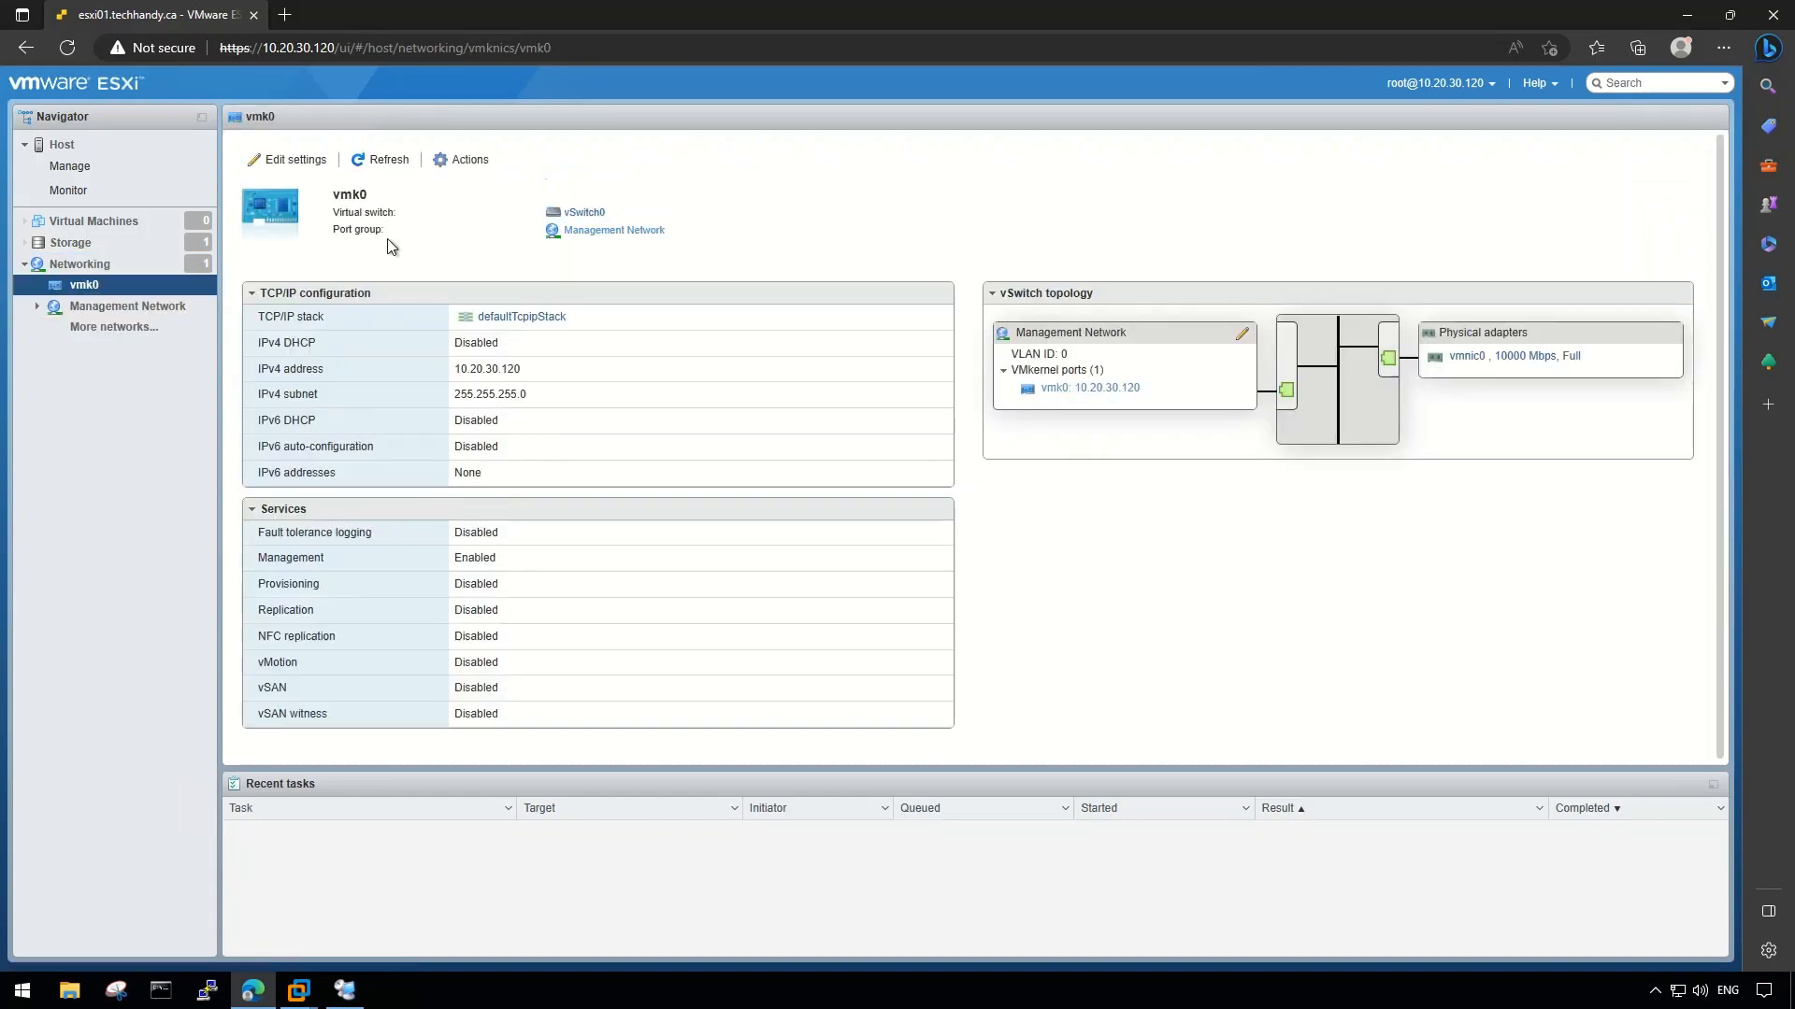
pyautogui.click(298, 159)
pyautogui.click(582, 517)
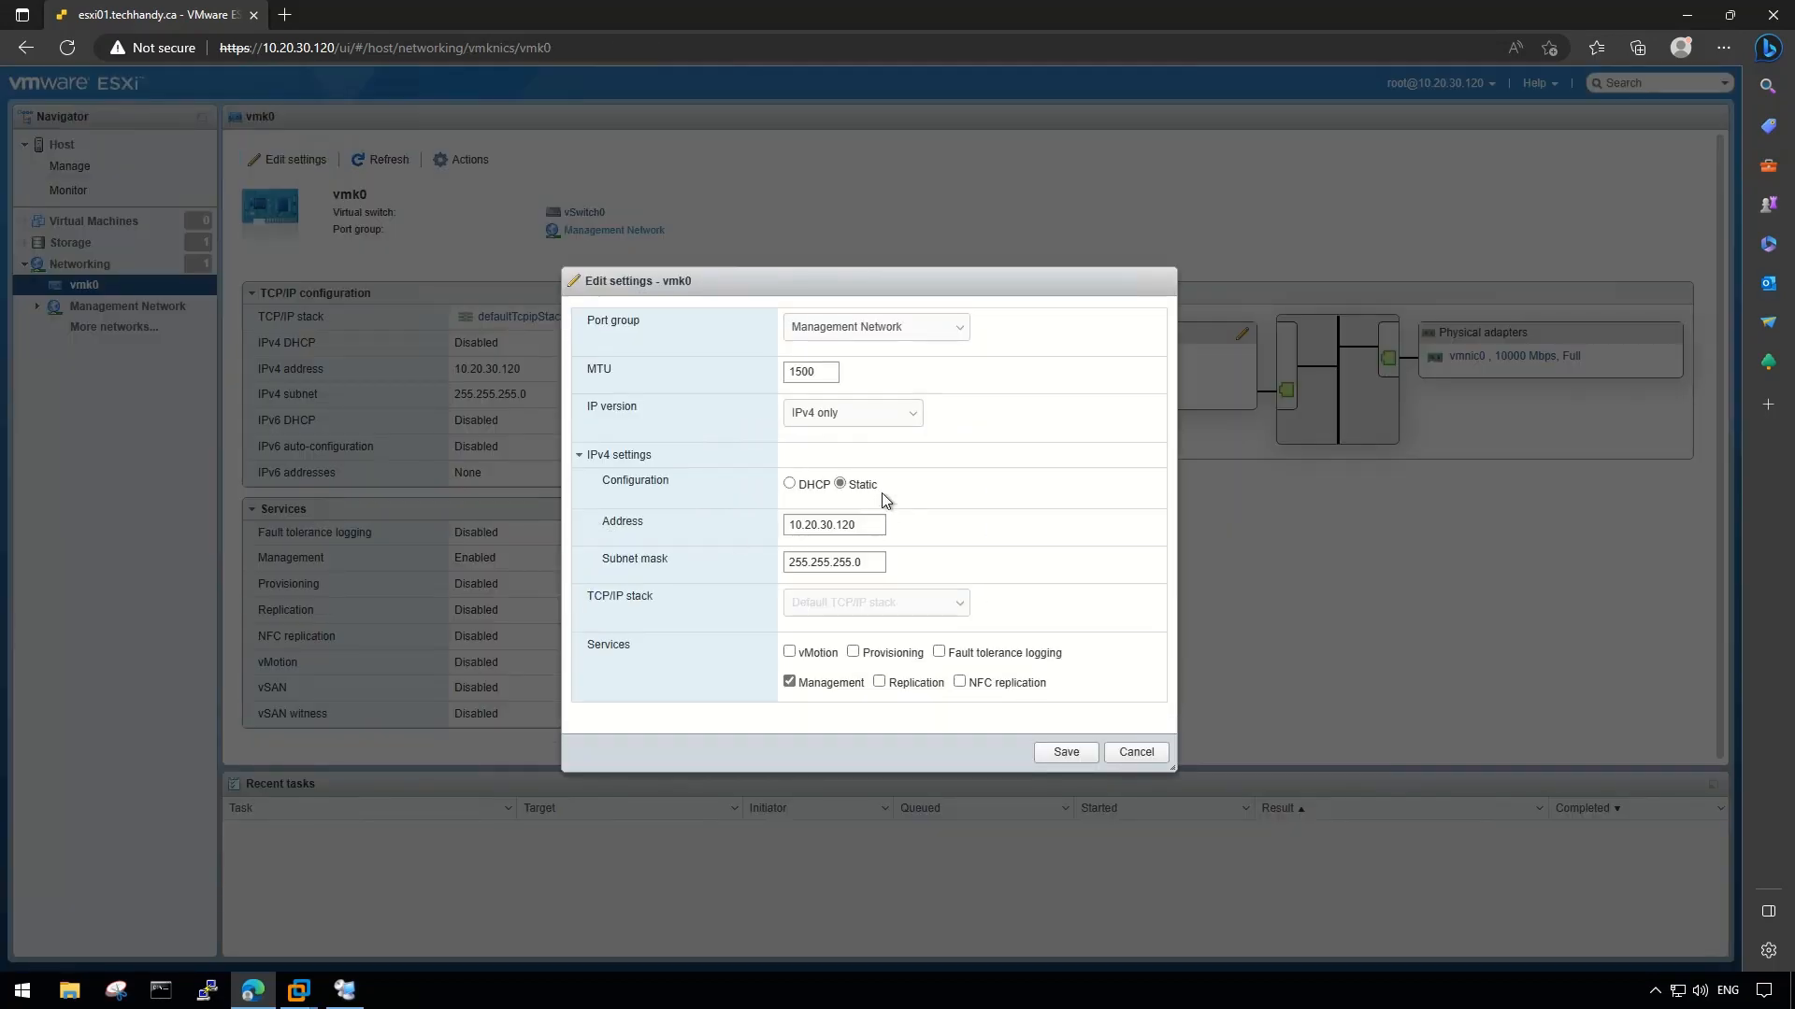
pyautogui.click(1127, 754)
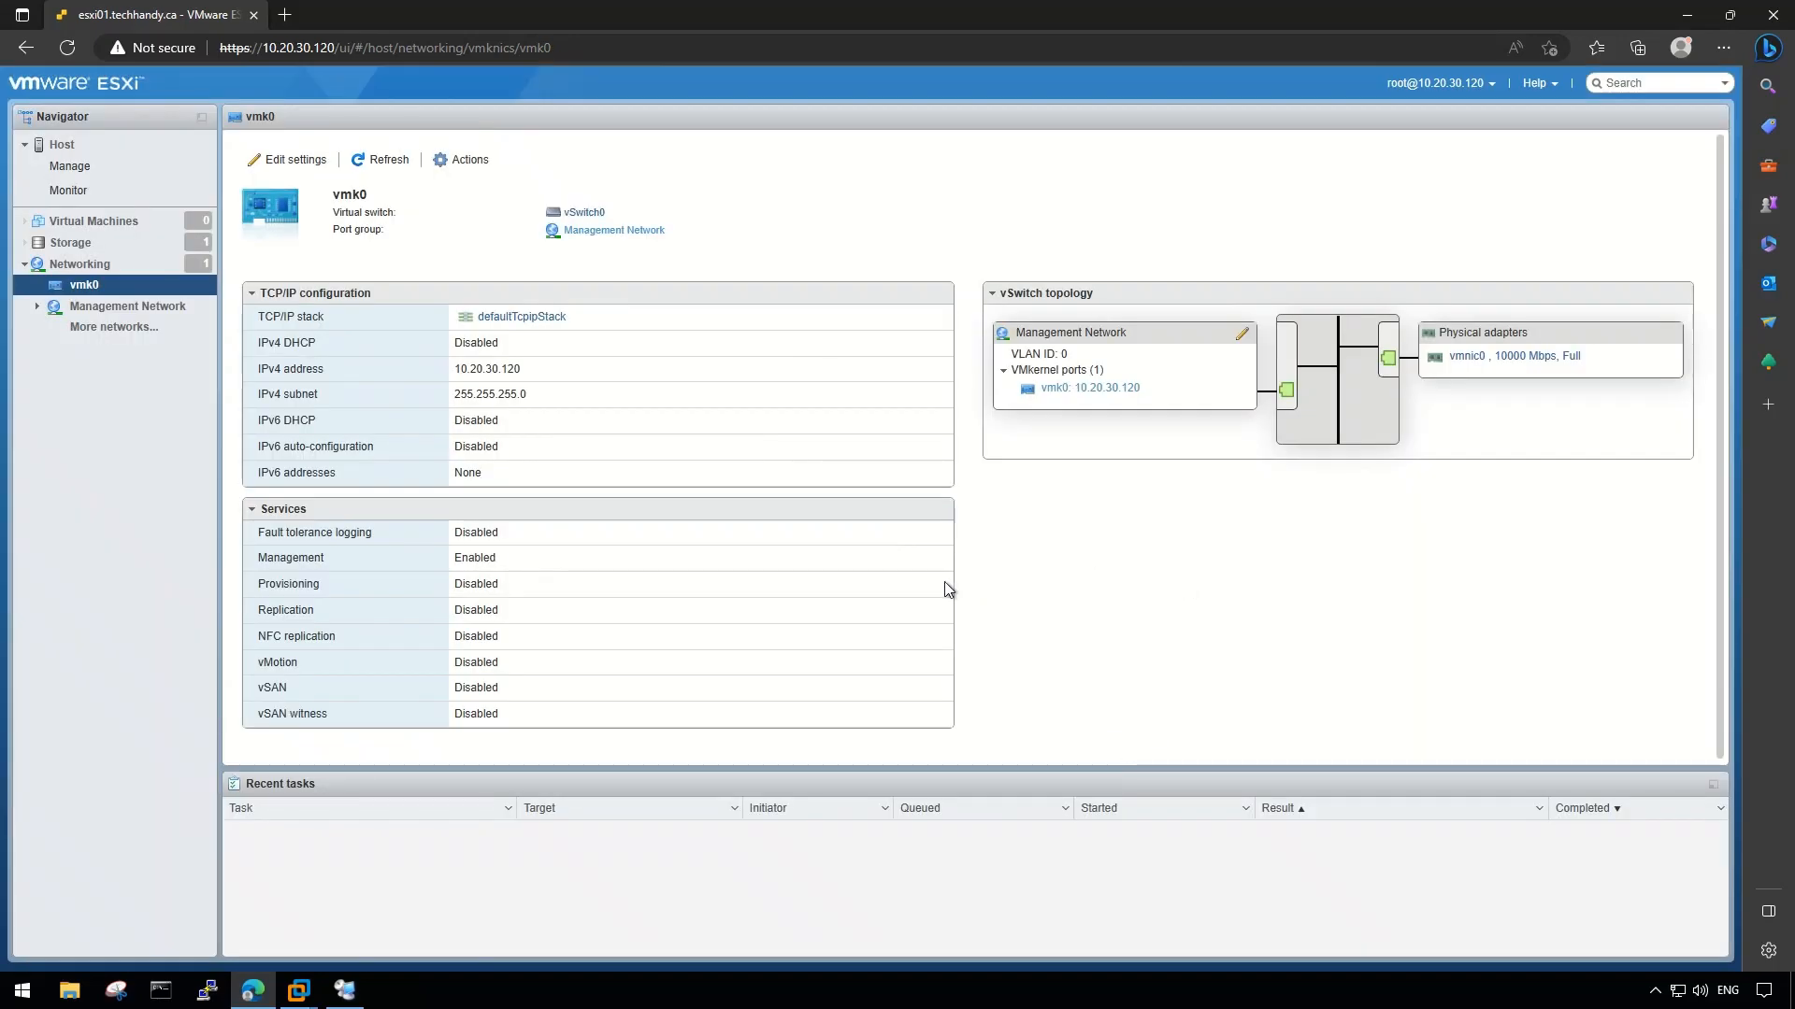
pyautogui.click(113, 149)
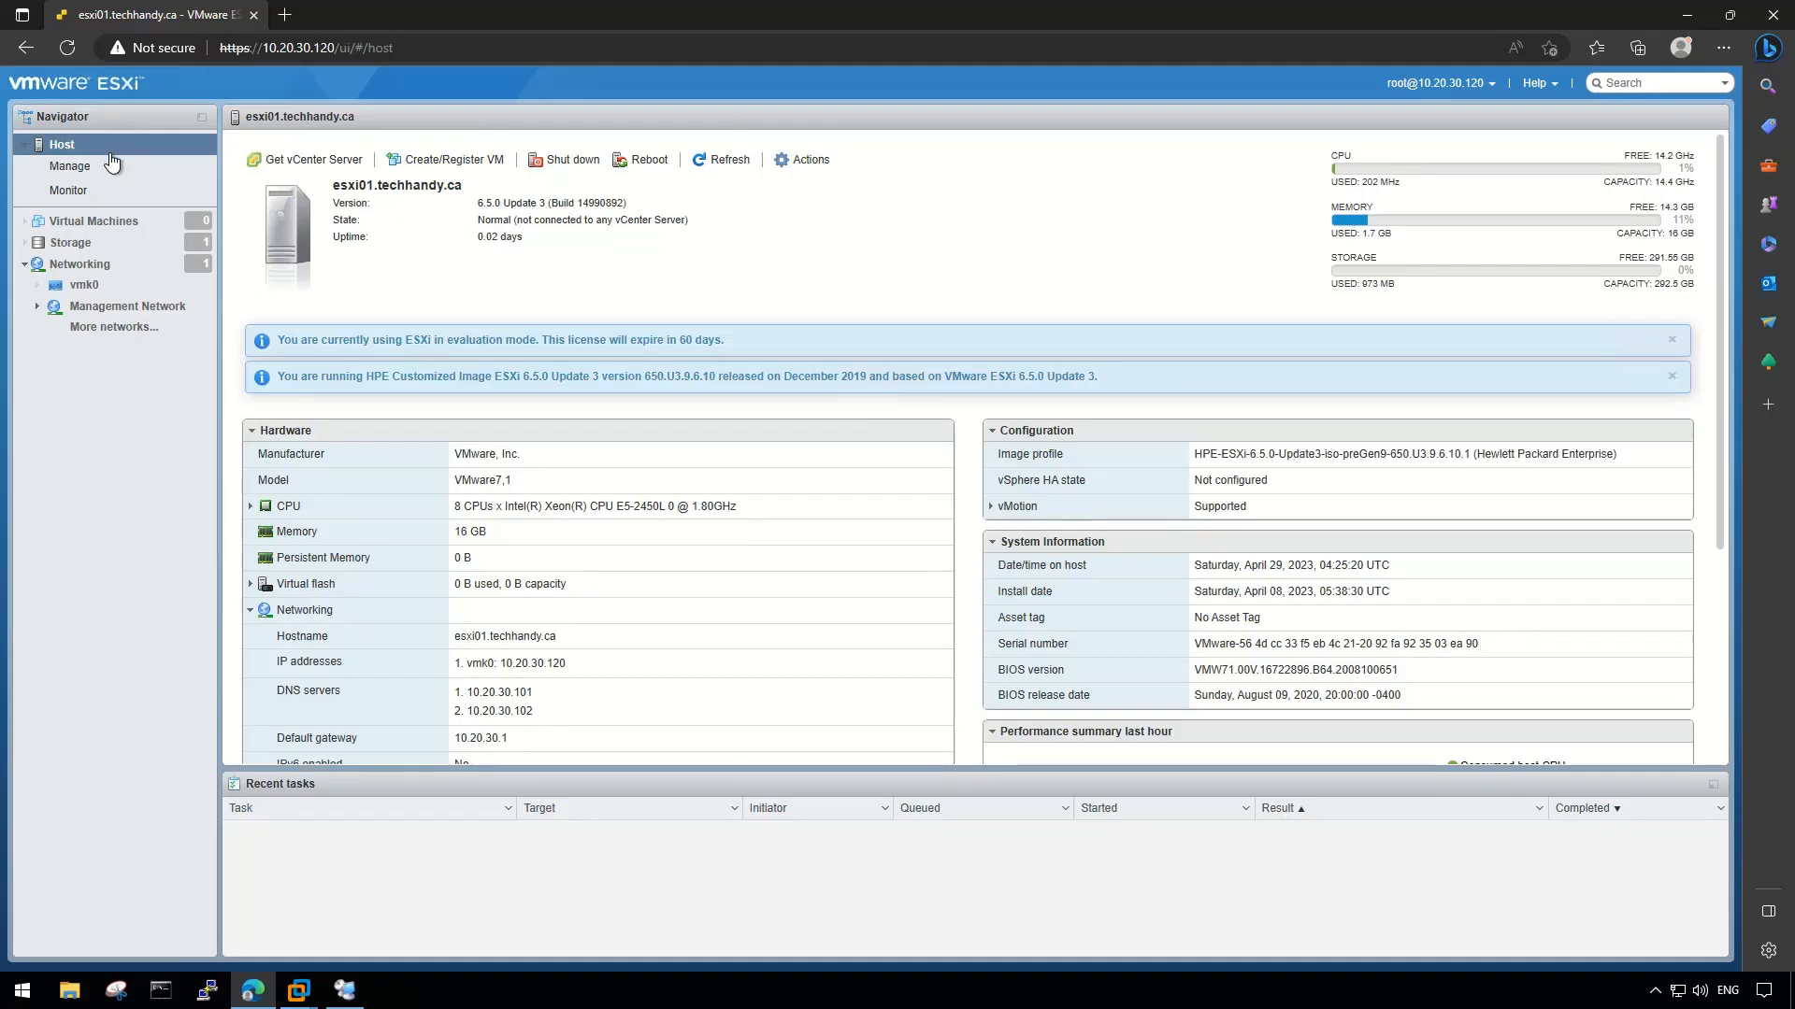
# - Set time to NTP with server pool.ntp.org, starting and stopping with the host
pyautogui.click(103, 167)
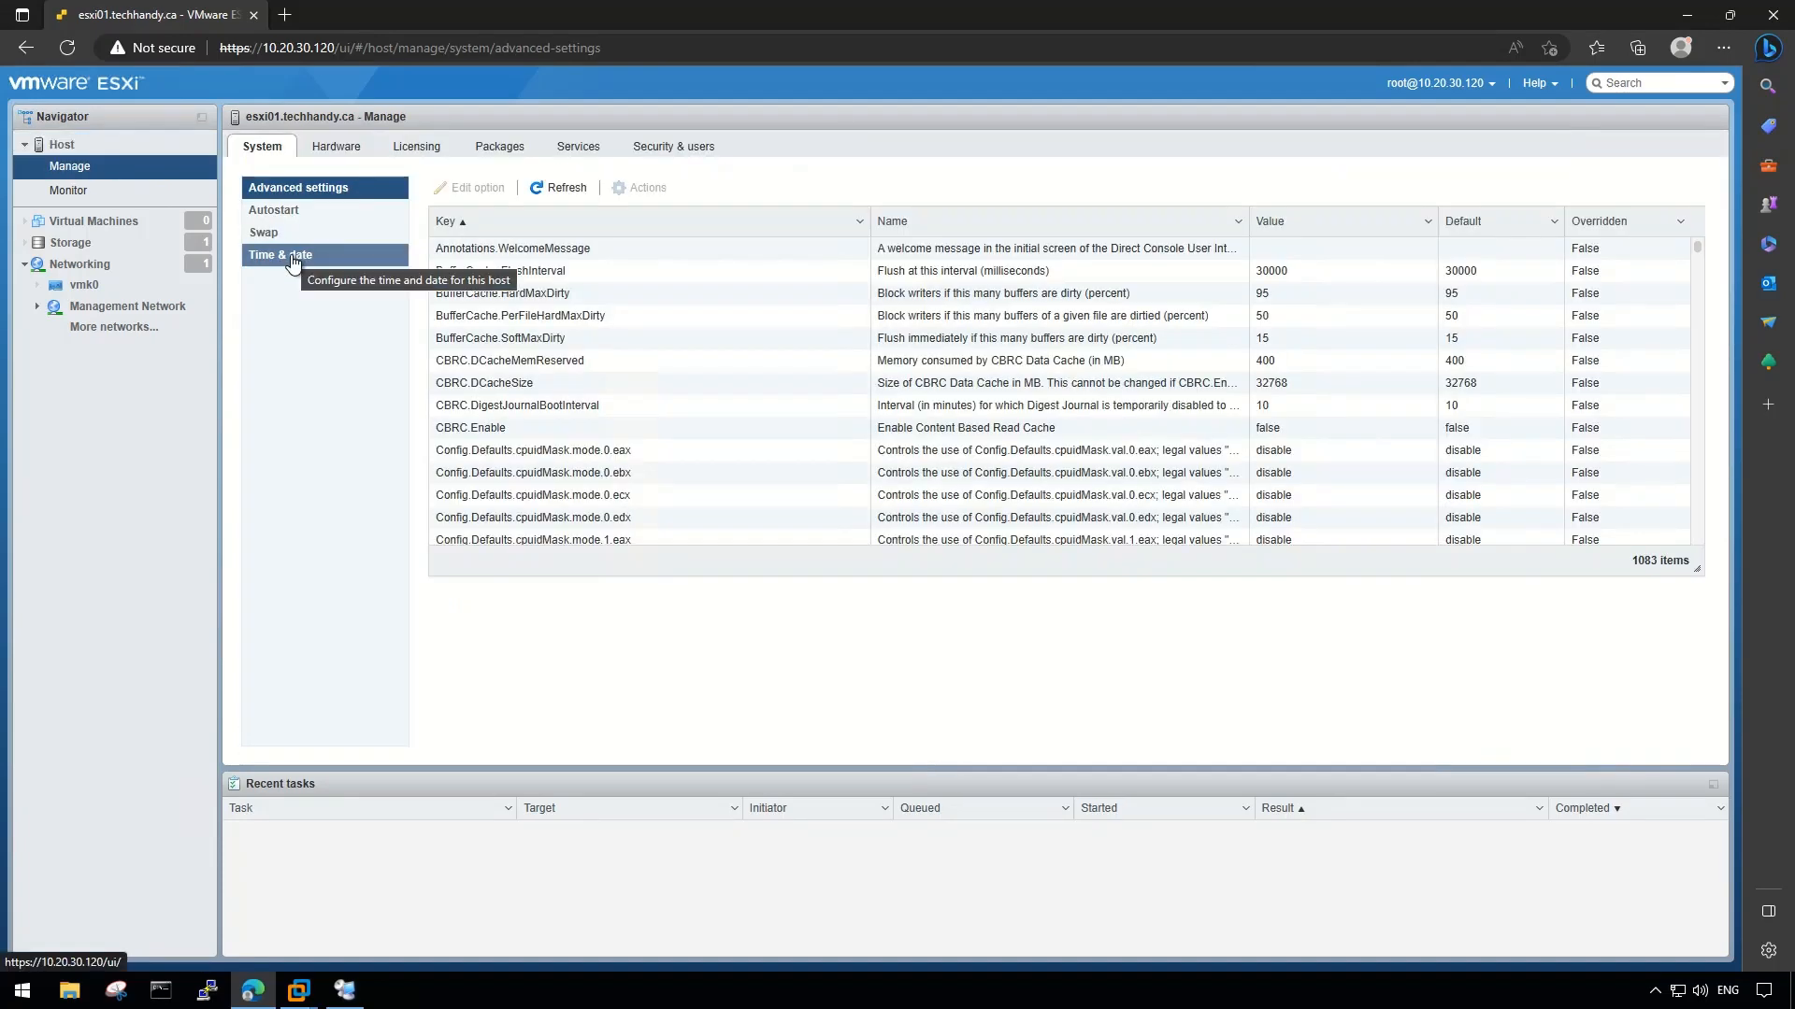
pyautogui.click(292, 261)
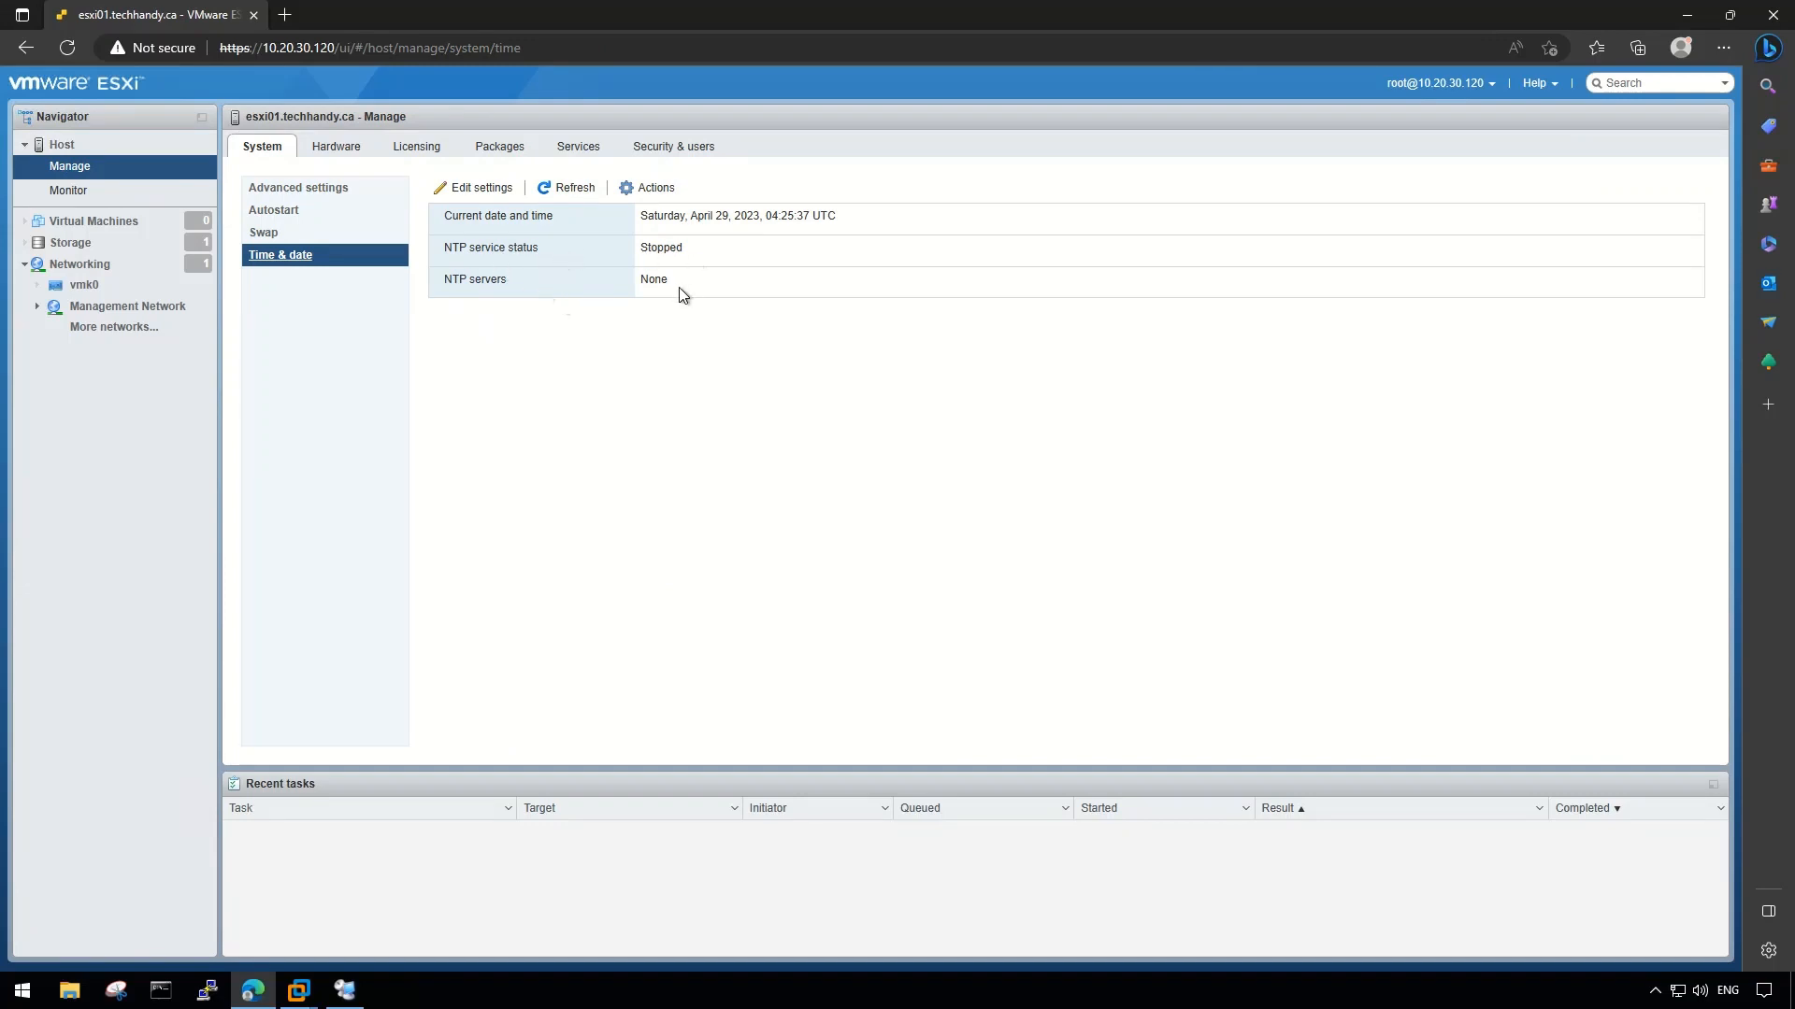
pyautogui.click(472, 192)
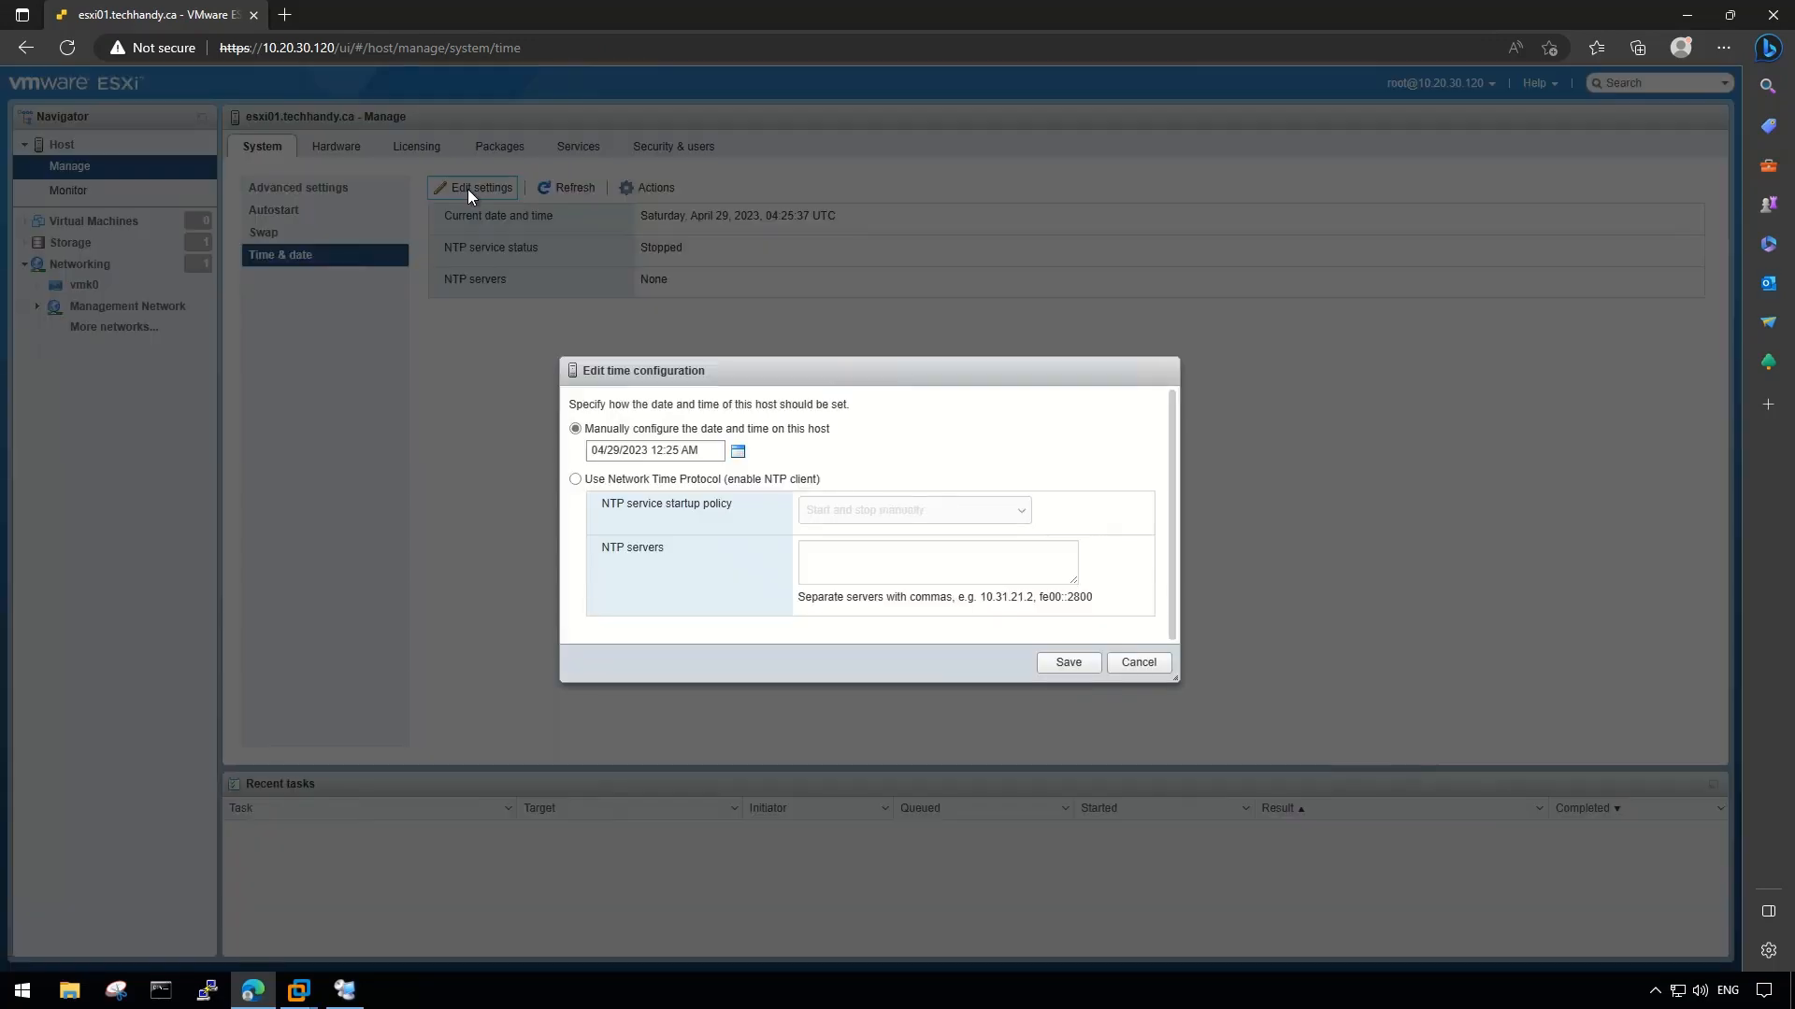
pyautogui.click(589, 480)
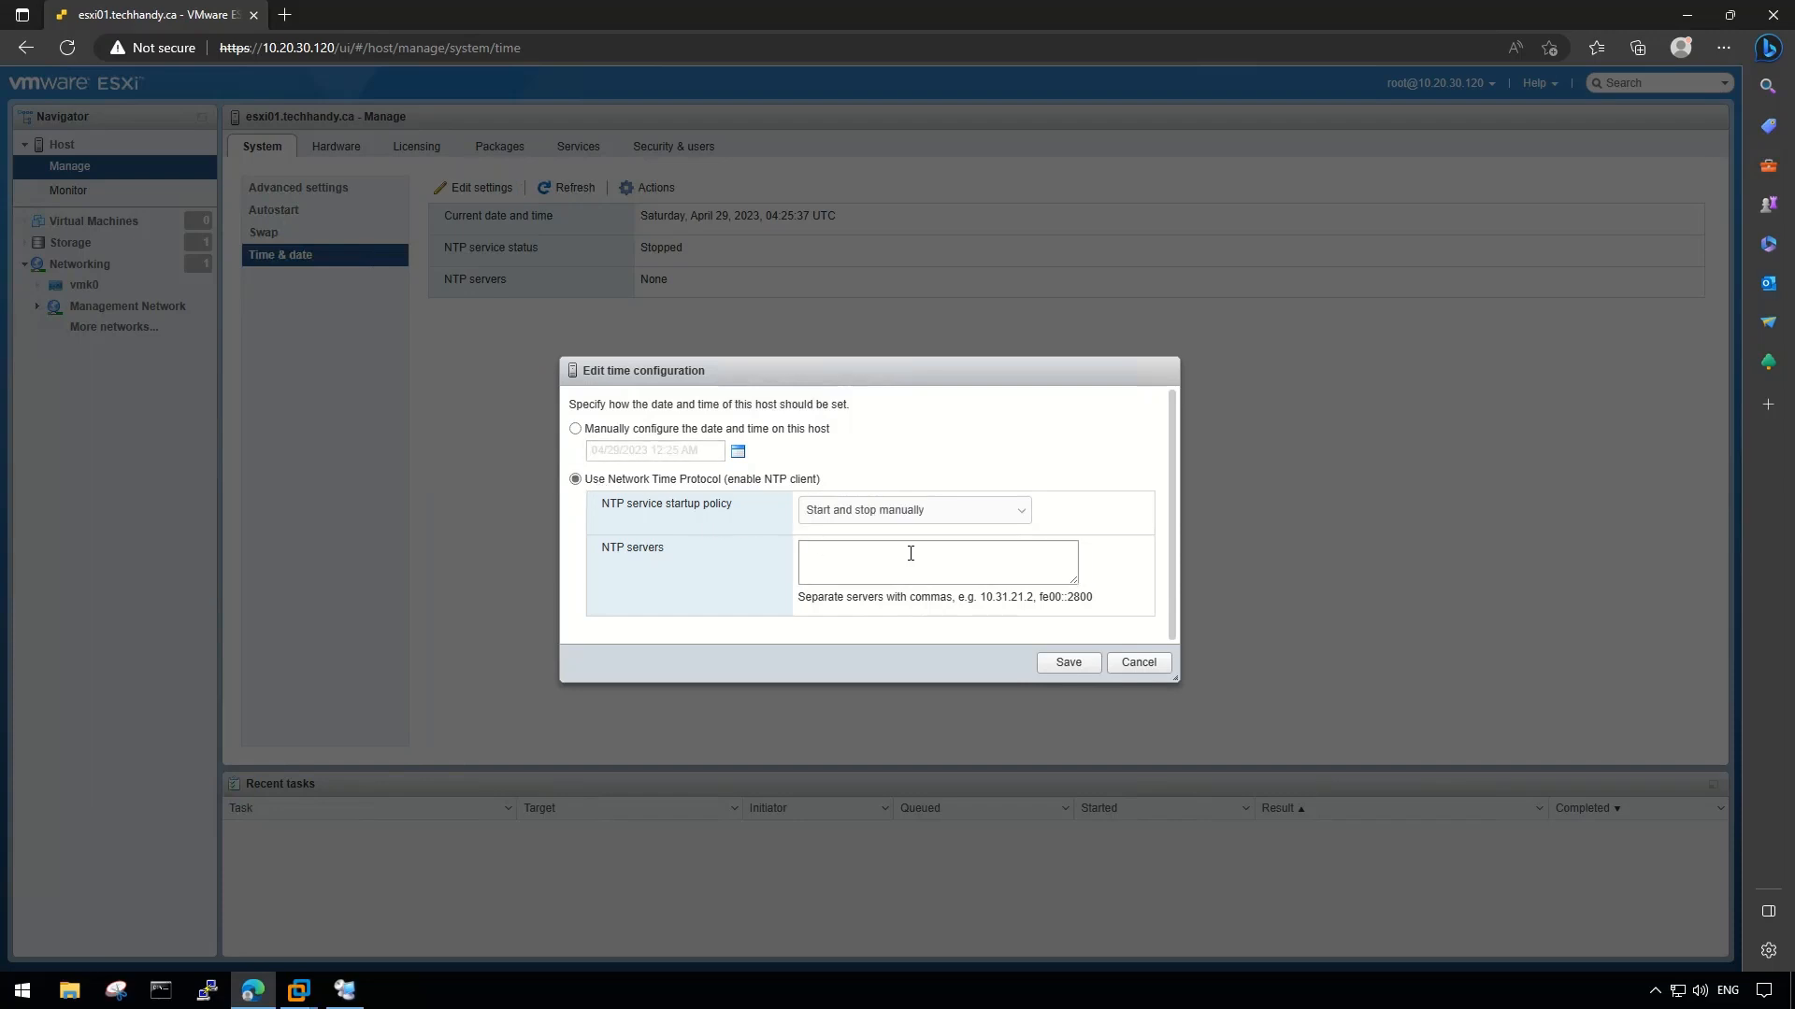
pyautogui.click(993, 517)
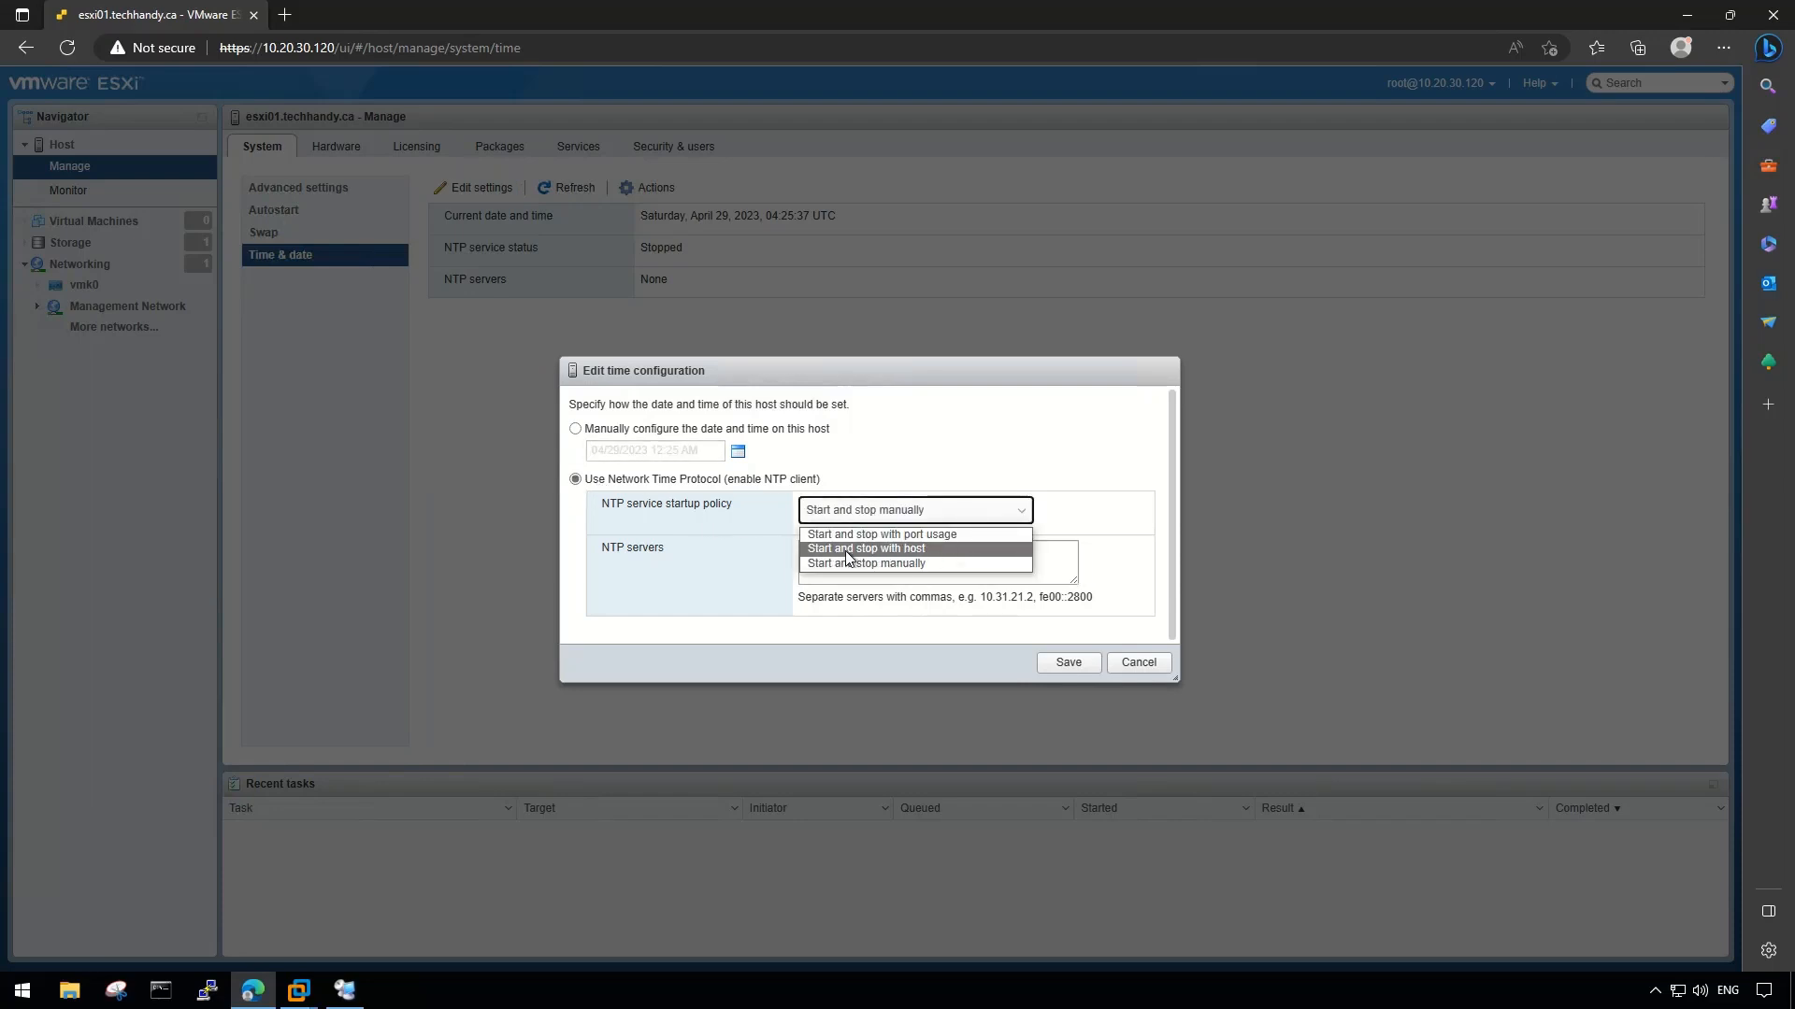
pyautogui.click(912, 551)
pyautogui.click(910, 558)
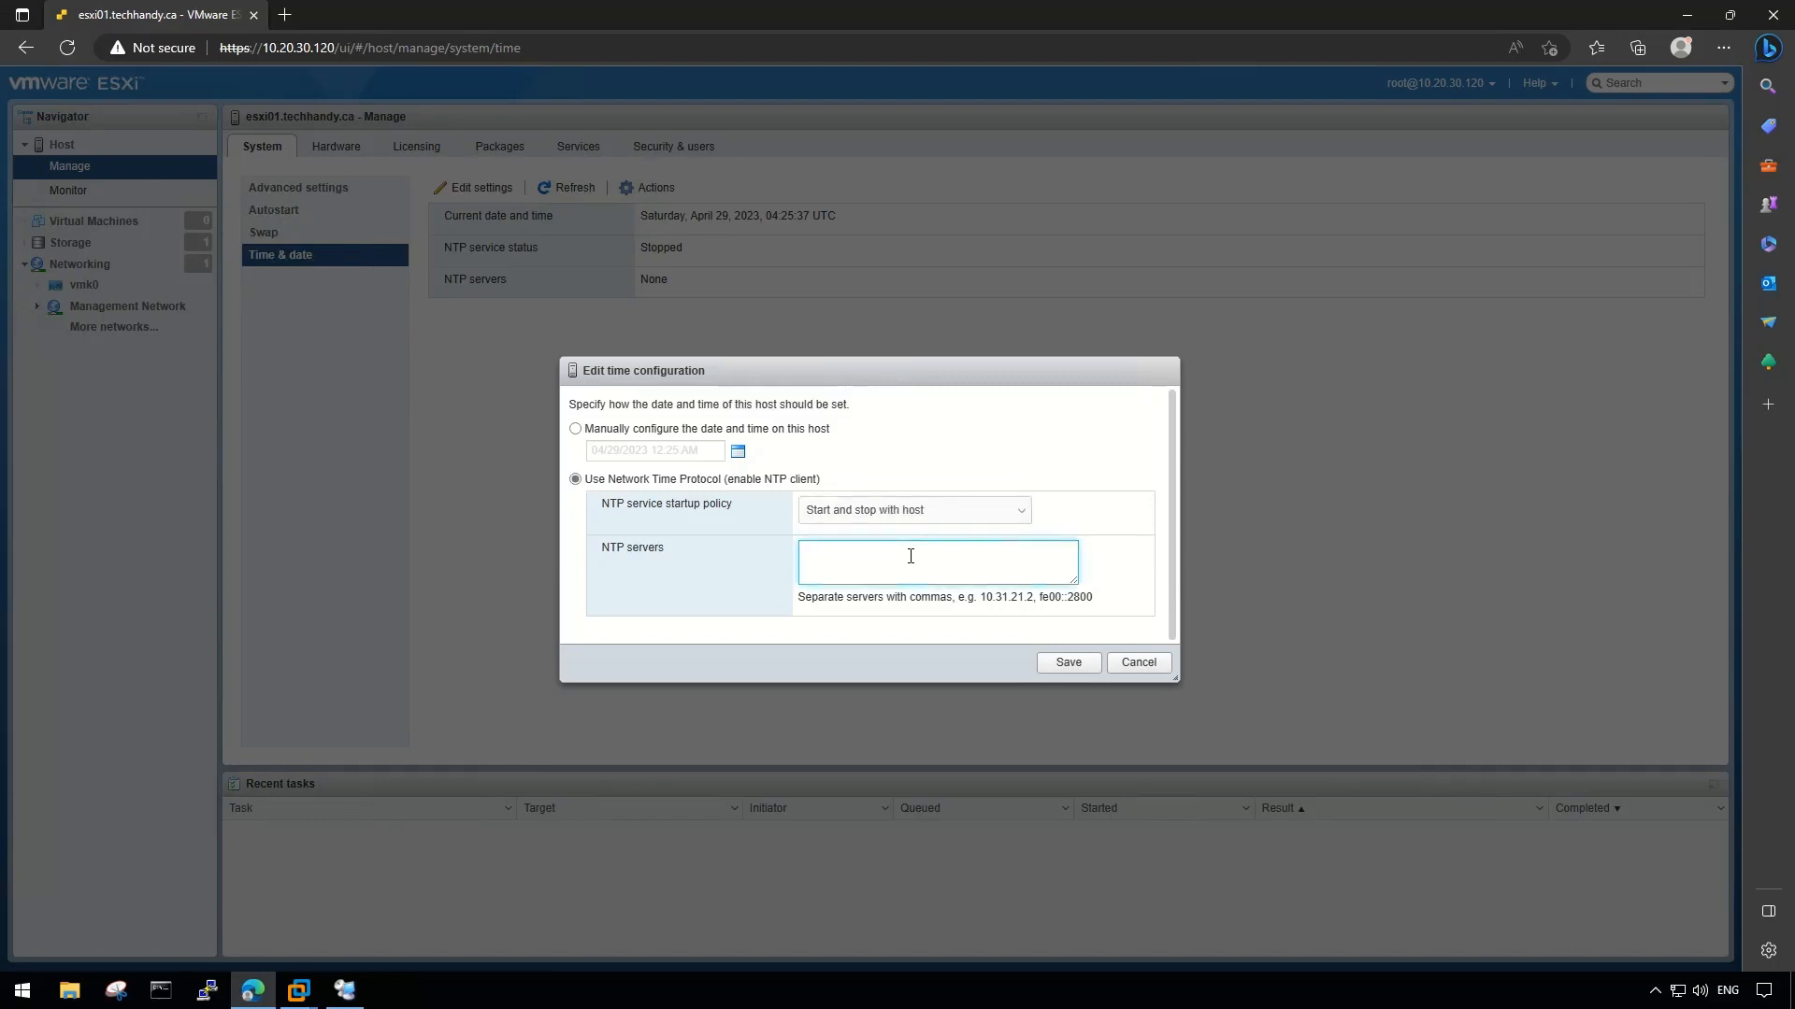
pyautogui.write('pool.ntp.org')
pyautogui.moveTo(887, 555); pyautogui.dragTo(783, 557)
pyautogui.click(880, 560)
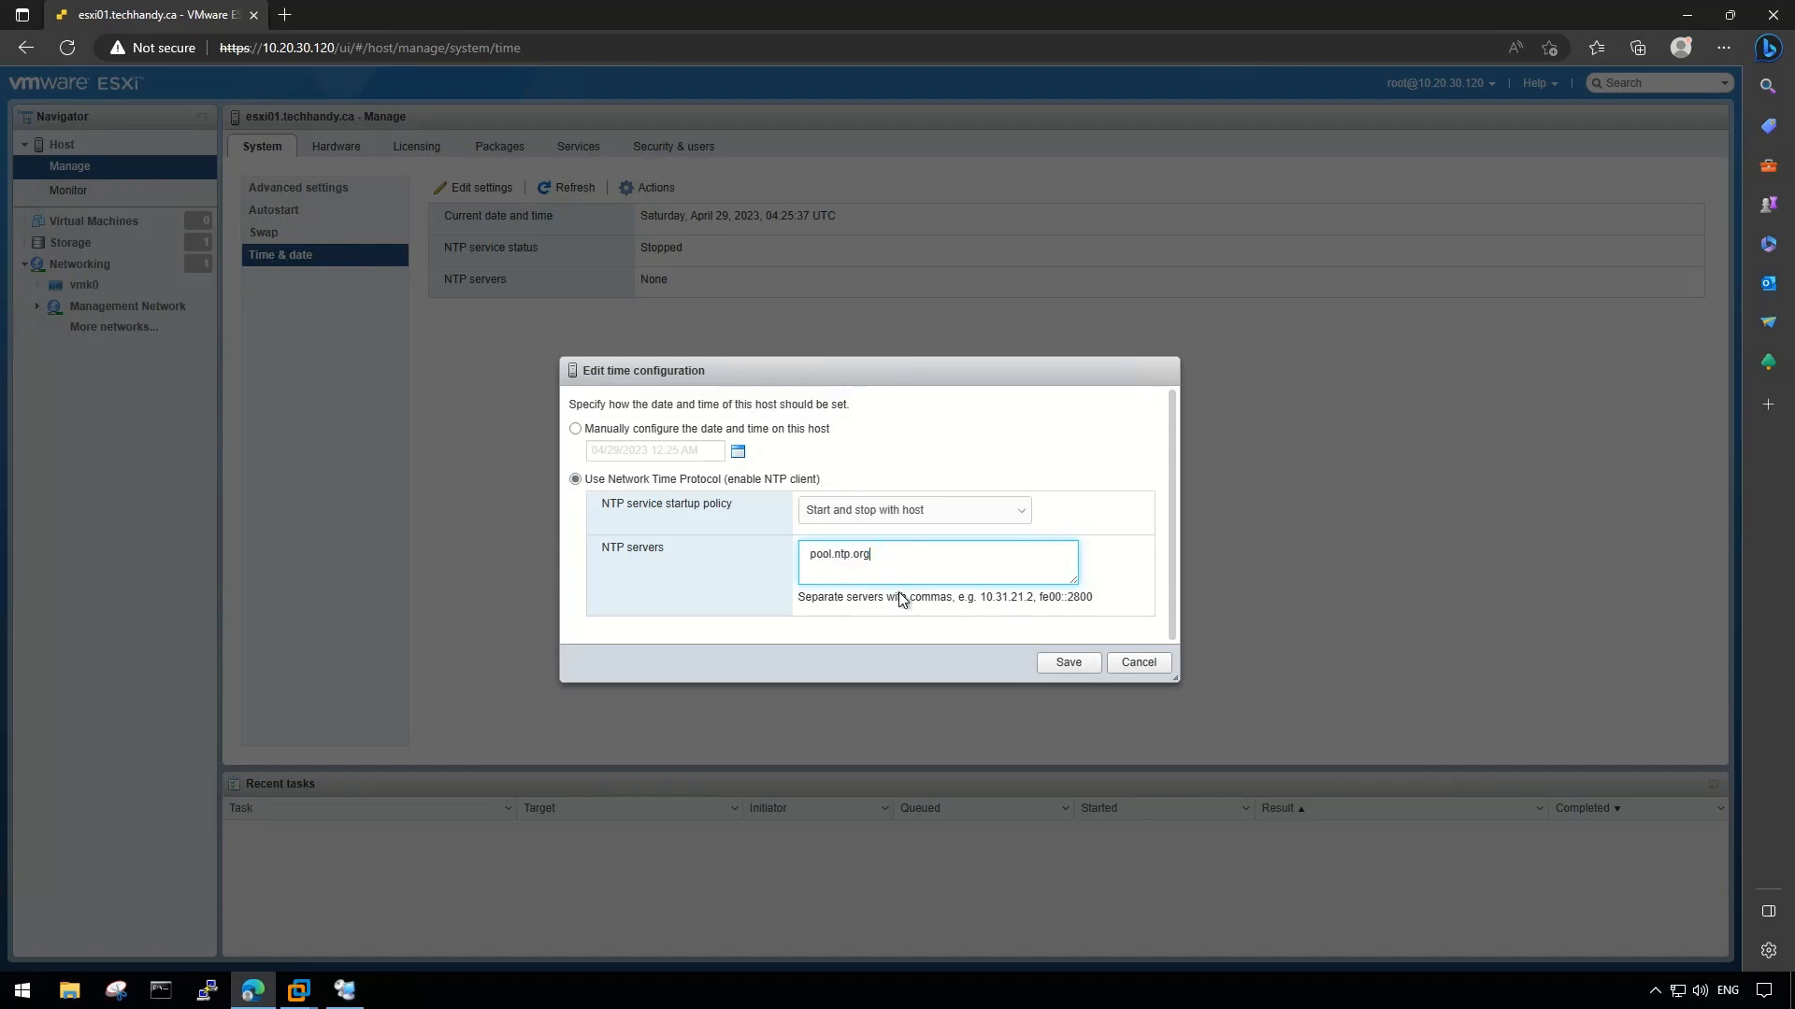
pyautogui.click(1051, 663)
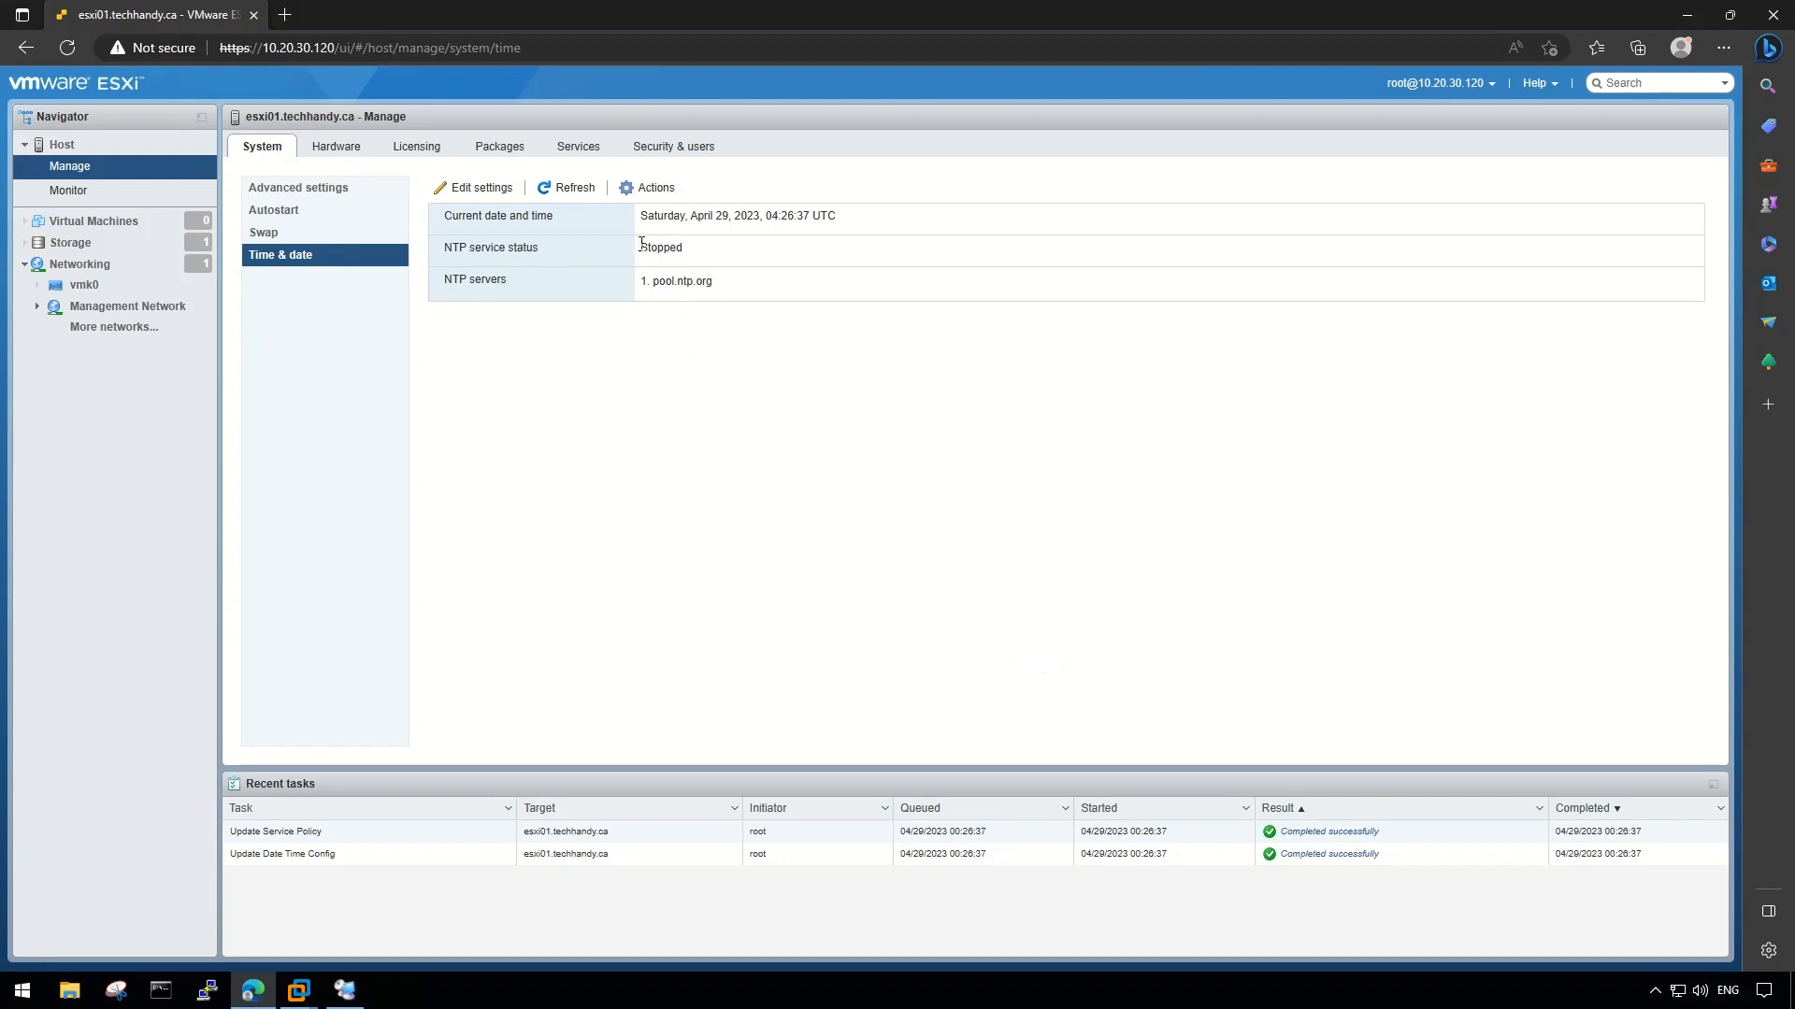
# - Start the NTP service on the host
pyautogui.click(660, 188)
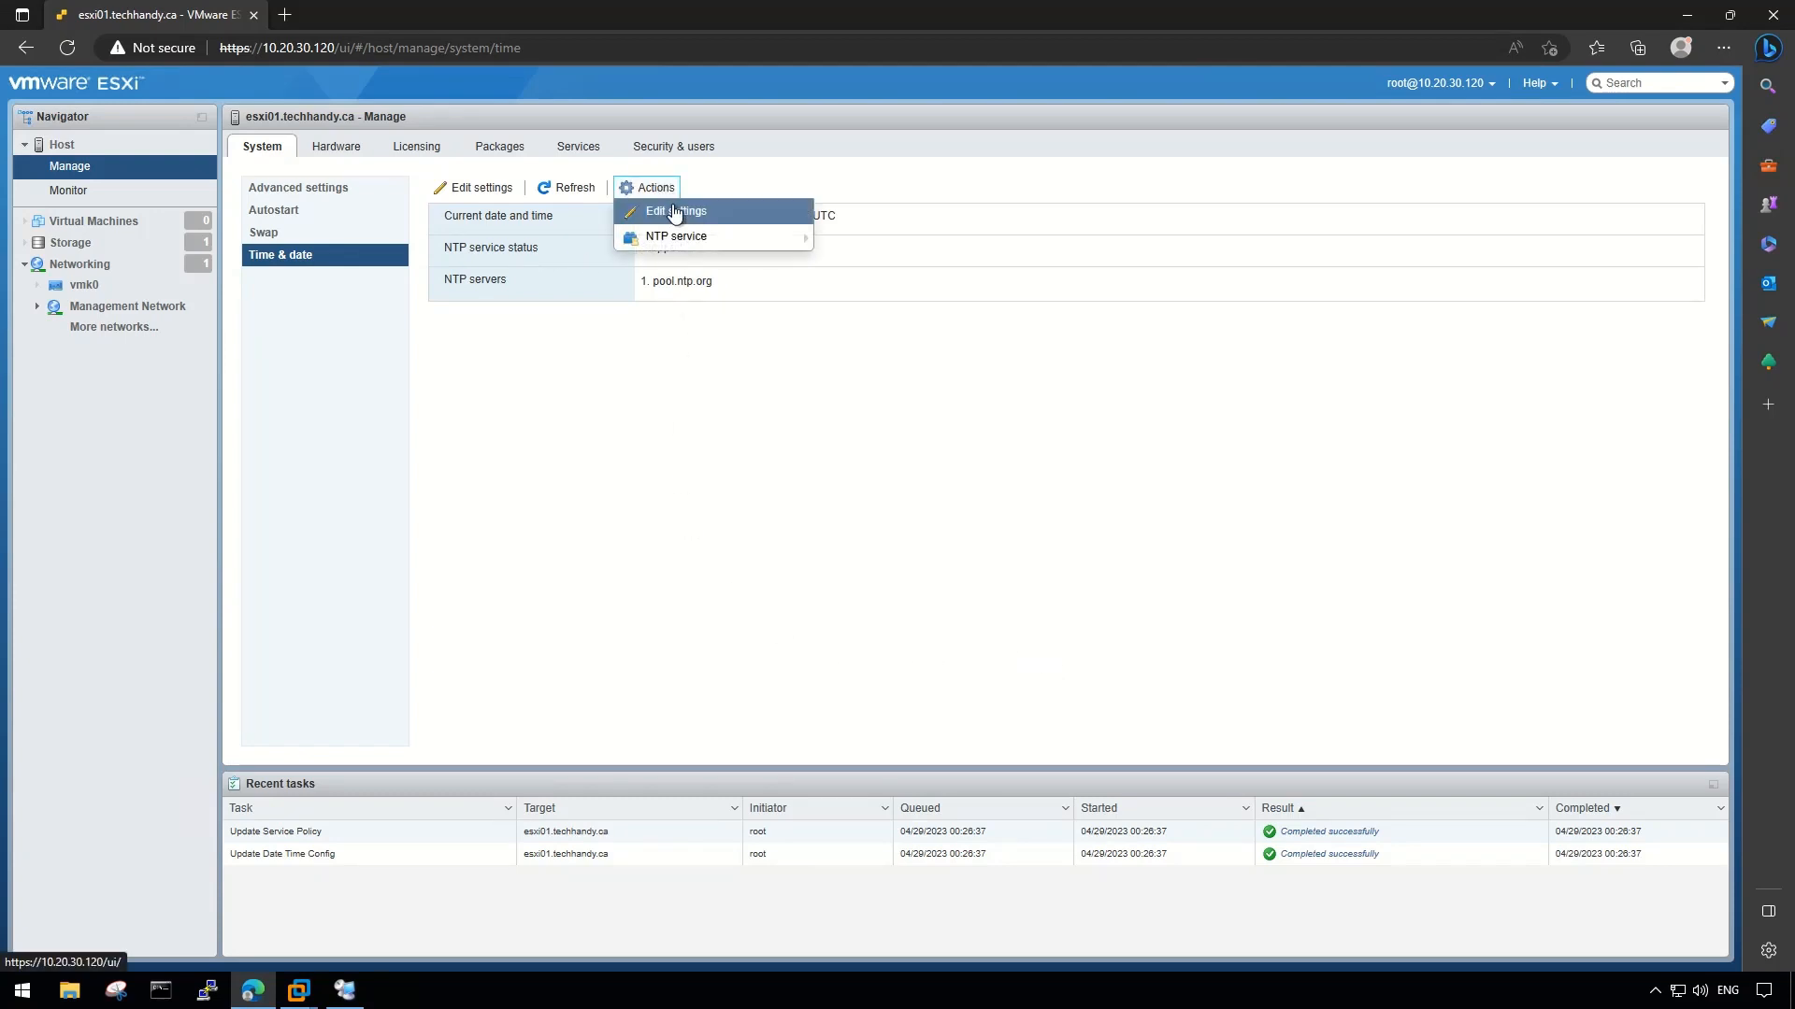
pyautogui.moveTo(715, 237)
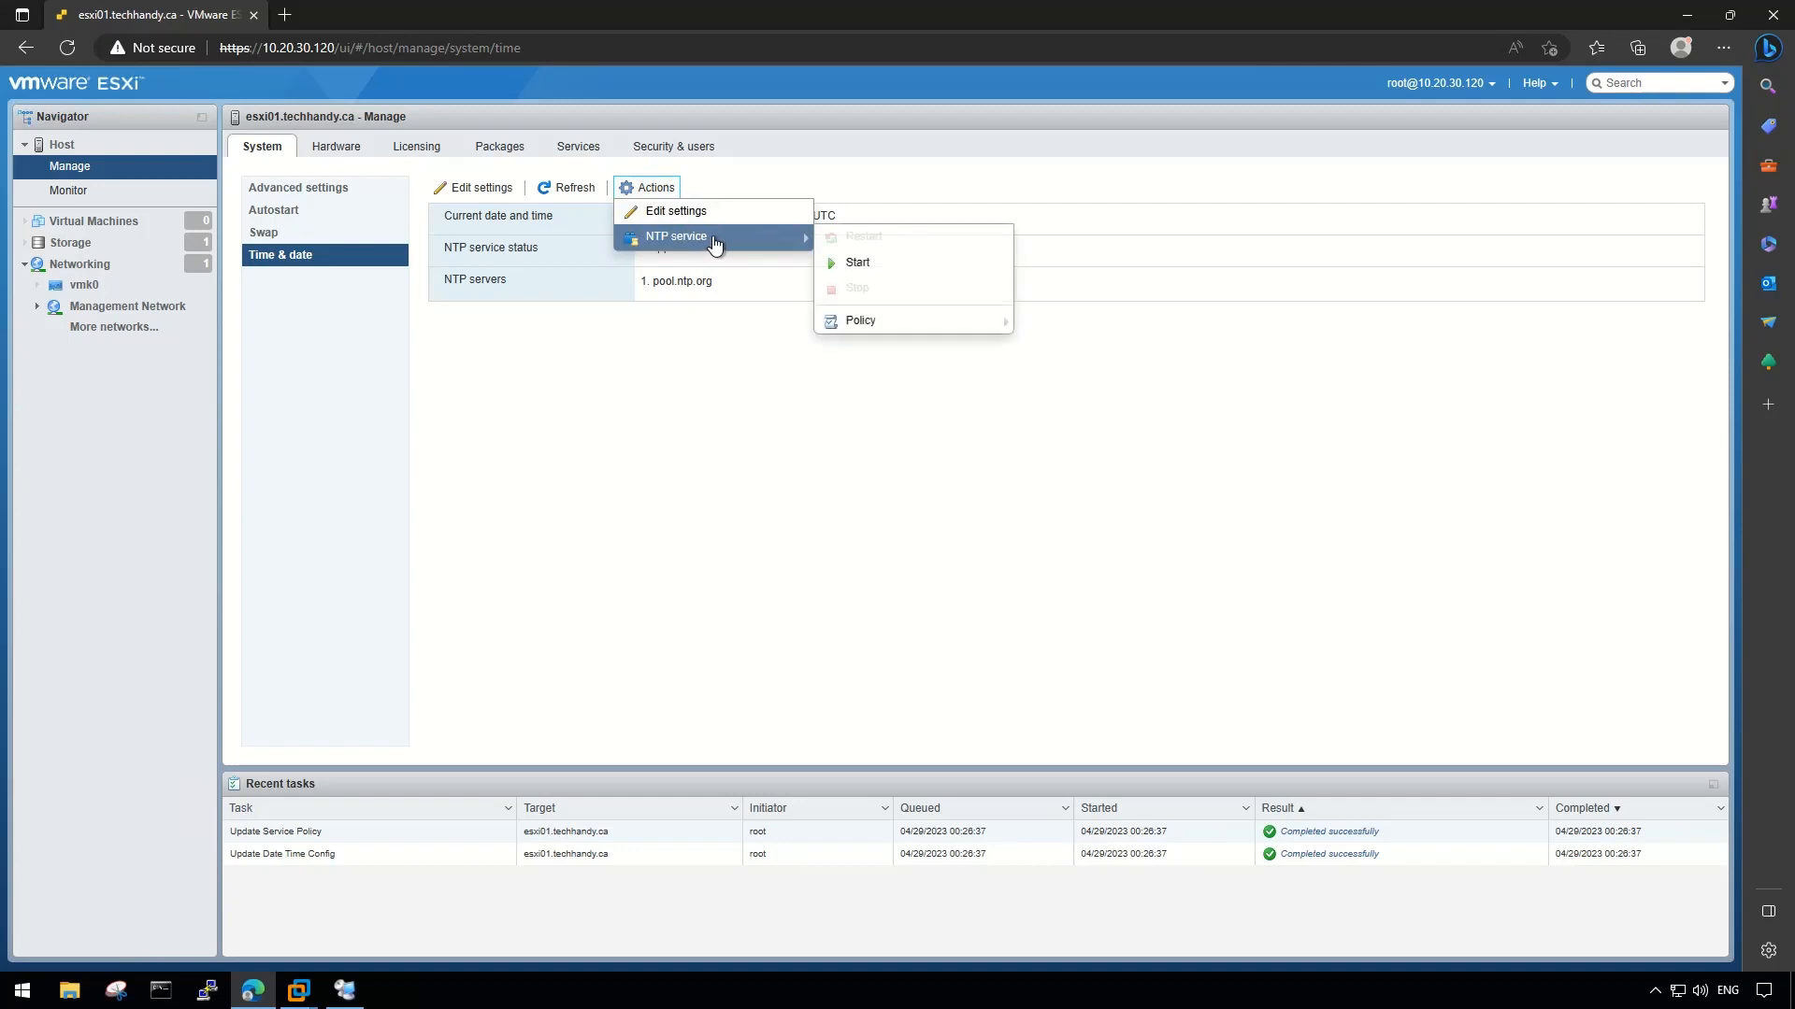
pyautogui.click(928, 269)
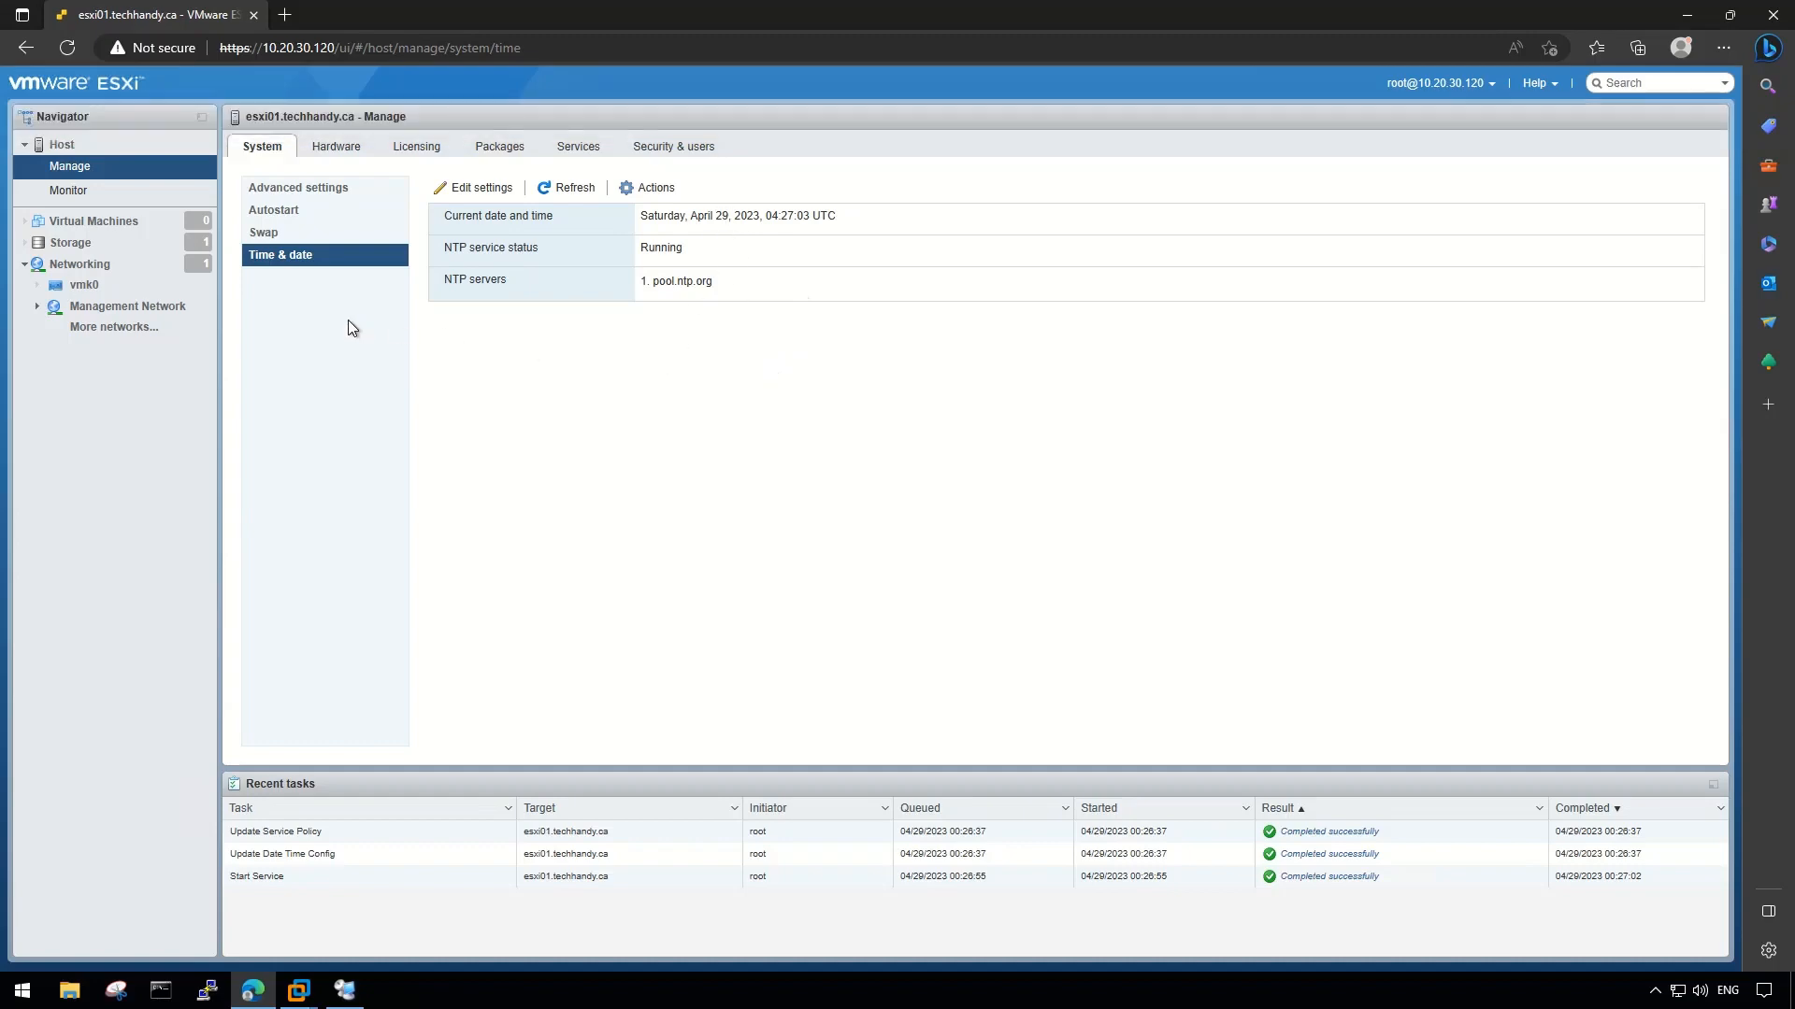
# - Return to the esxi01 host summary and bring up the Actions menu's Services options
pyautogui.click(89, 147)
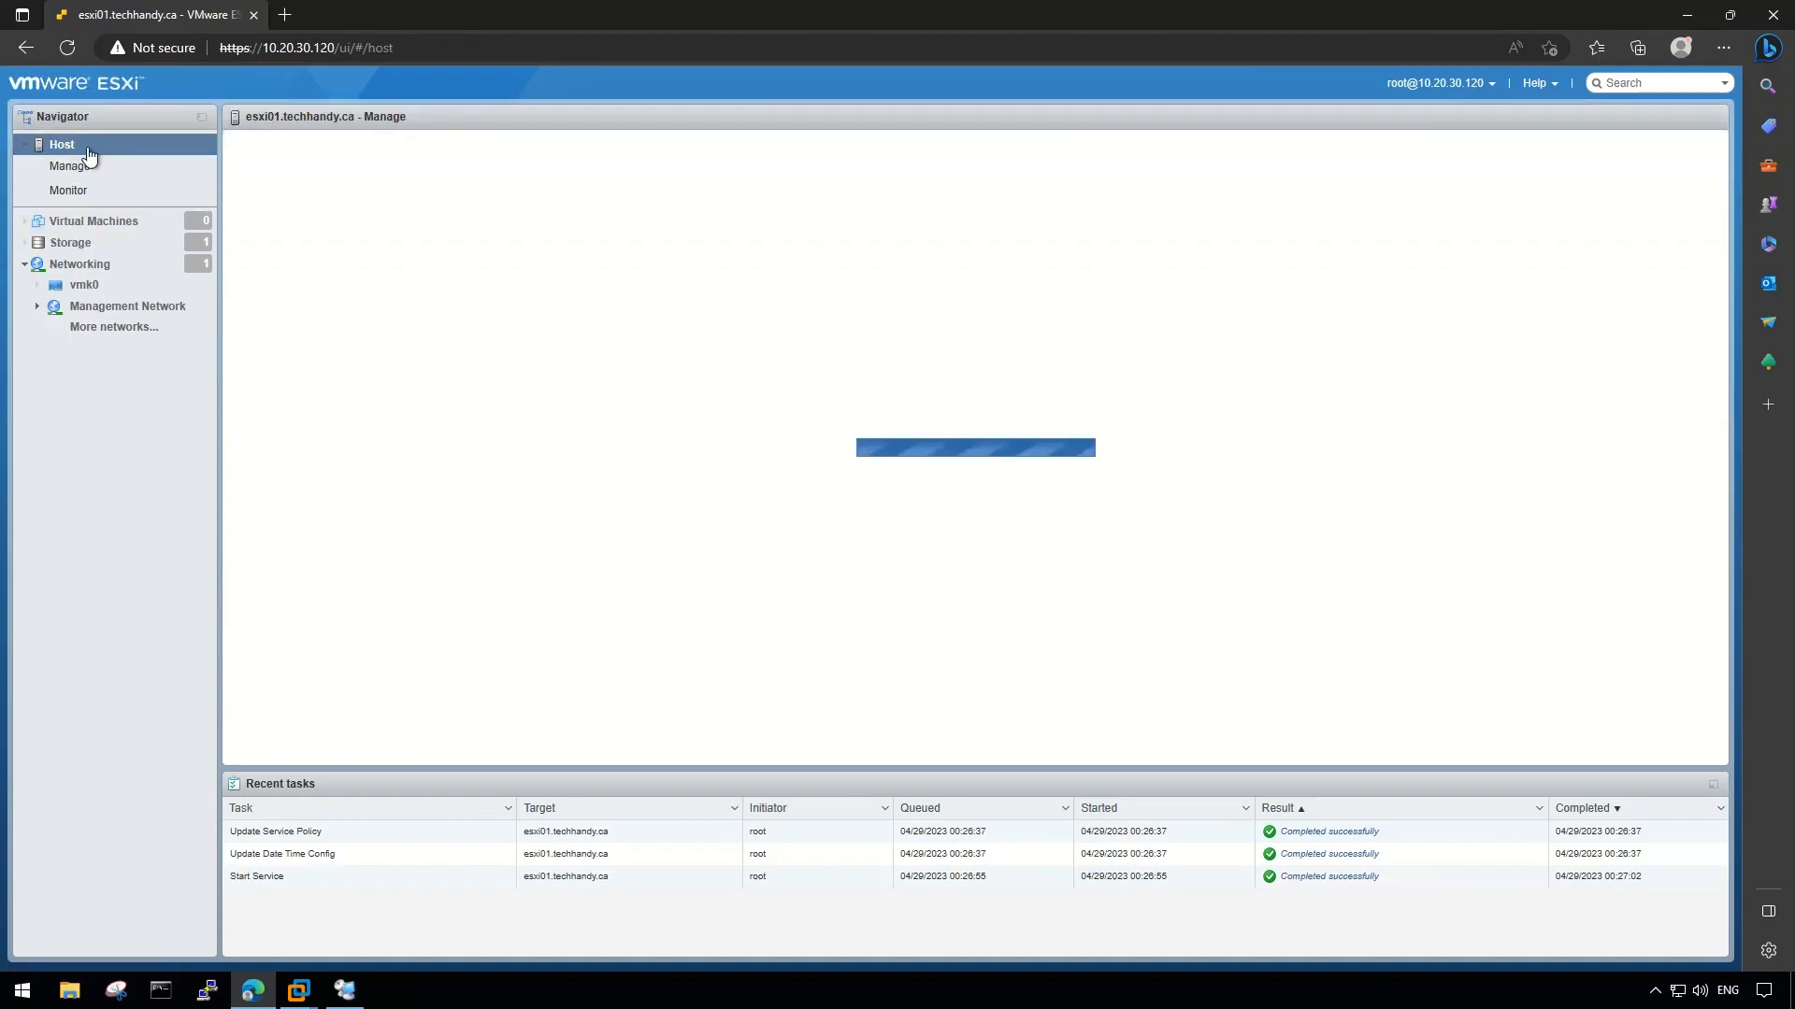
pyautogui.click(70, 166)
pyautogui.click(579, 146)
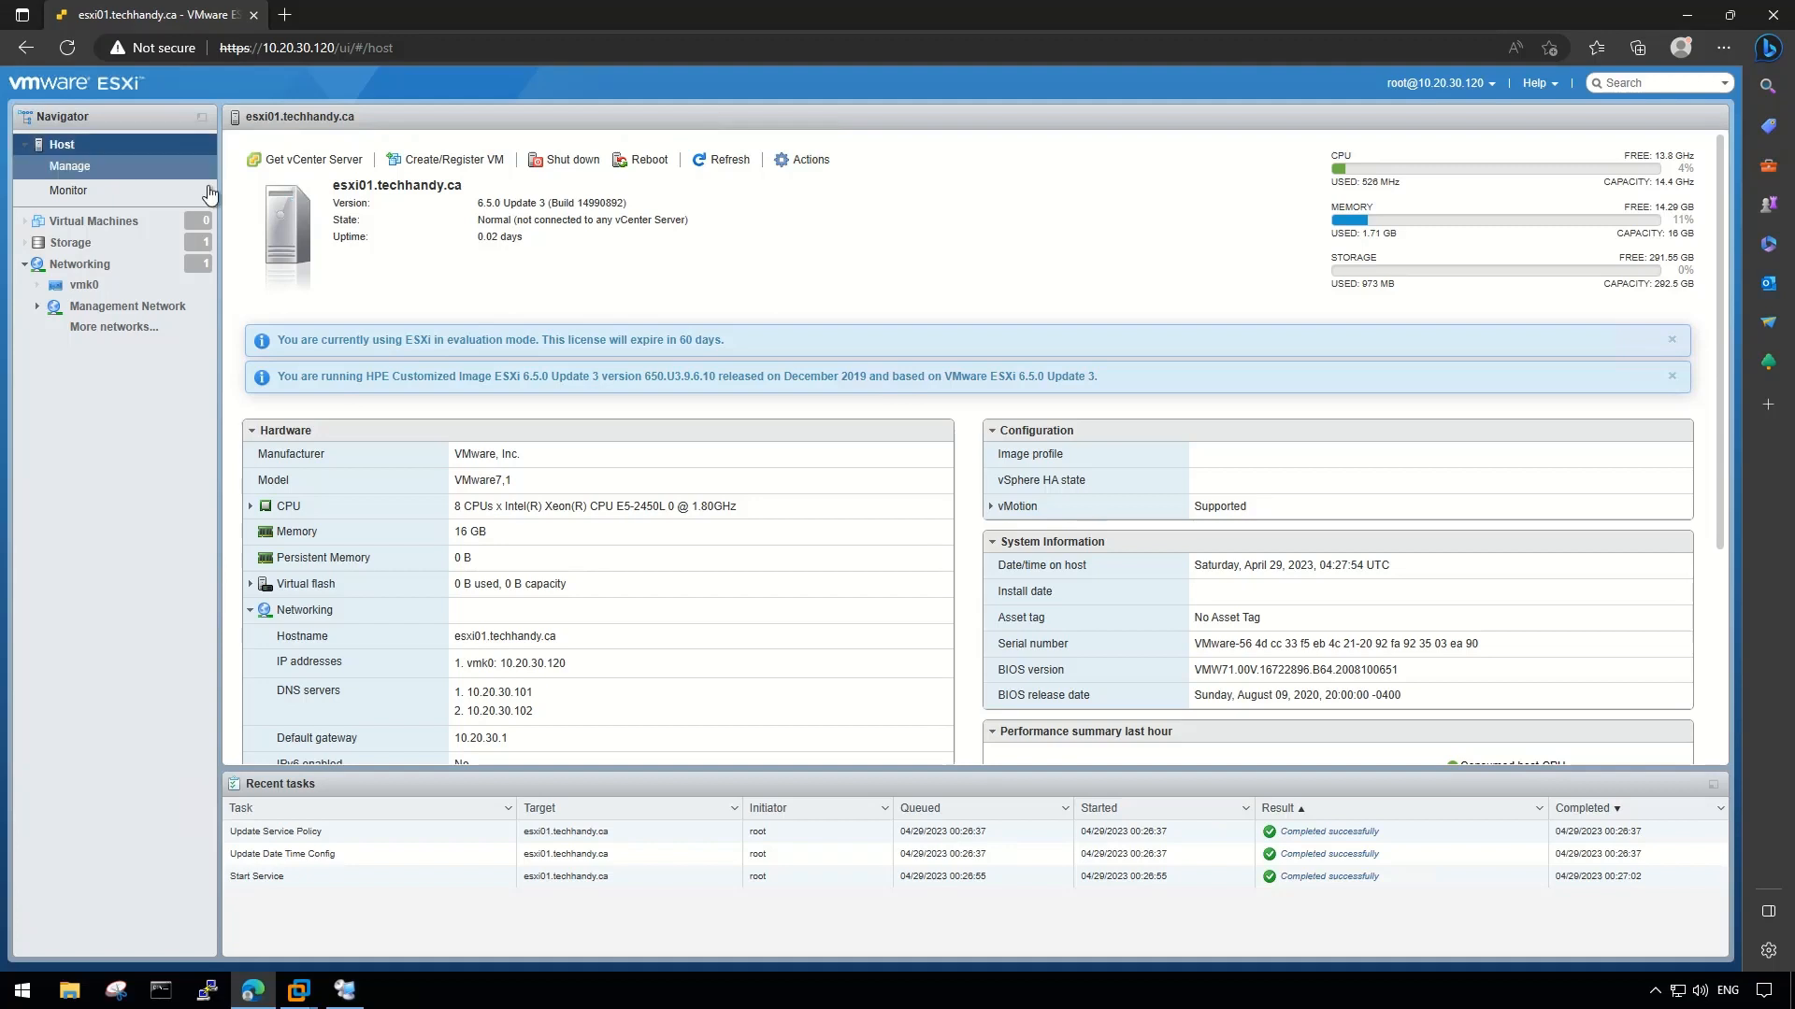
pyautogui.click(810, 161)
pyautogui.moveTo(926, 298)
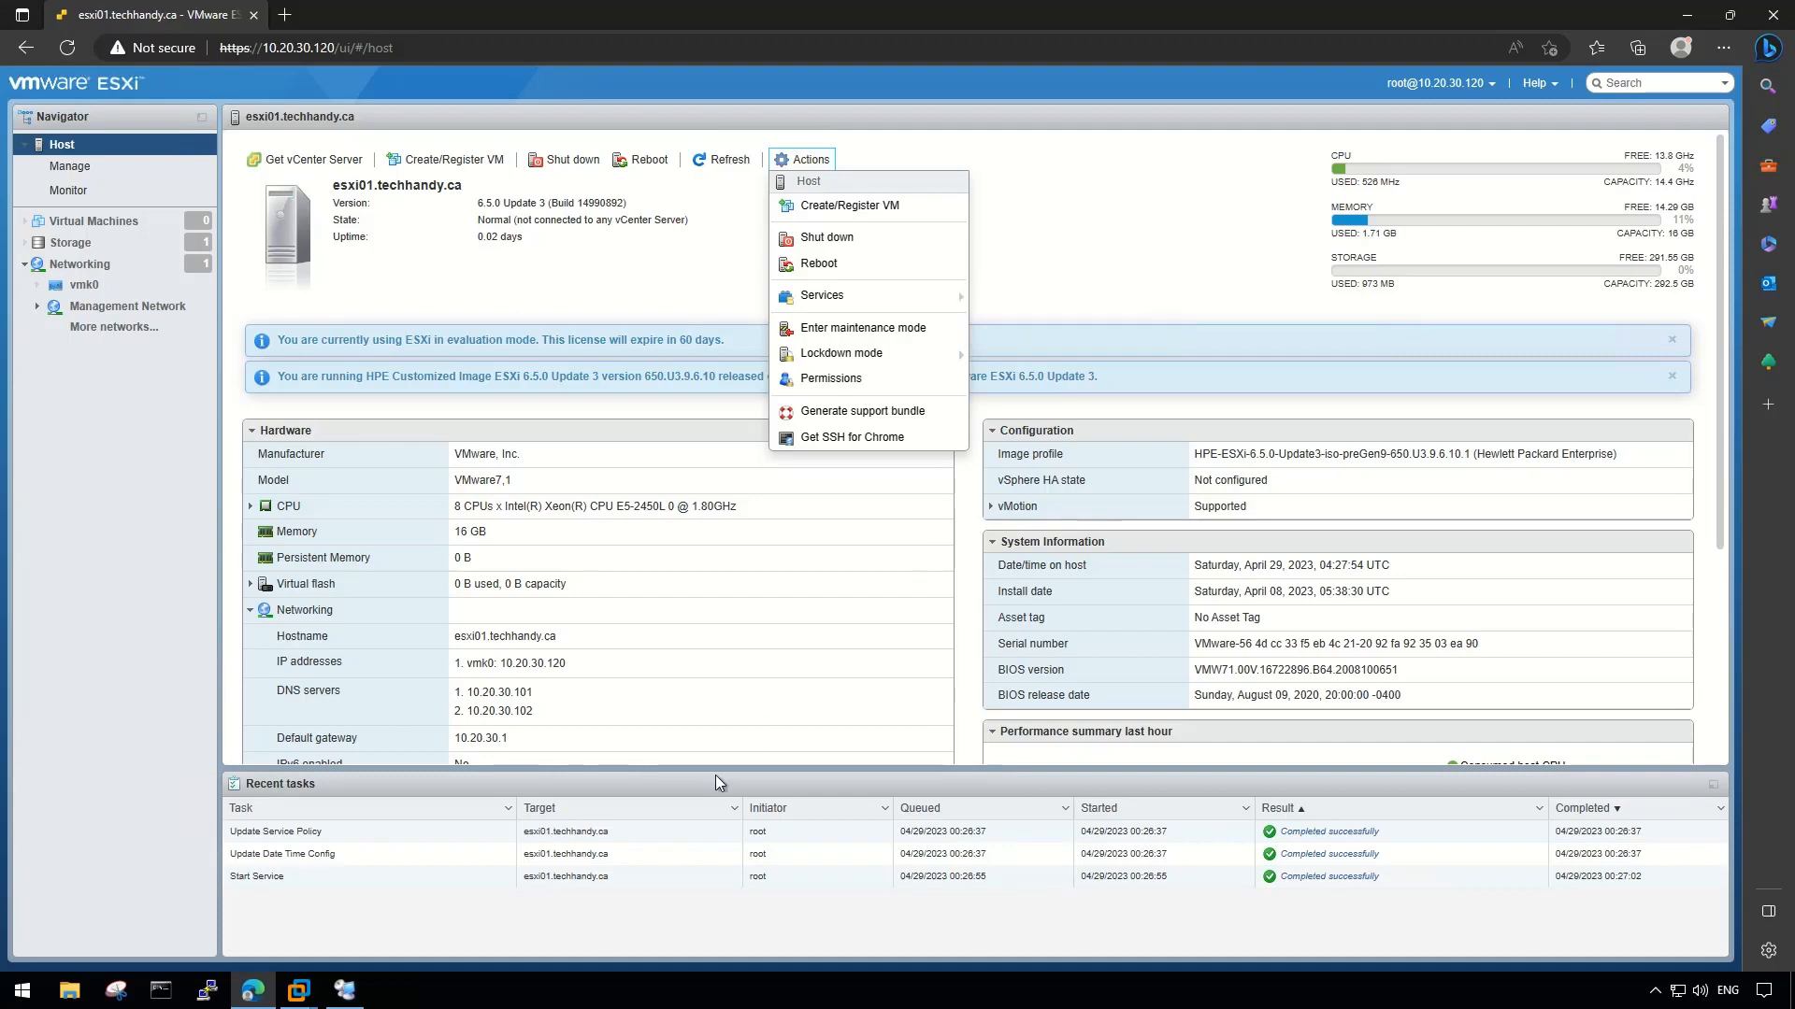
# - Log in to the esxi01 console as root and open Troubleshooting Options
pyautogui.moveTo(301, 991)
pyautogui.click(305, 905)
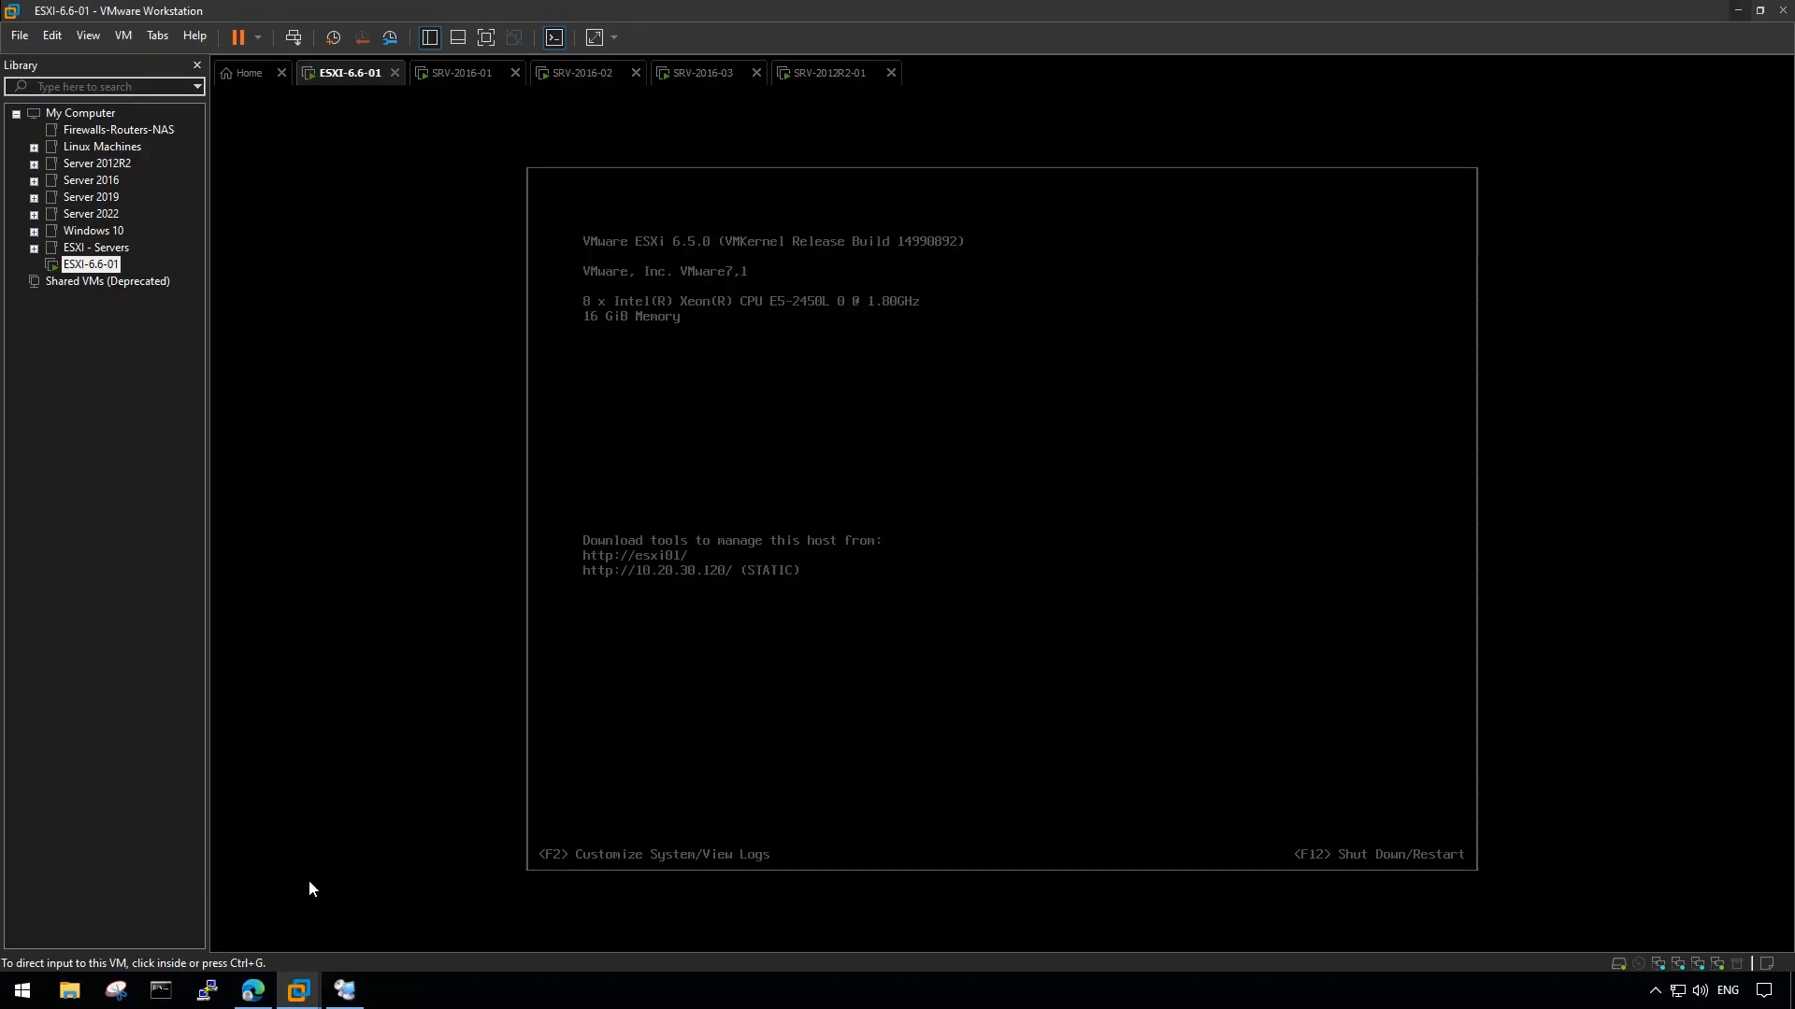
pyautogui.press('F2')
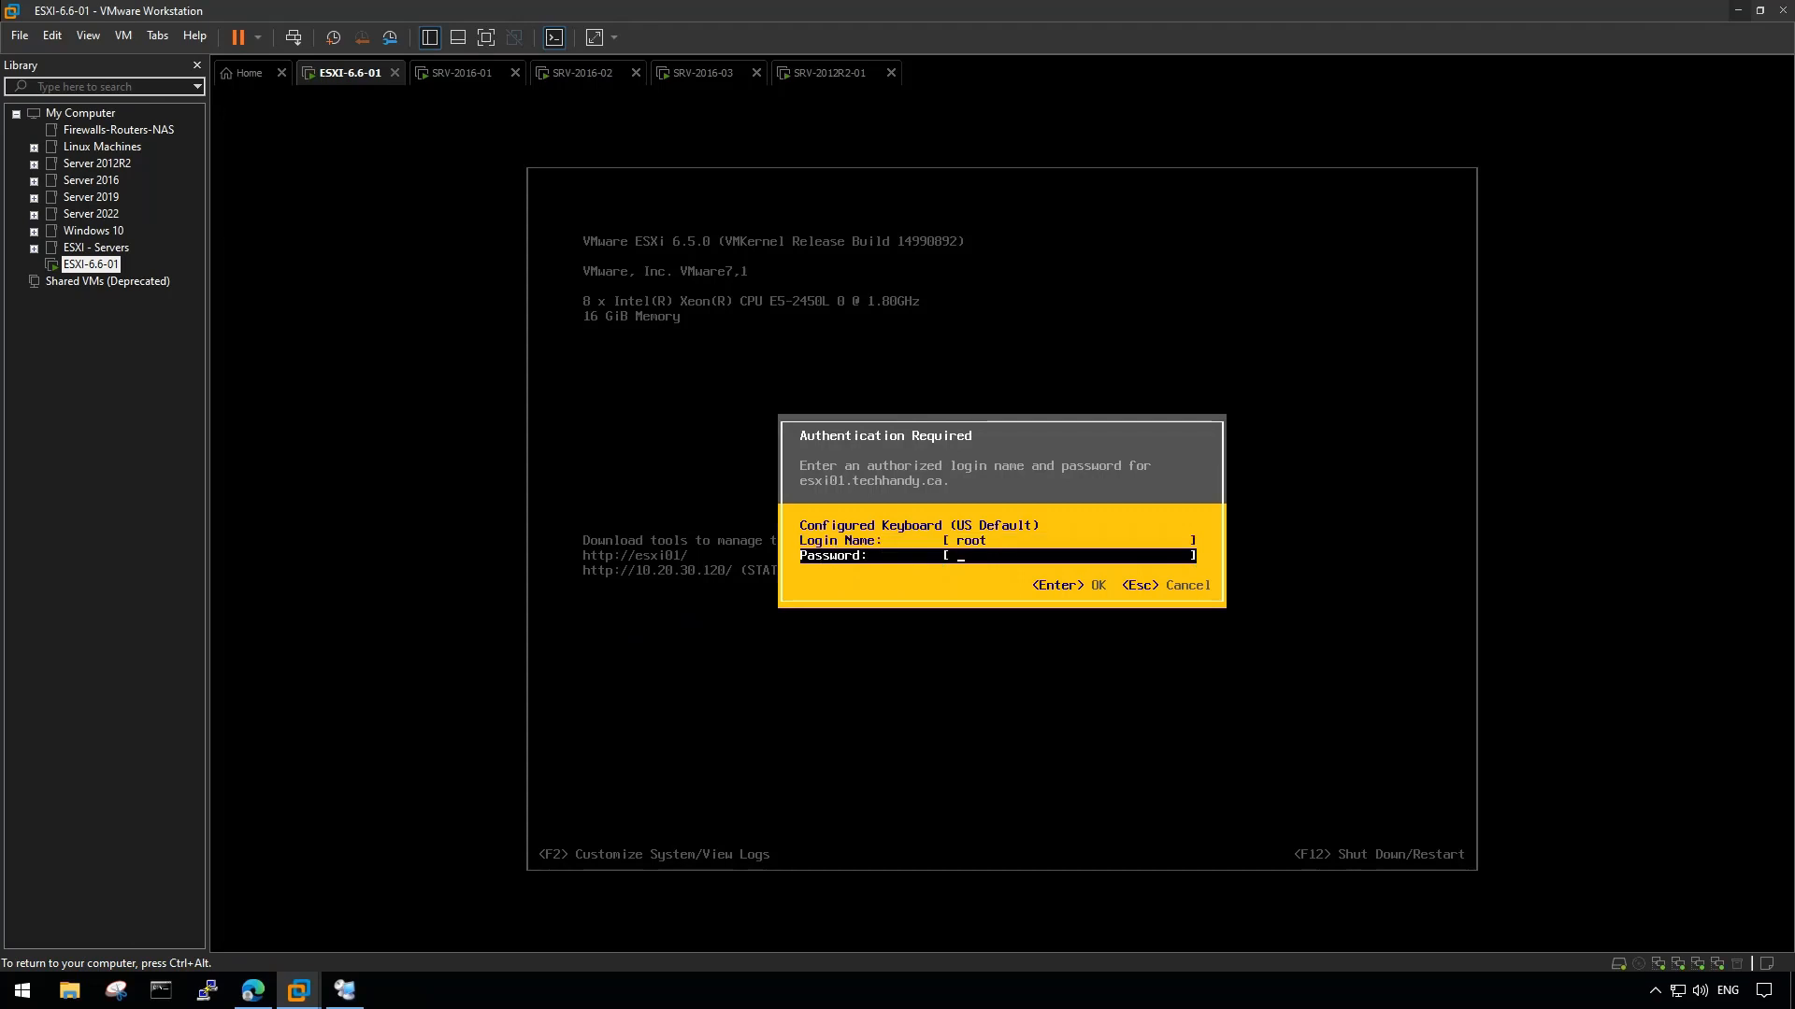
pyautogui.write('*********')
pyautogui.press('Return')
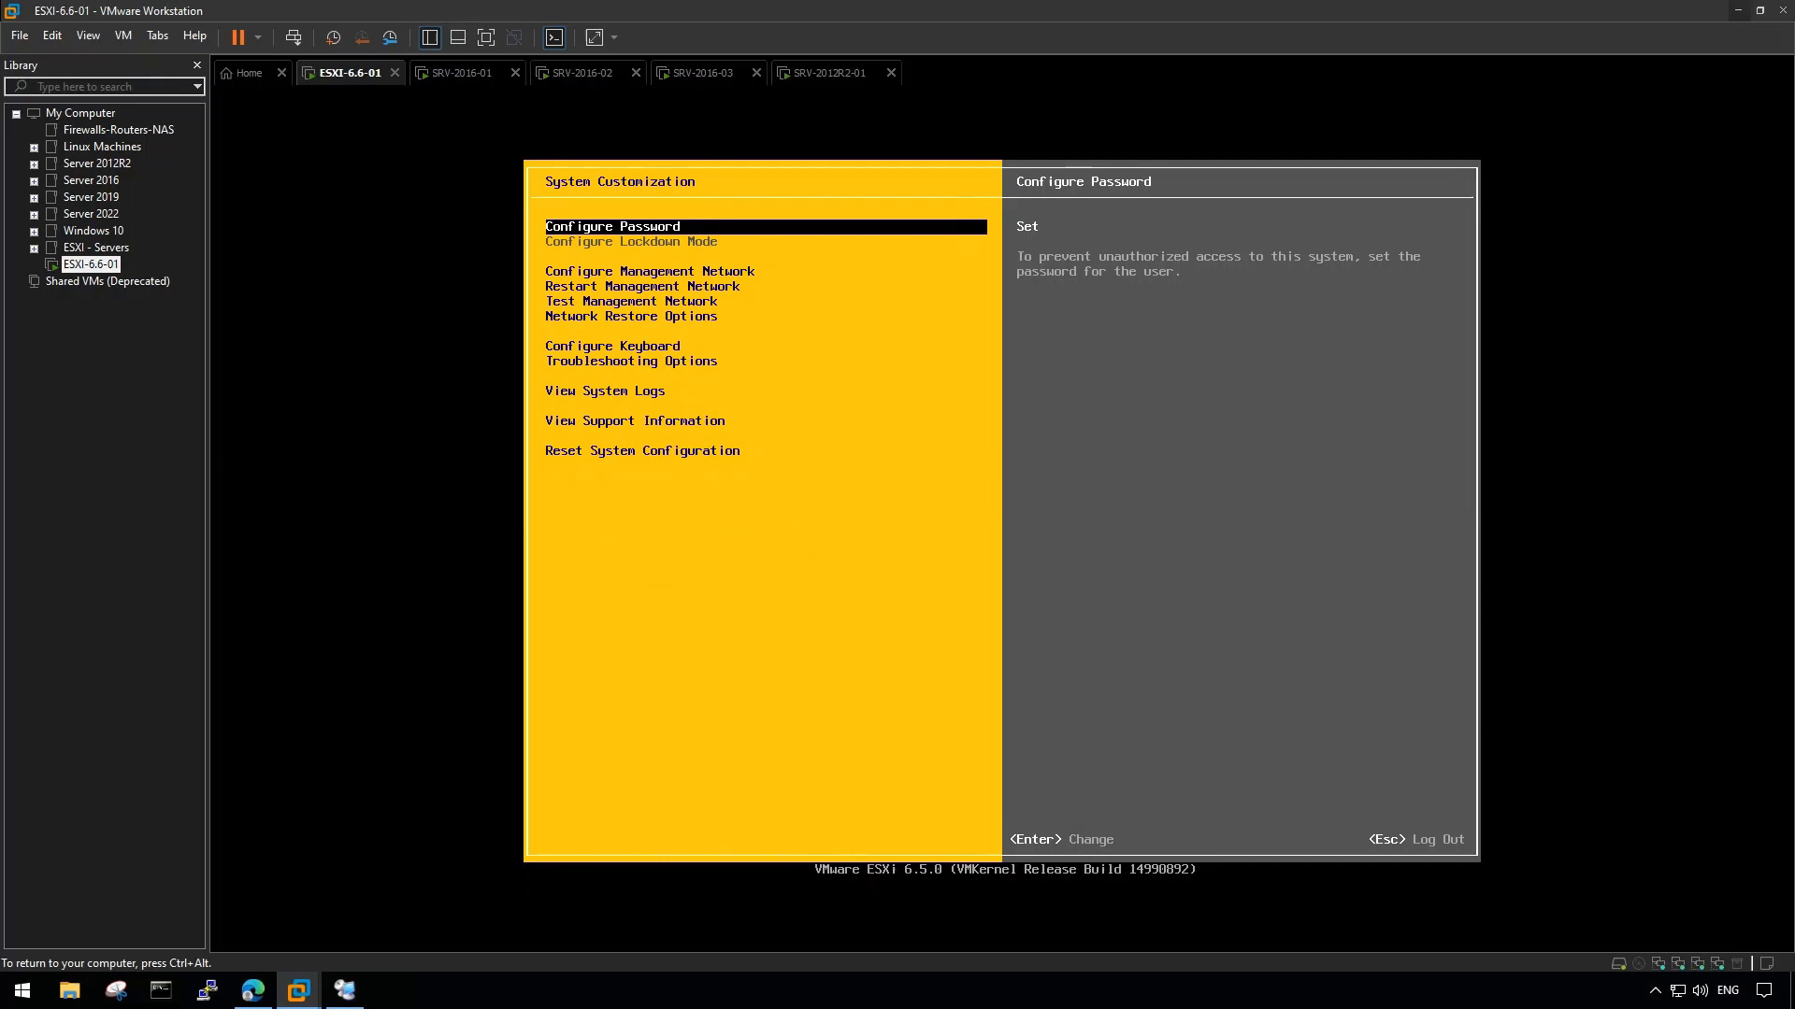
pyautogui.press('Down')
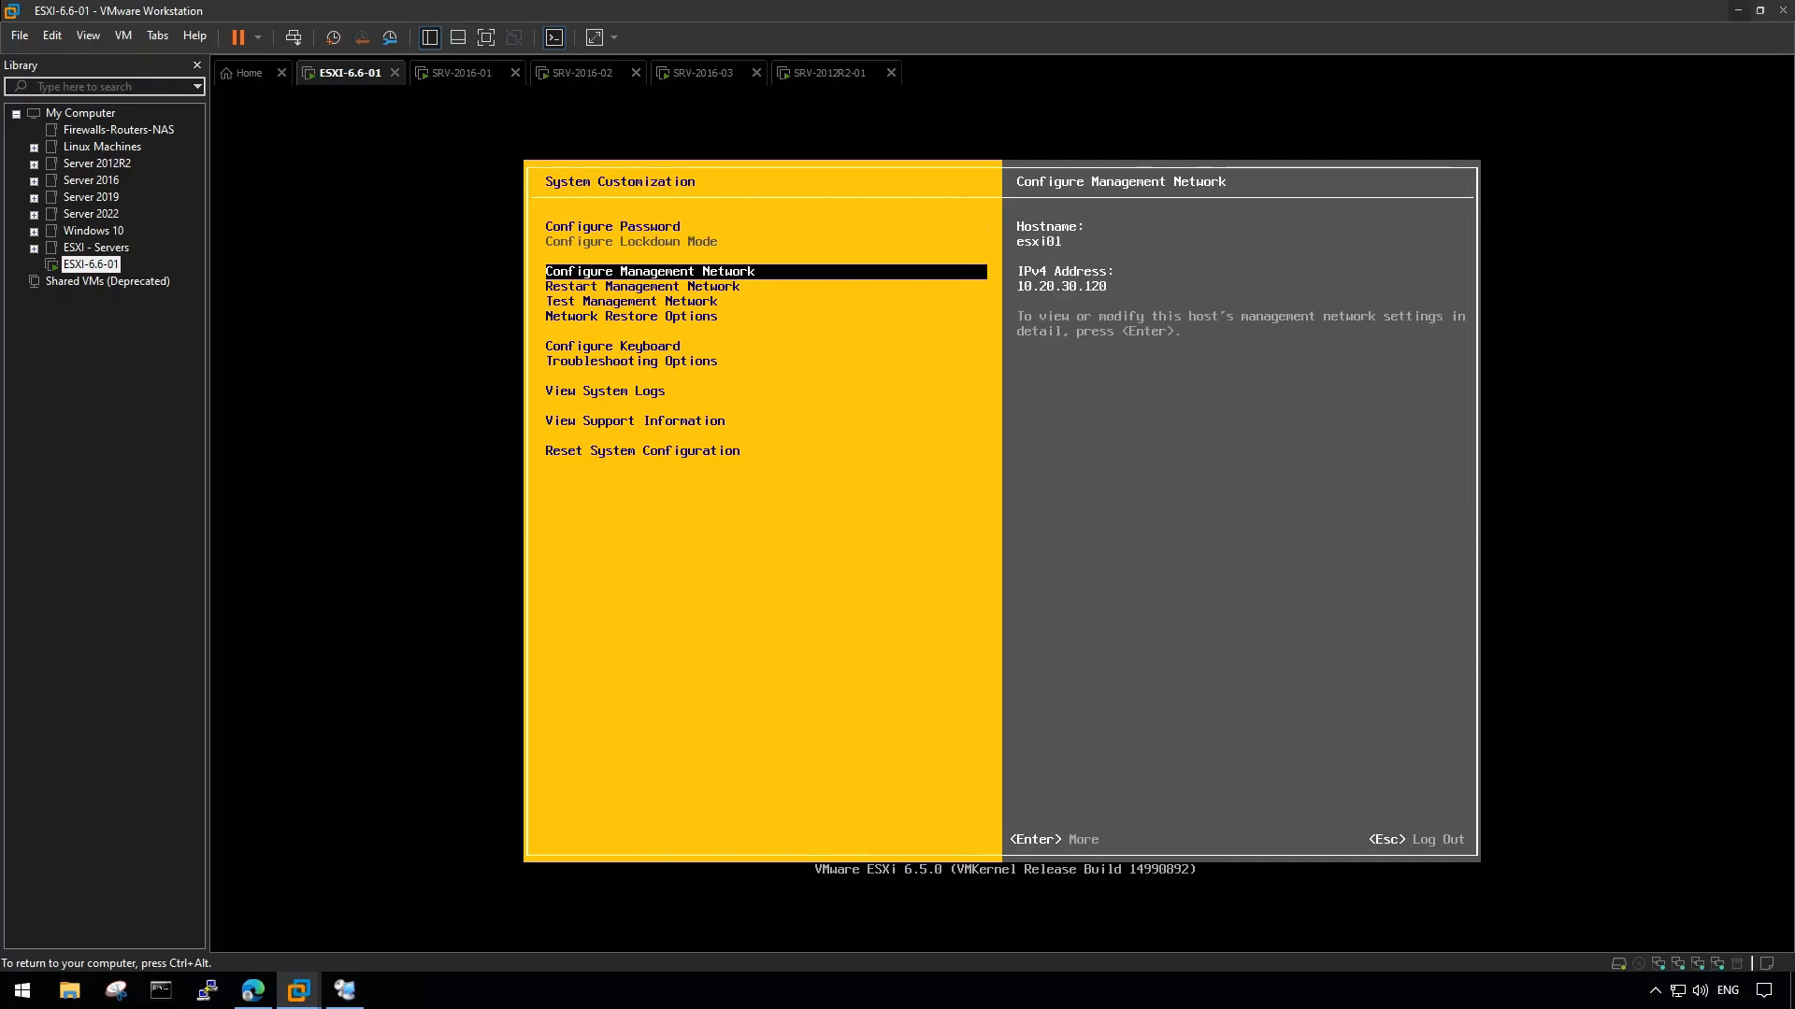
pyautogui.press('Down')
pyautogui.press('Down')
pyautogui.press('Down')
pyautogui.press('Down')
pyautogui.press('Down')
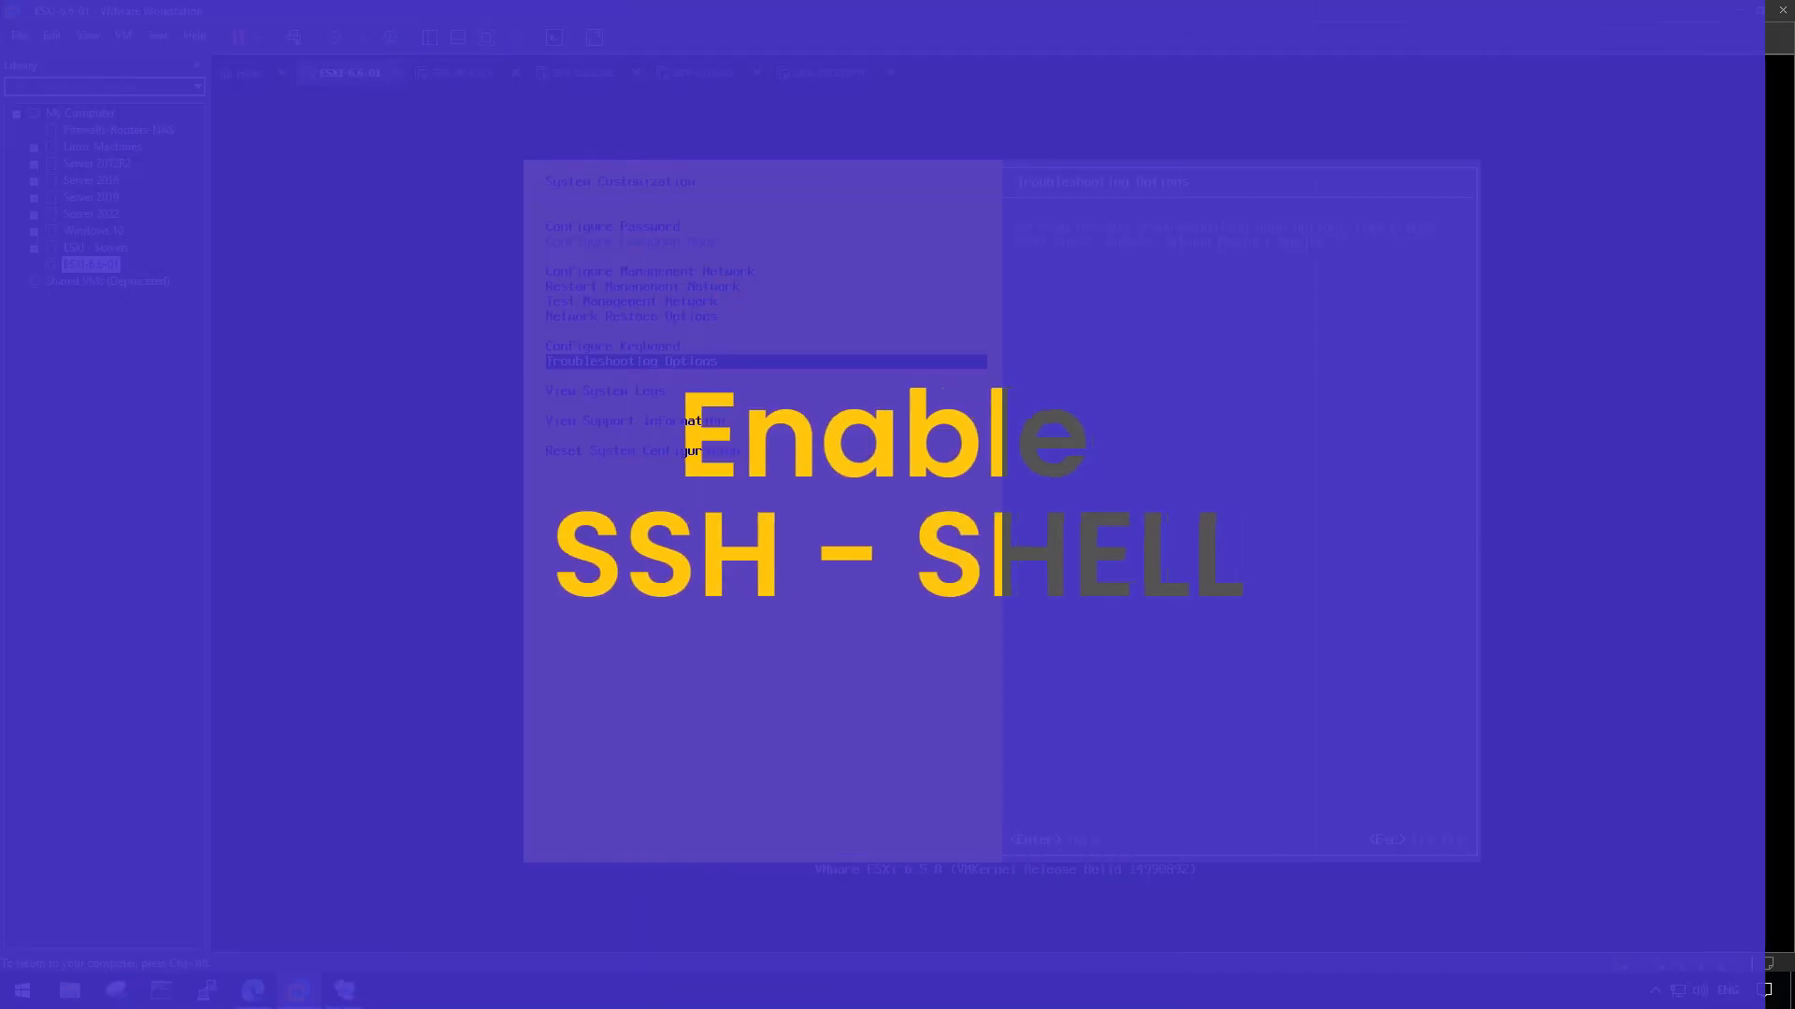
pyautogui.press('Return')
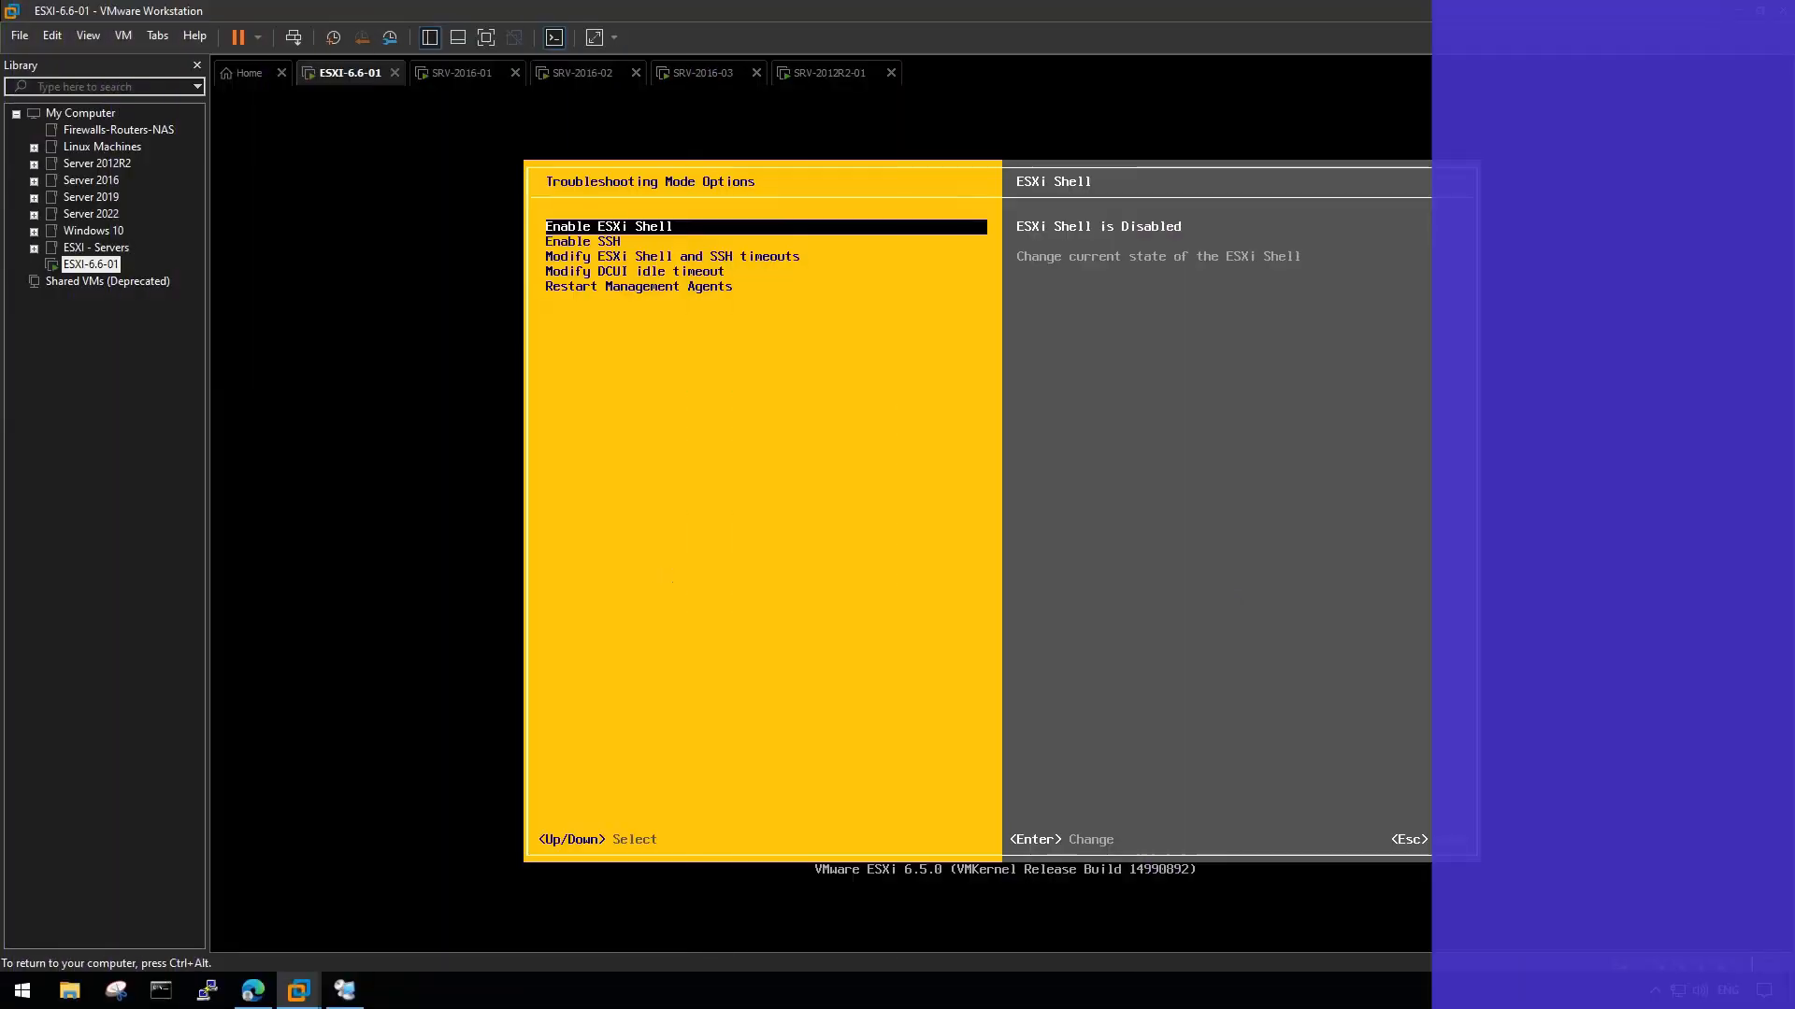
# - Enable the ESXi Shell and SSH, then back out to the main console screen
pyautogui.click(599, 253)
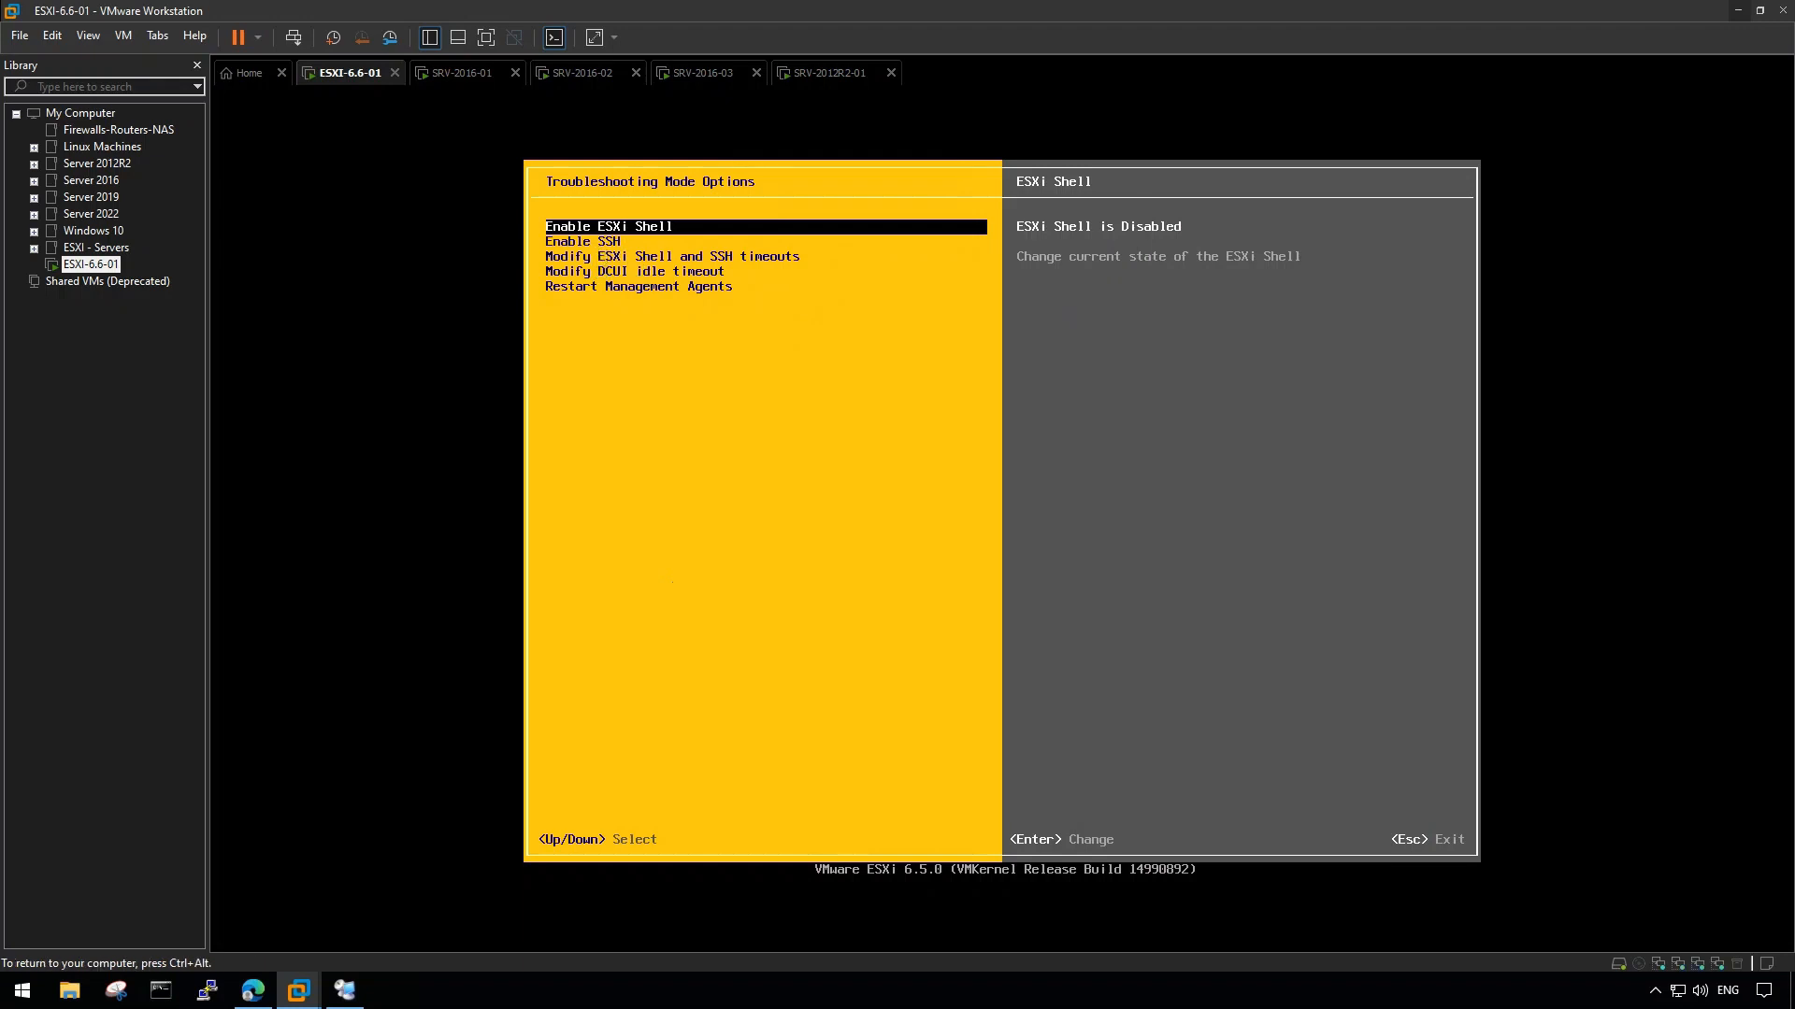
pyautogui.press('Return')
pyautogui.press('Down')
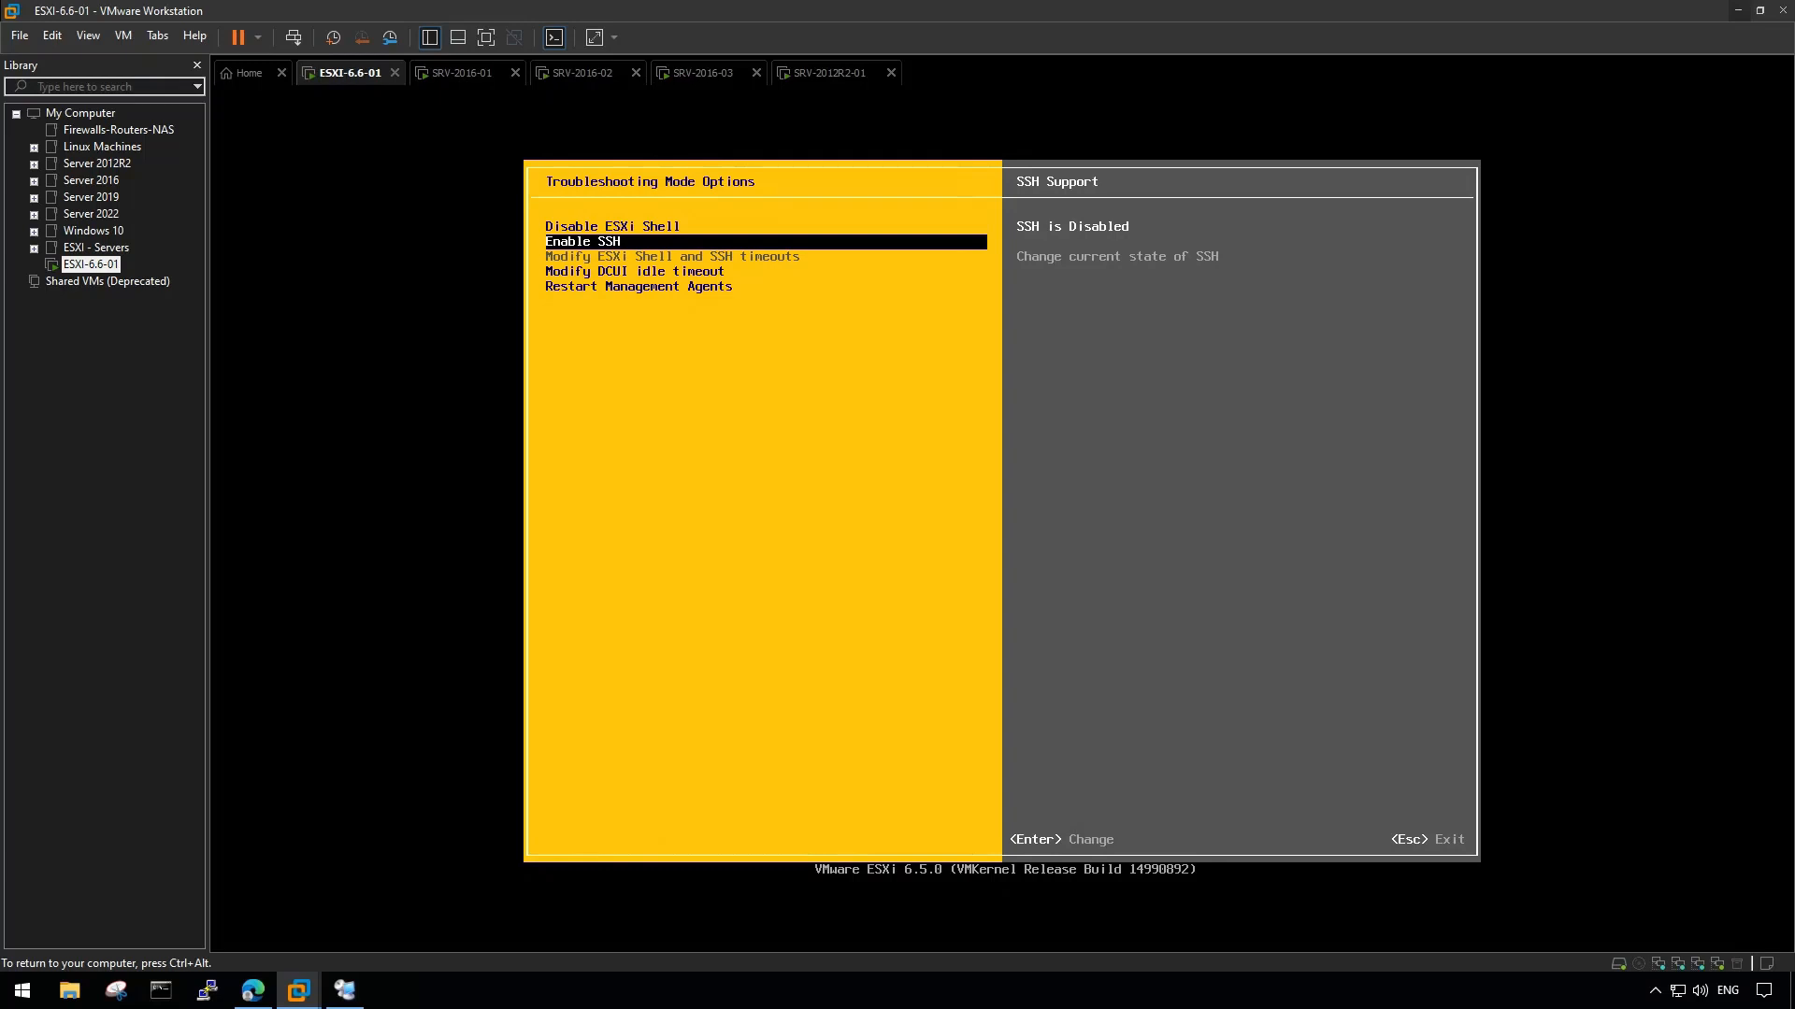
pyautogui.press('Return')
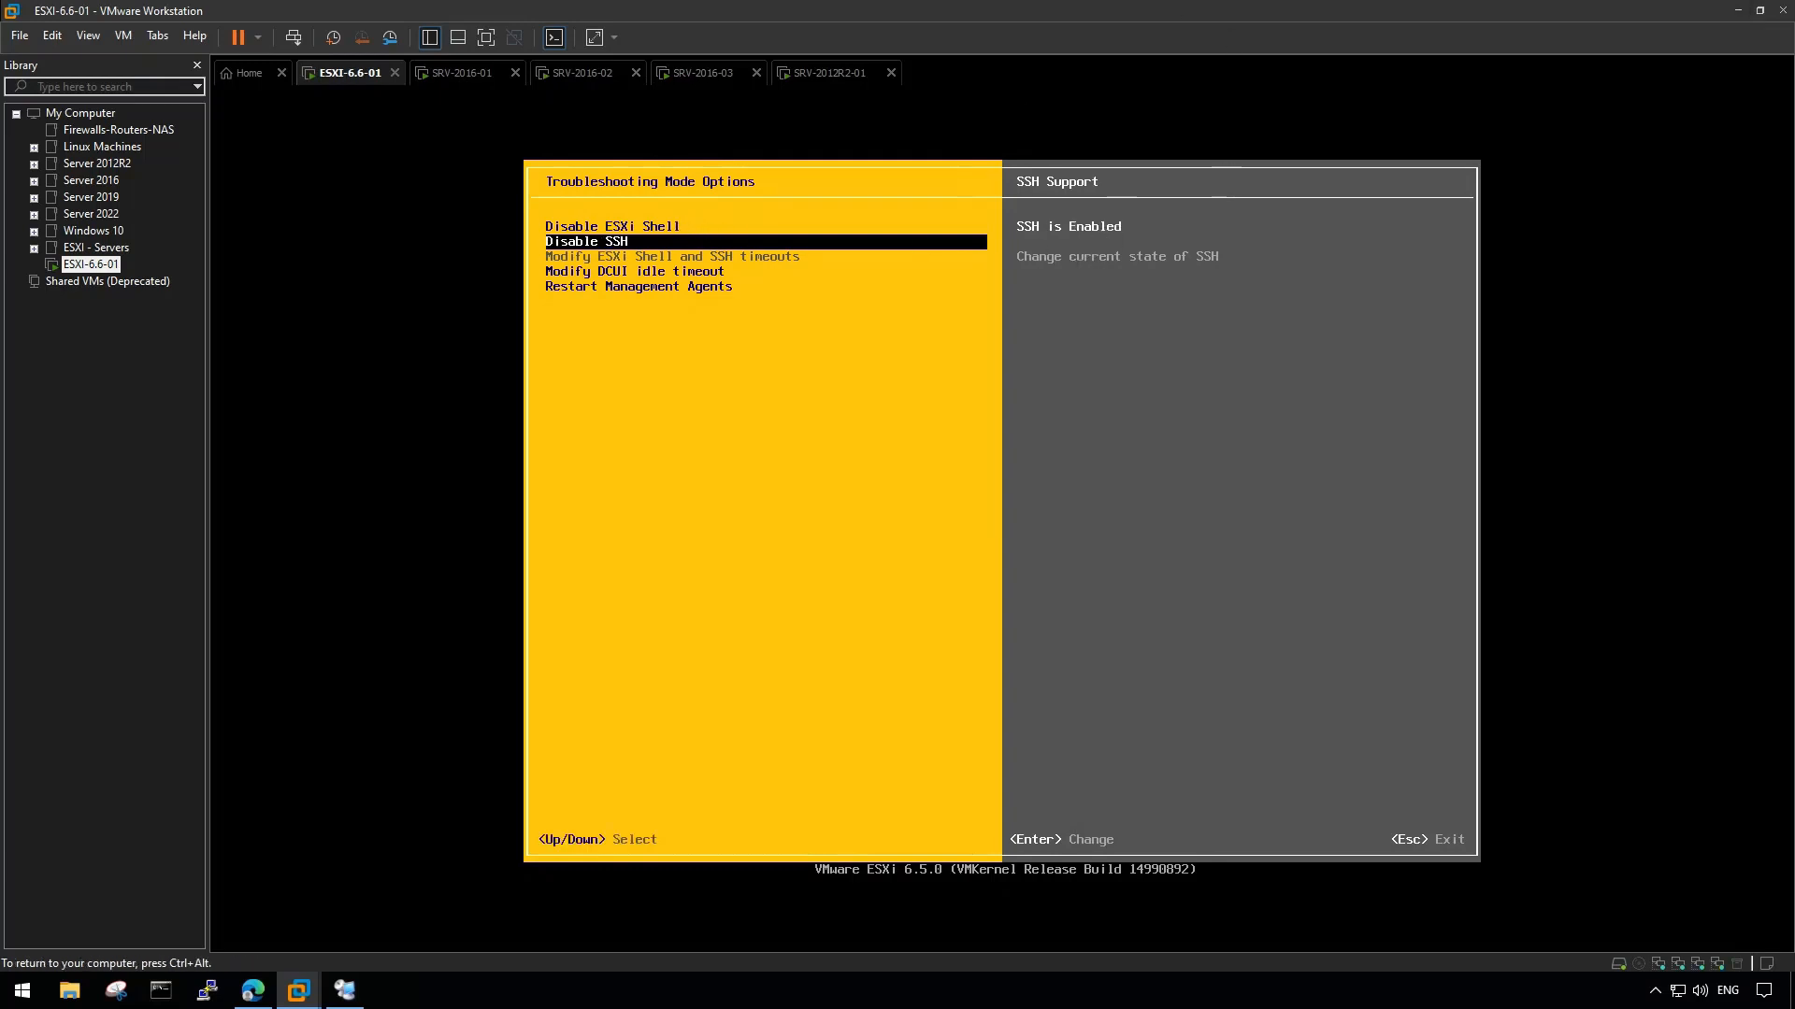
pyautogui.press('Up')
pyautogui.hotkey('ctrl', 'alt')
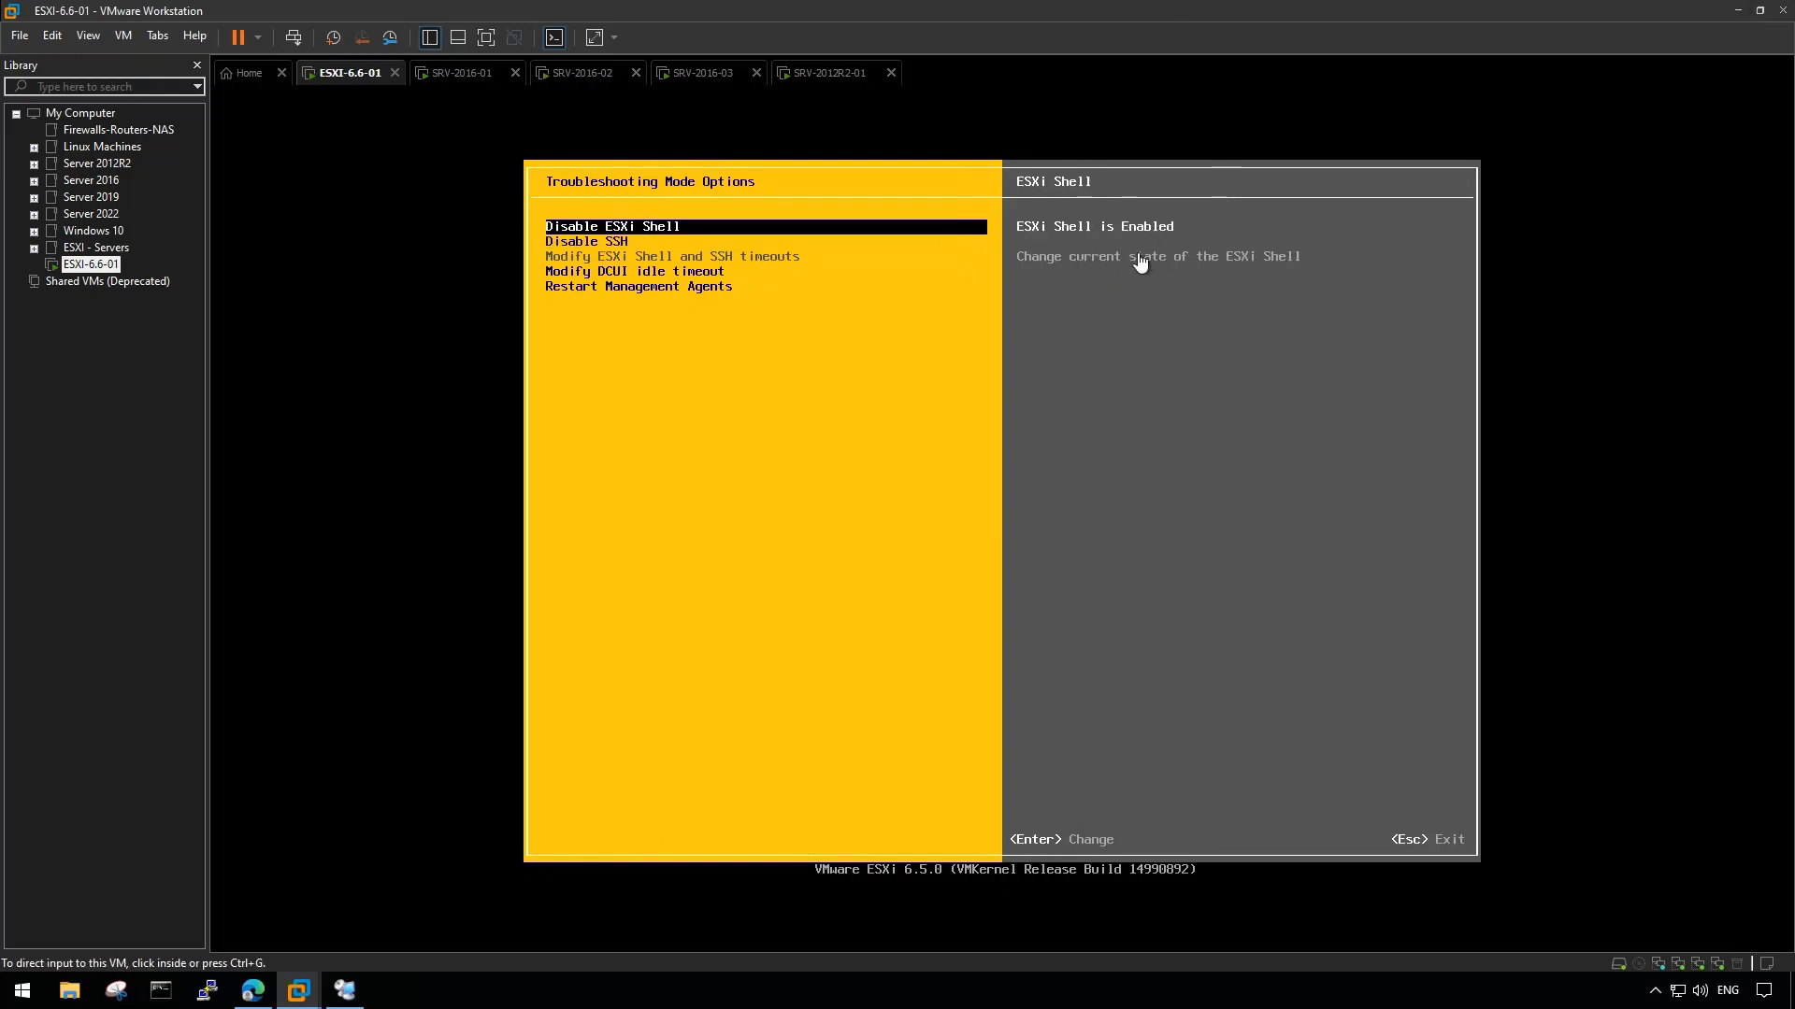
pyautogui.click(749, 441)
pyautogui.press('Escape')
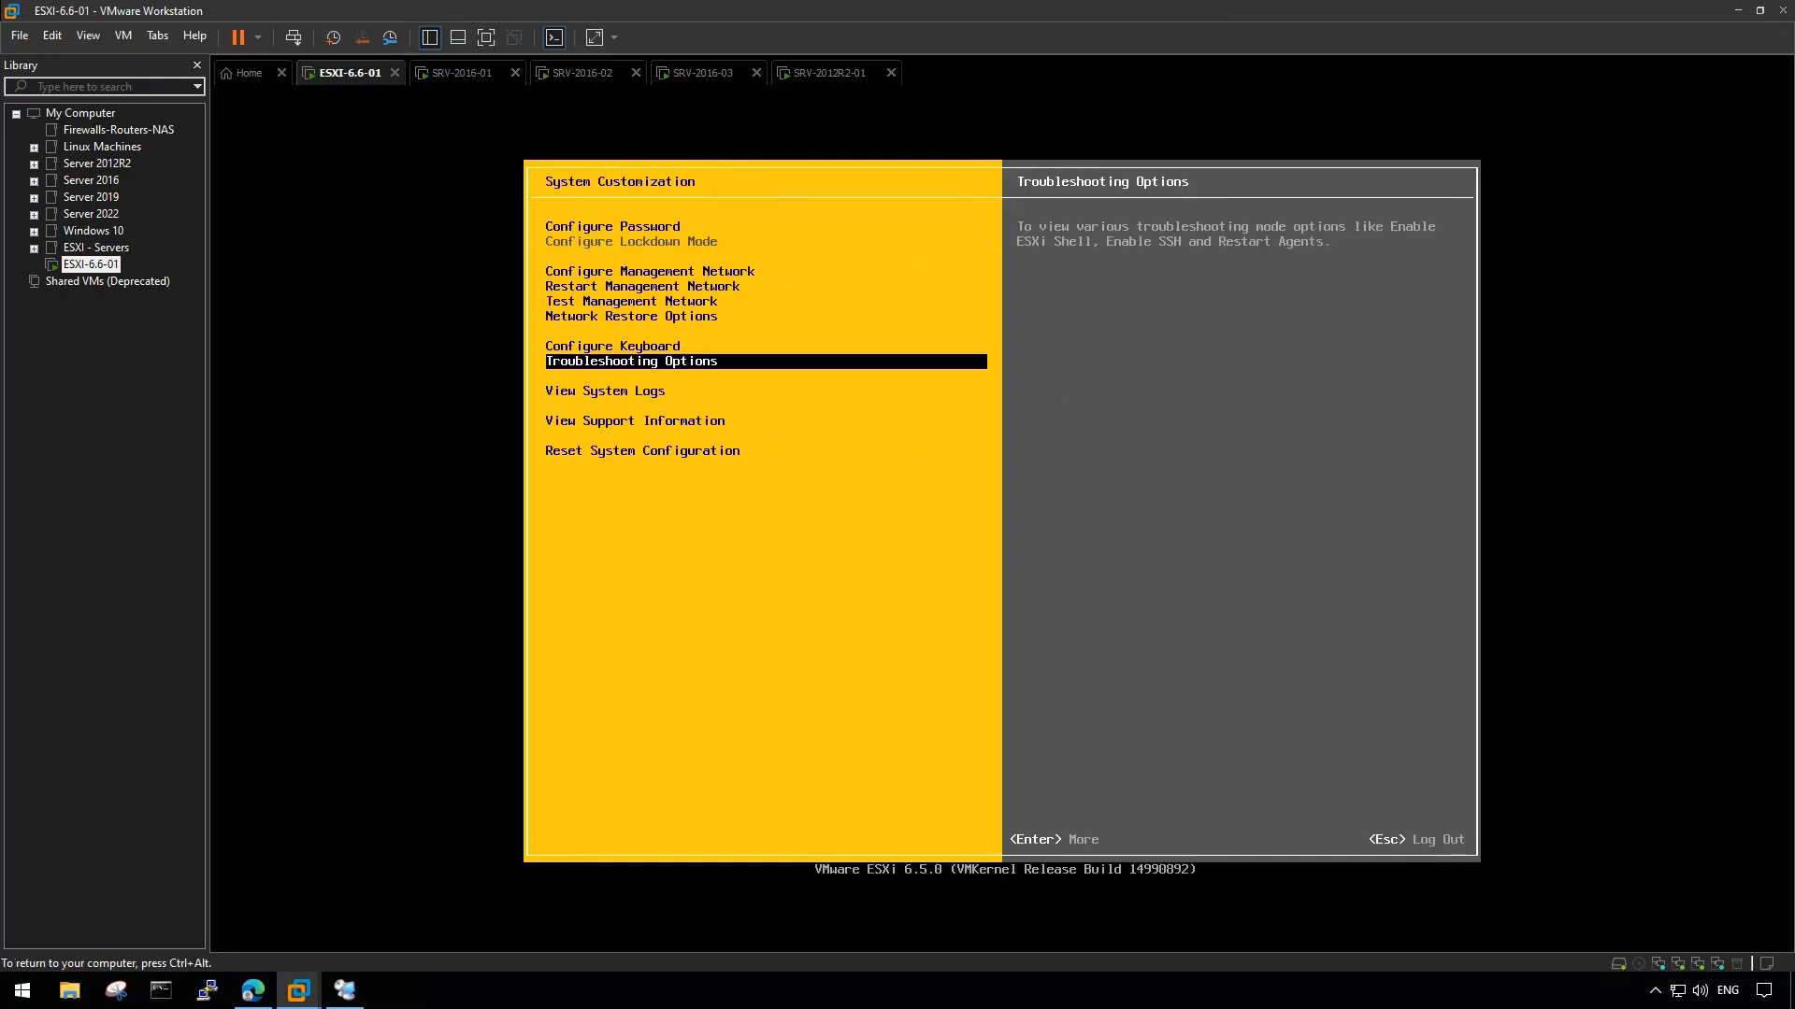
pyautogui.press('Escape')
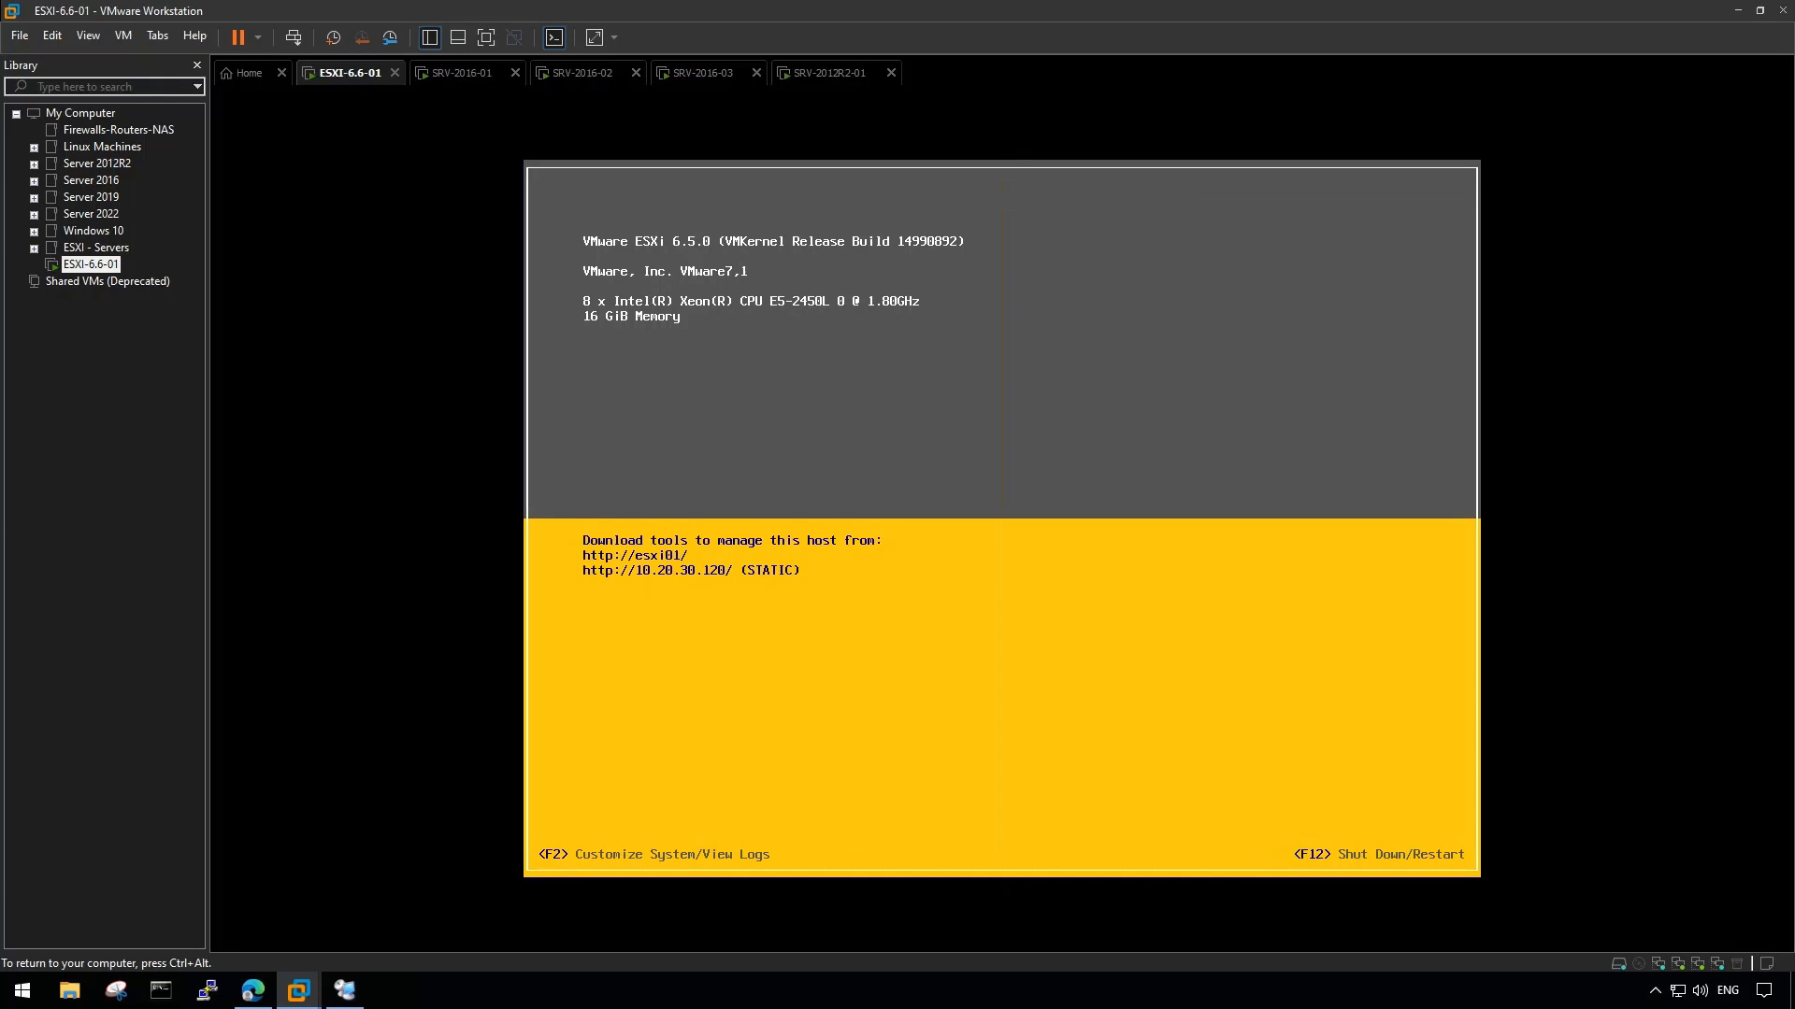
# - Log in to the ESXi Shell as root and run ls -l, pwd and dir
pyautogui.hotkey('alt', 'F1')
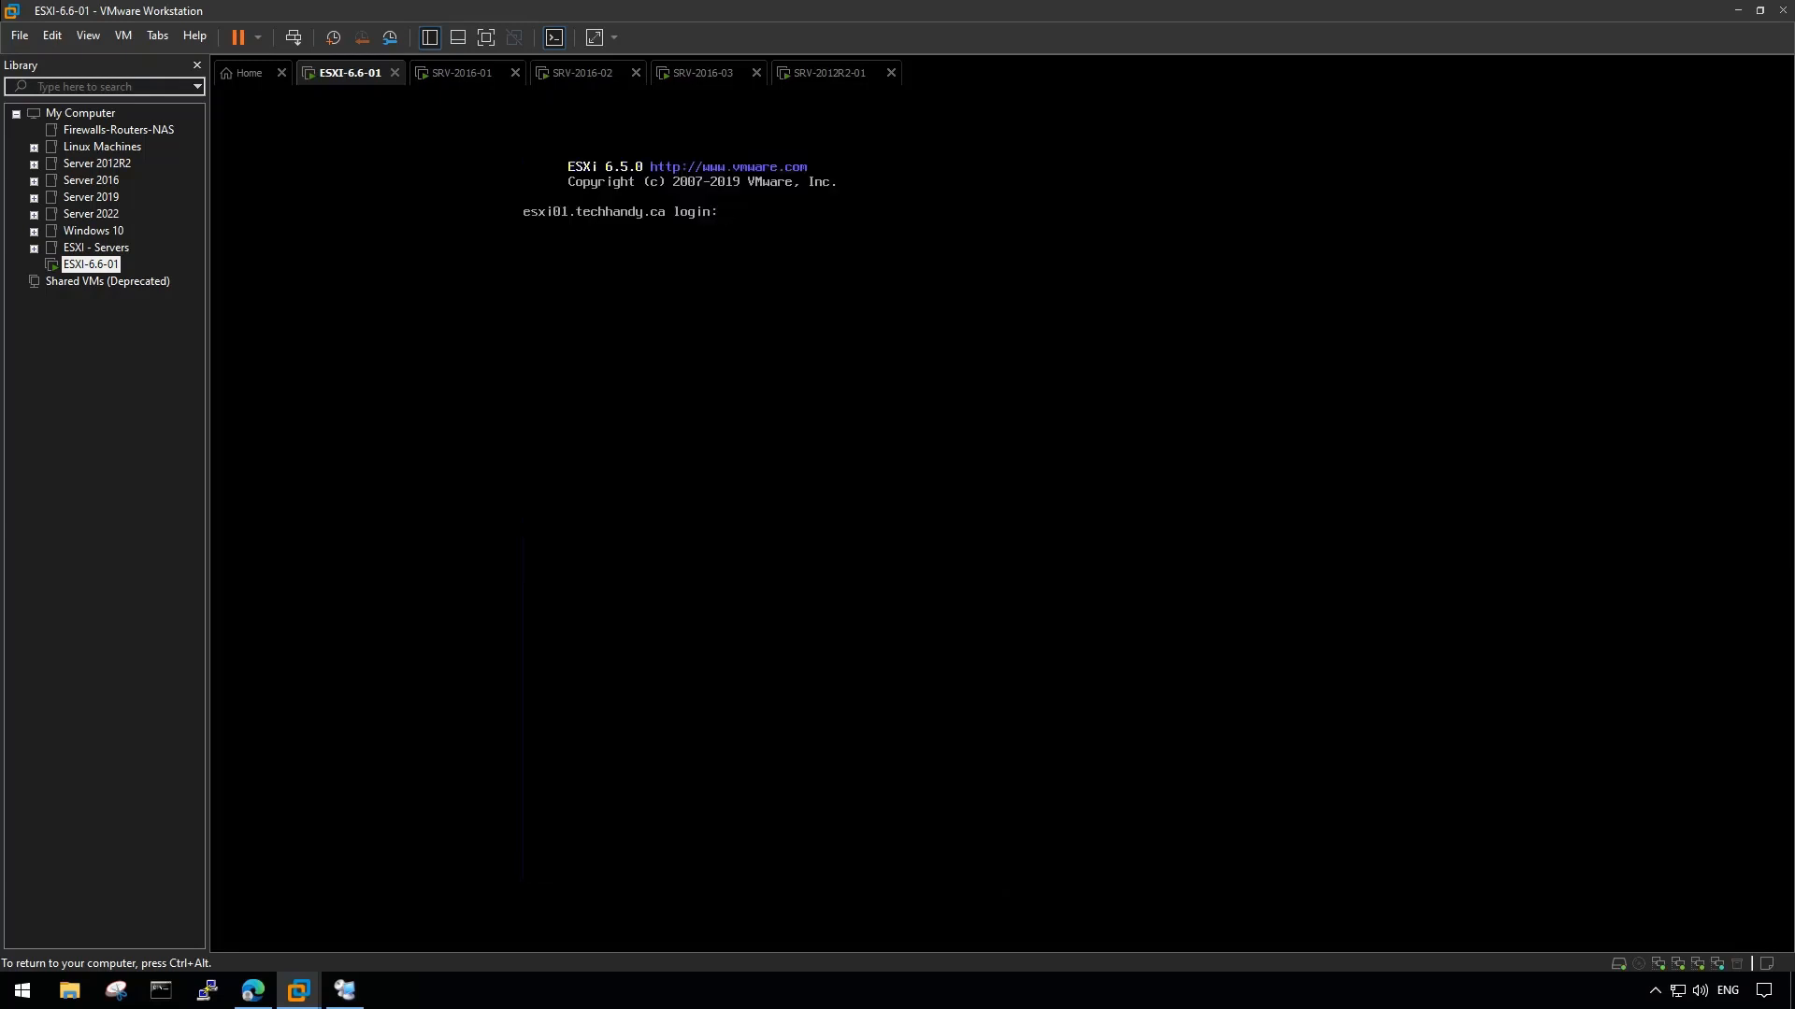
pyautogui.write('root')
pyautogui.press('Return')
pyautogui.press('Return')
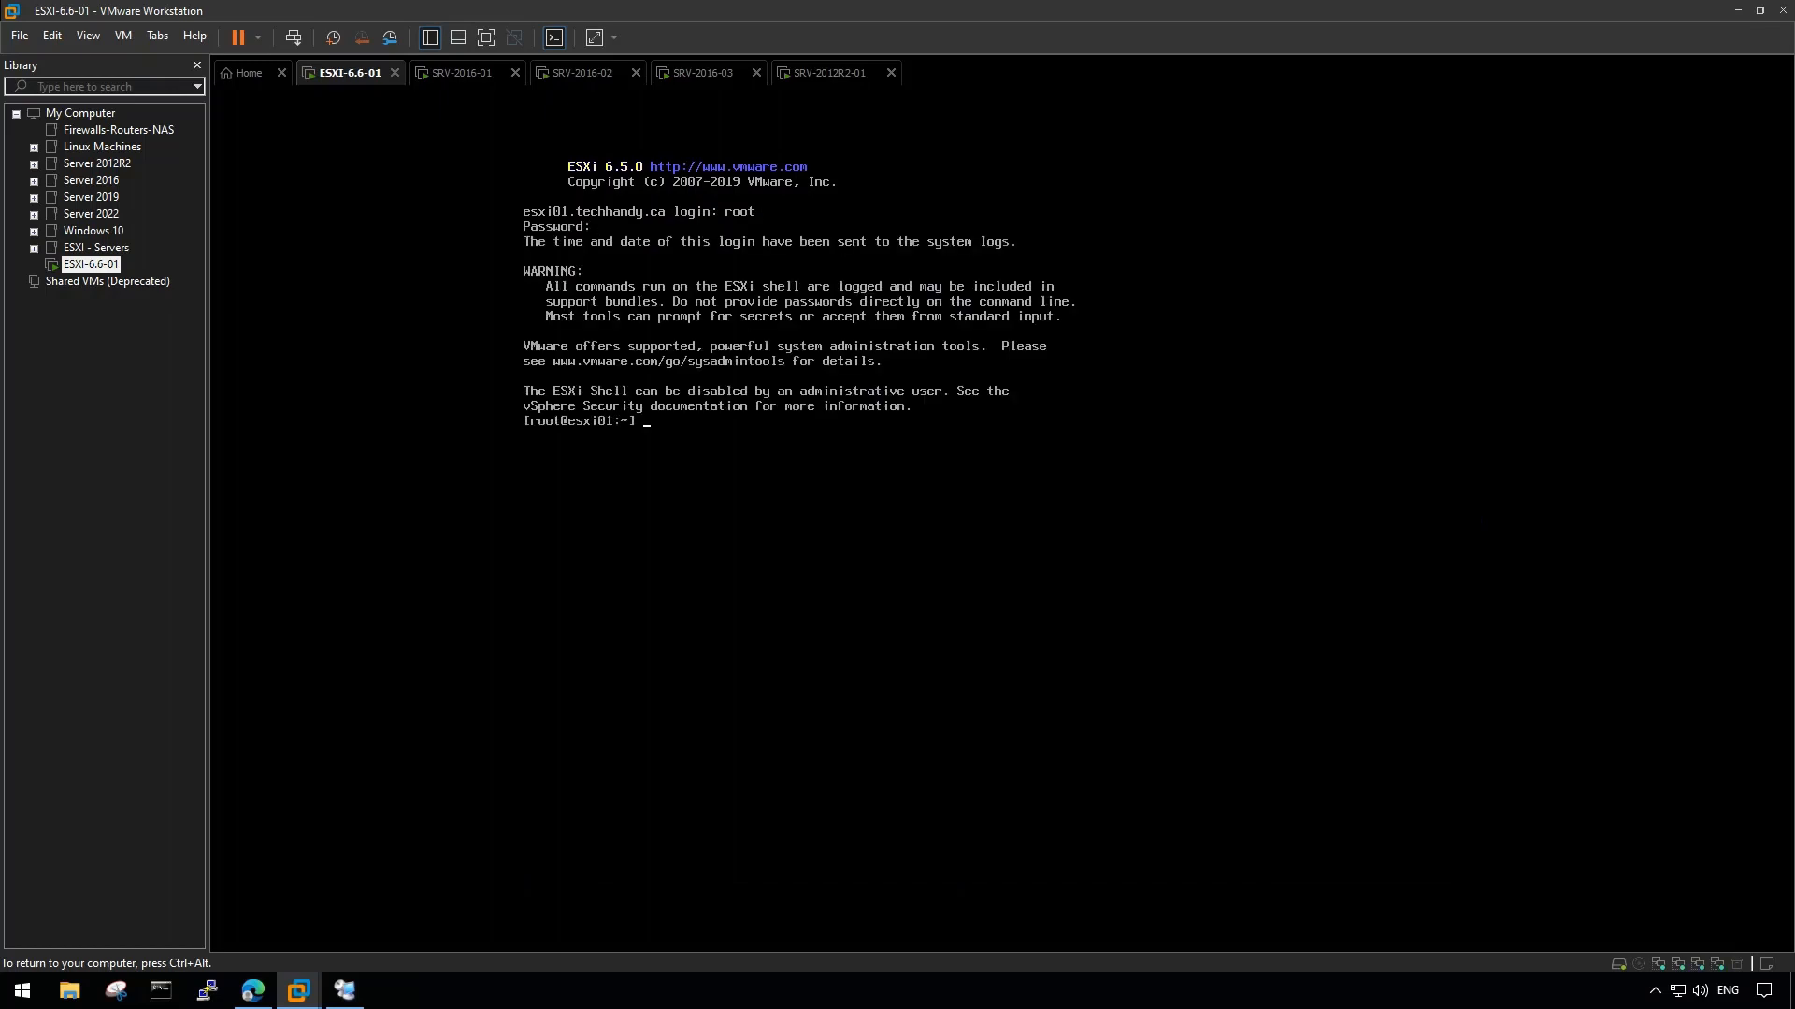
pyautogui.write('ls -l')
pyautogui.press('Return')
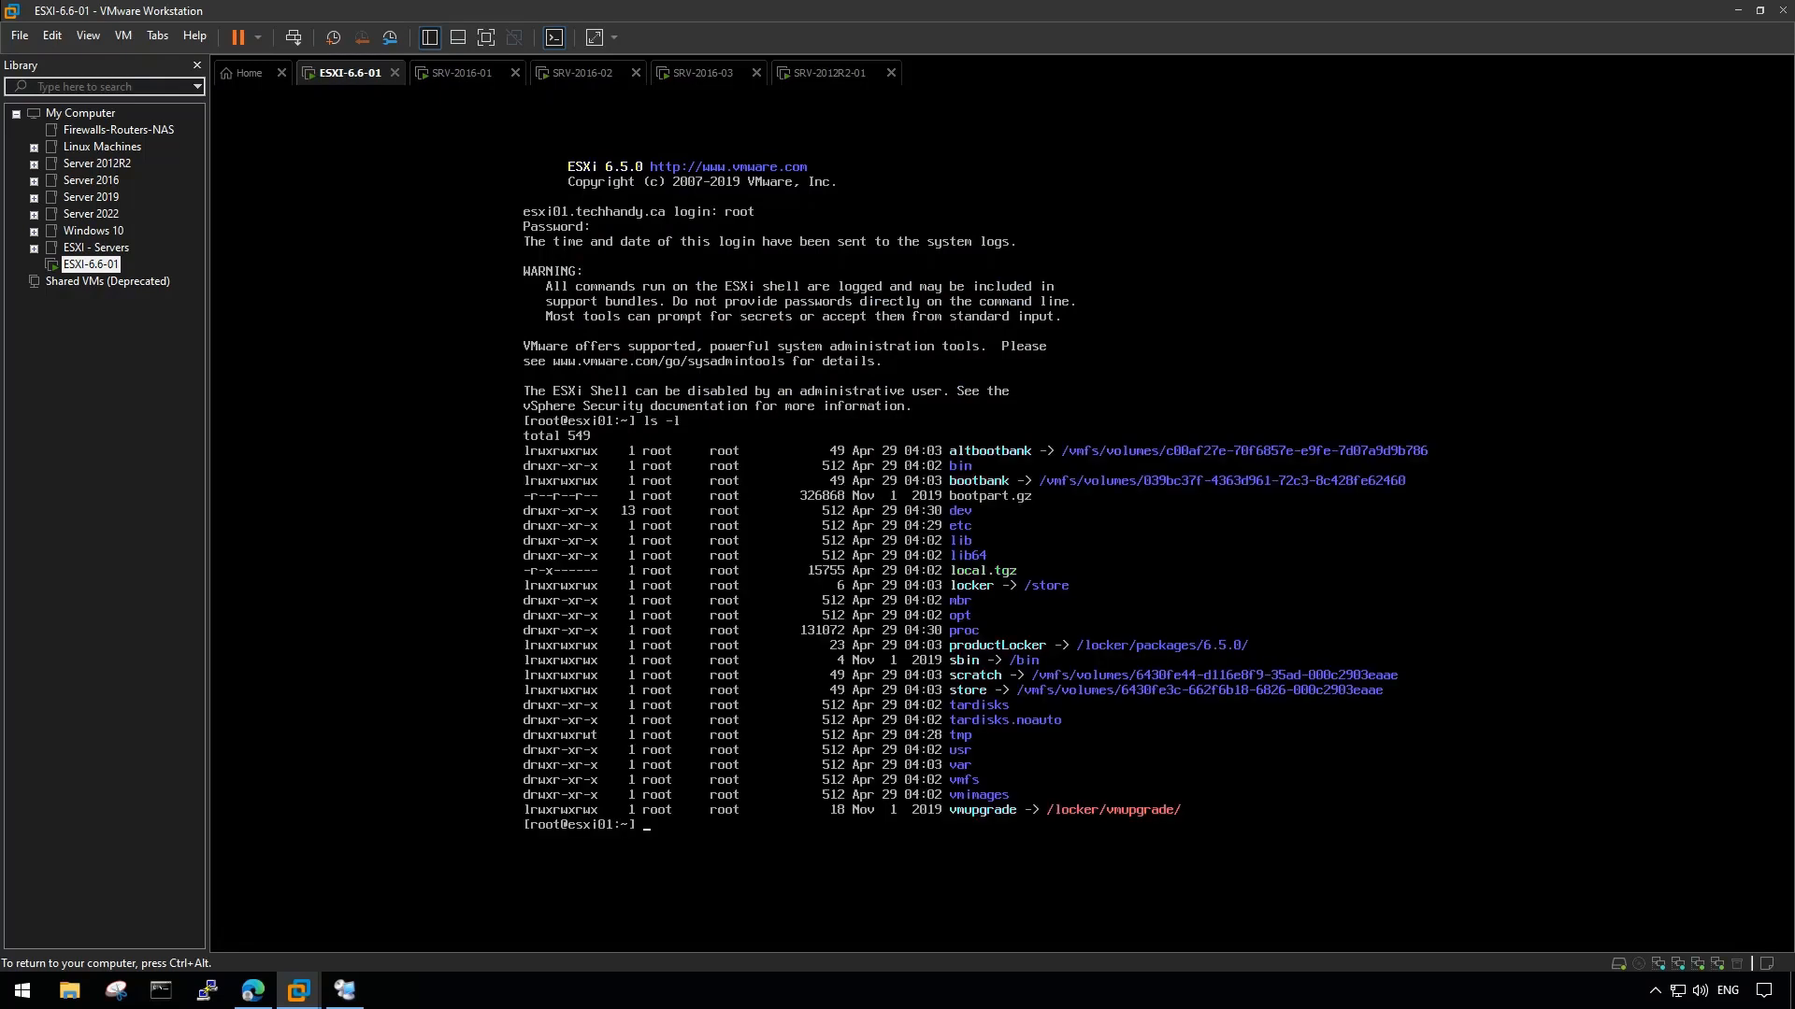
pyautogui.write('pwd')
pyautogui.press('Return')
pyautogui.write('dir')
pyautogui.press('Return')
# - Run esxcli and esxcli network, then return to the main console and minimise Workstation
pyautogui.write('esxcli')
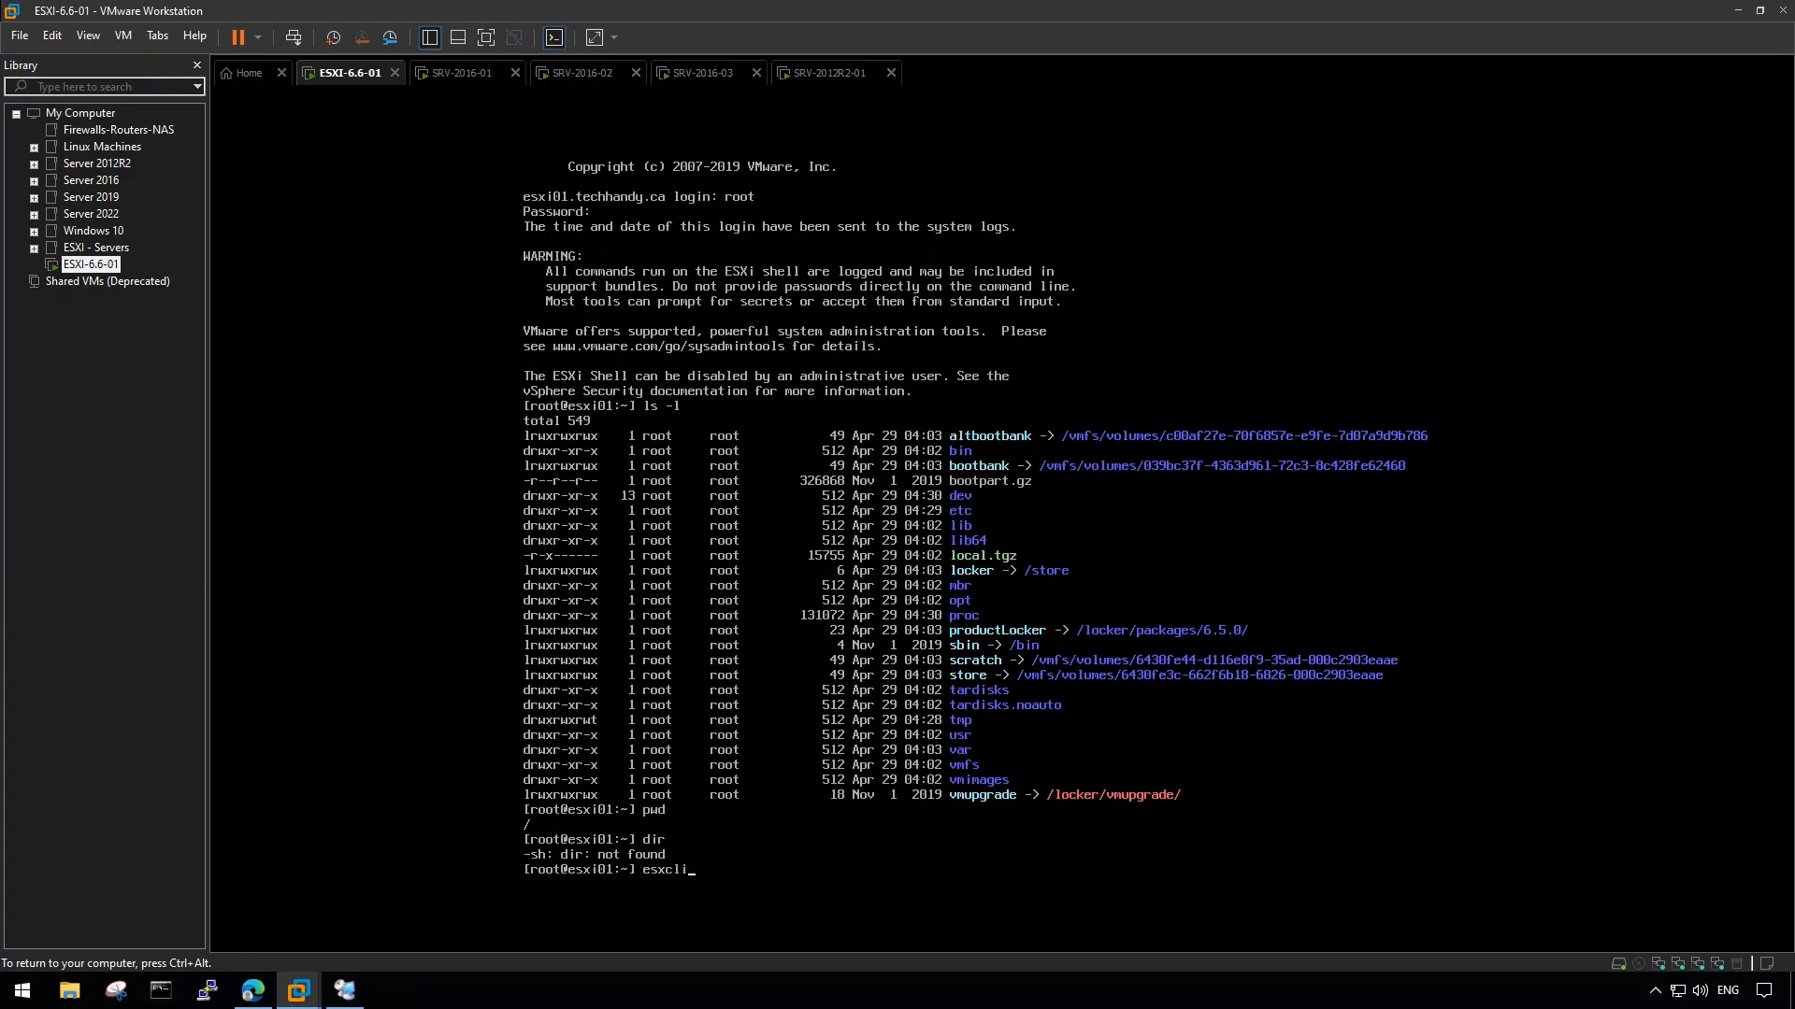
pyautogui.press('Return')
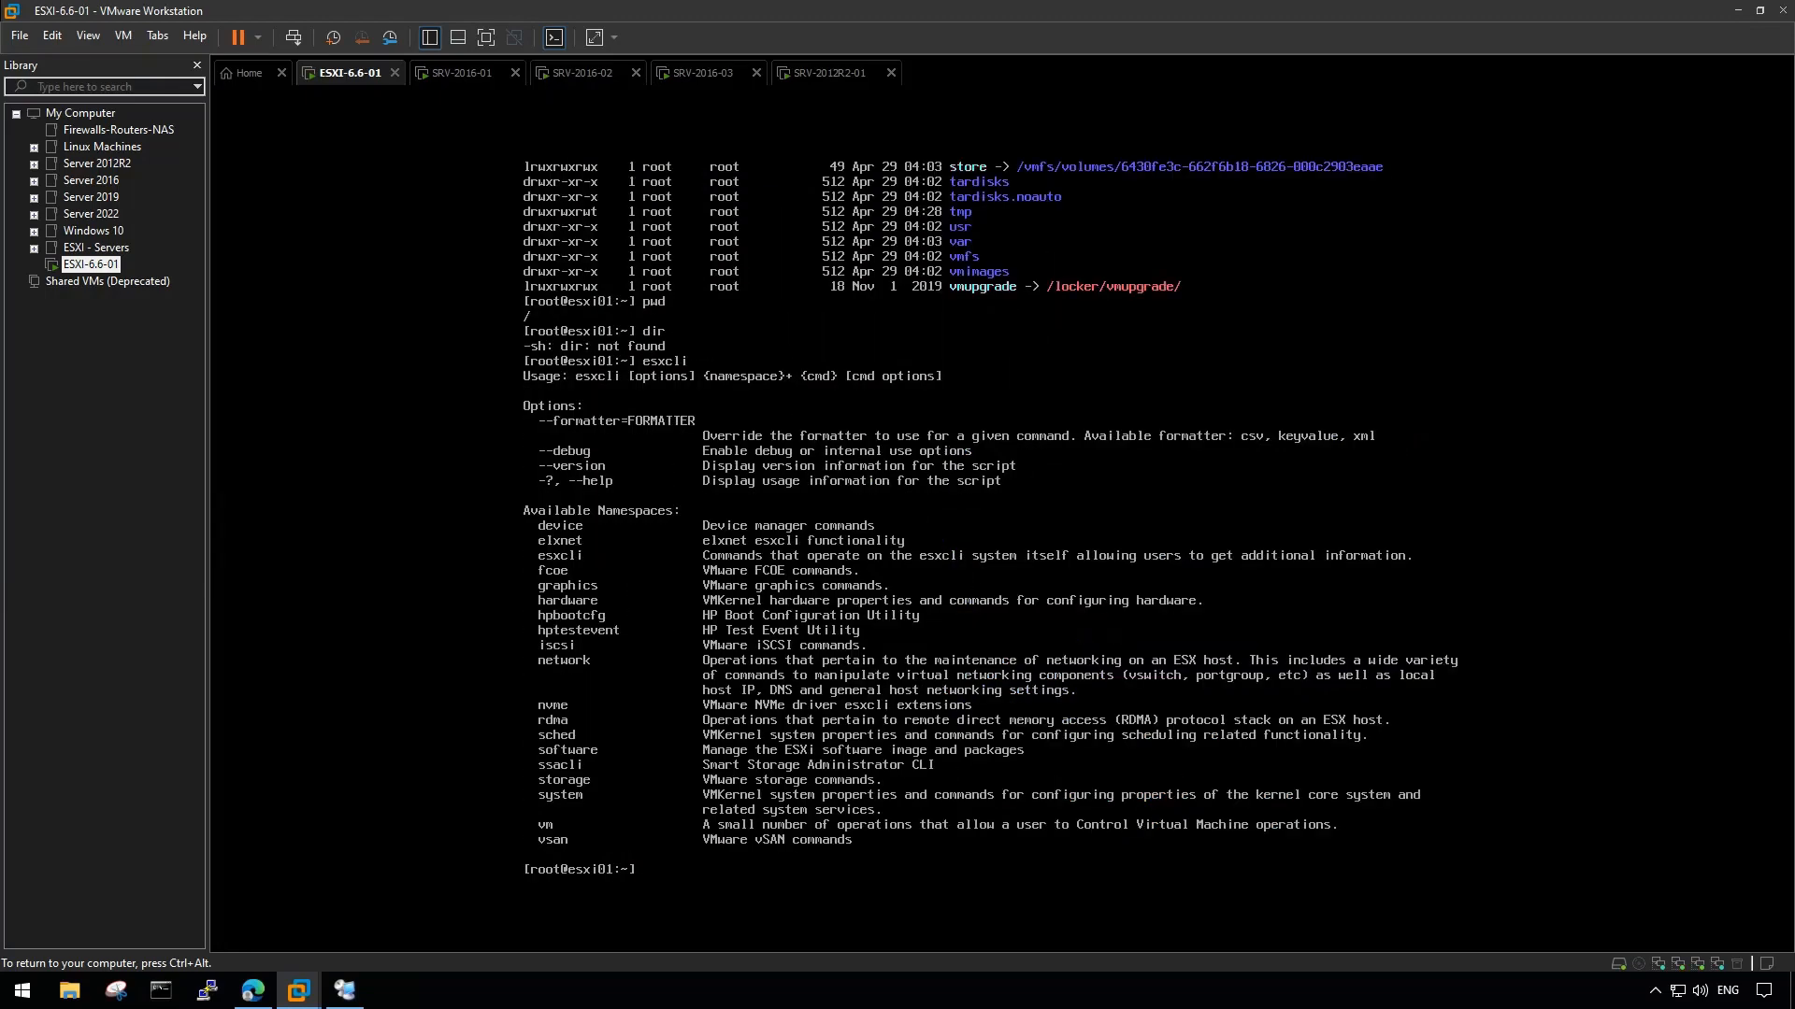
pyautogui.write('esxcli networ')
pyautogui.press('Return')
pyautogui.press('Up')
pyautogui.write('k')
pyautogui.press('Return')
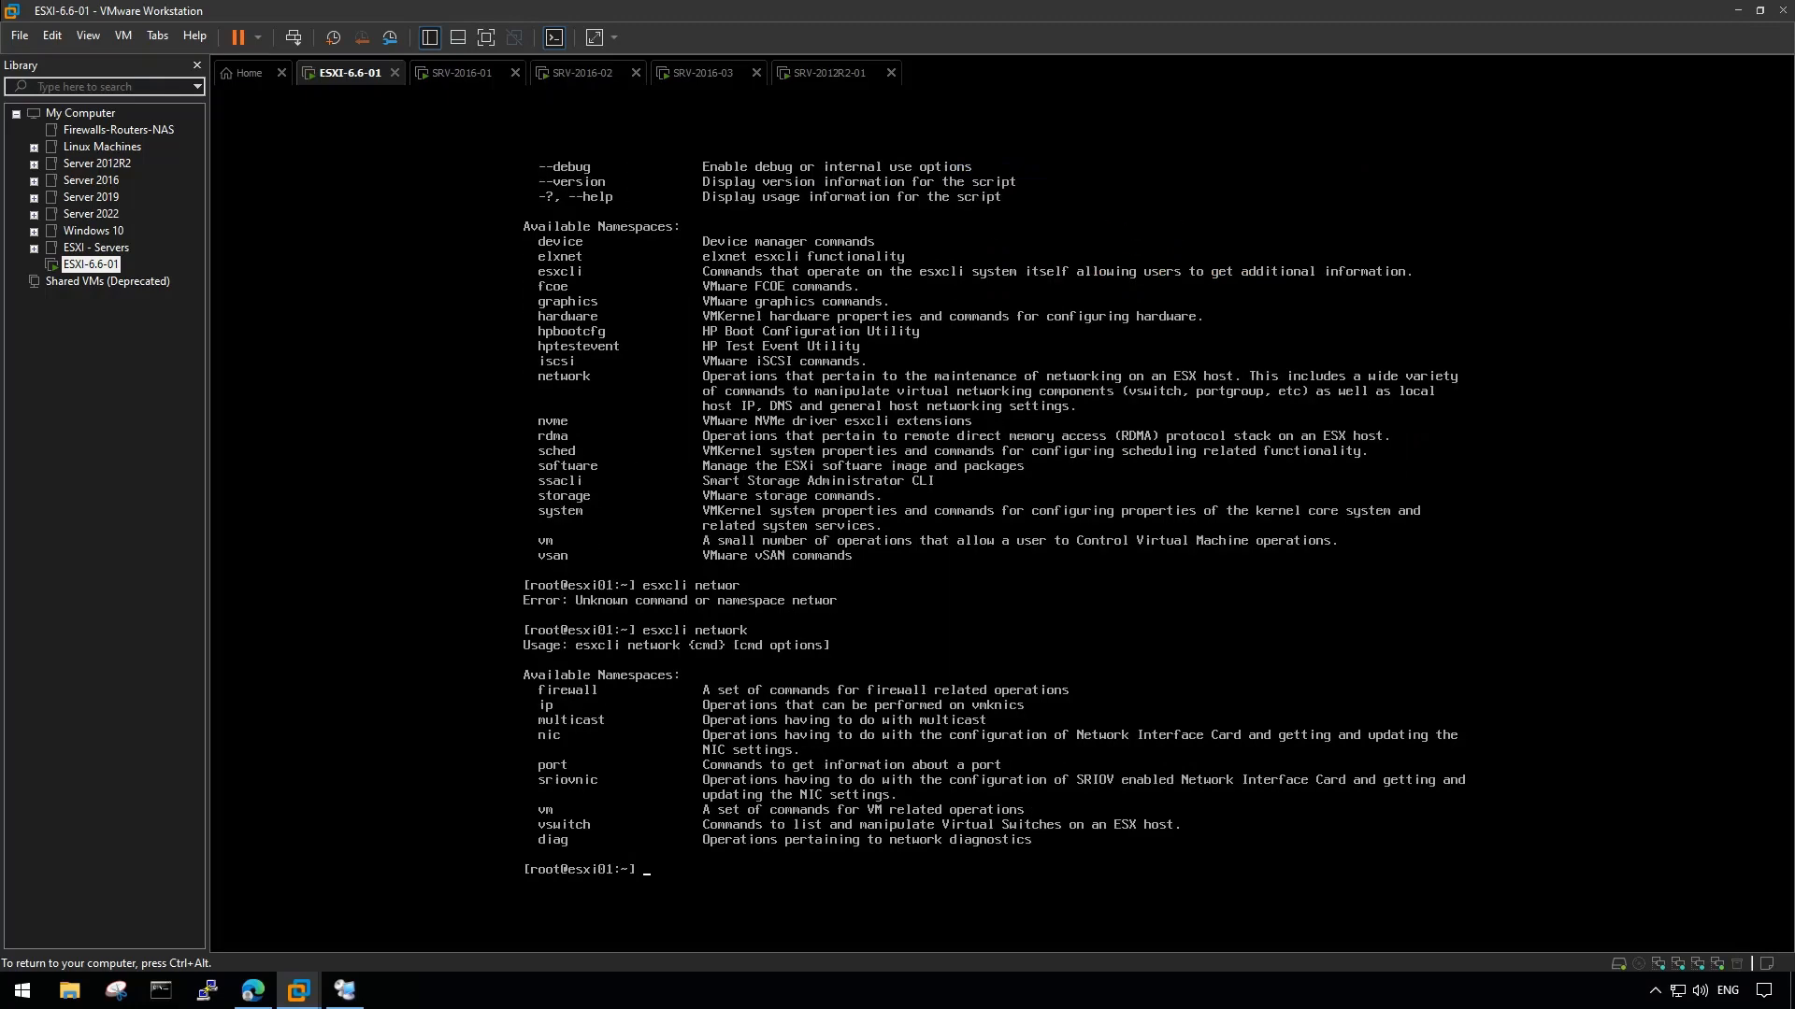
pyautogui.hotkey('alt', 'F2')
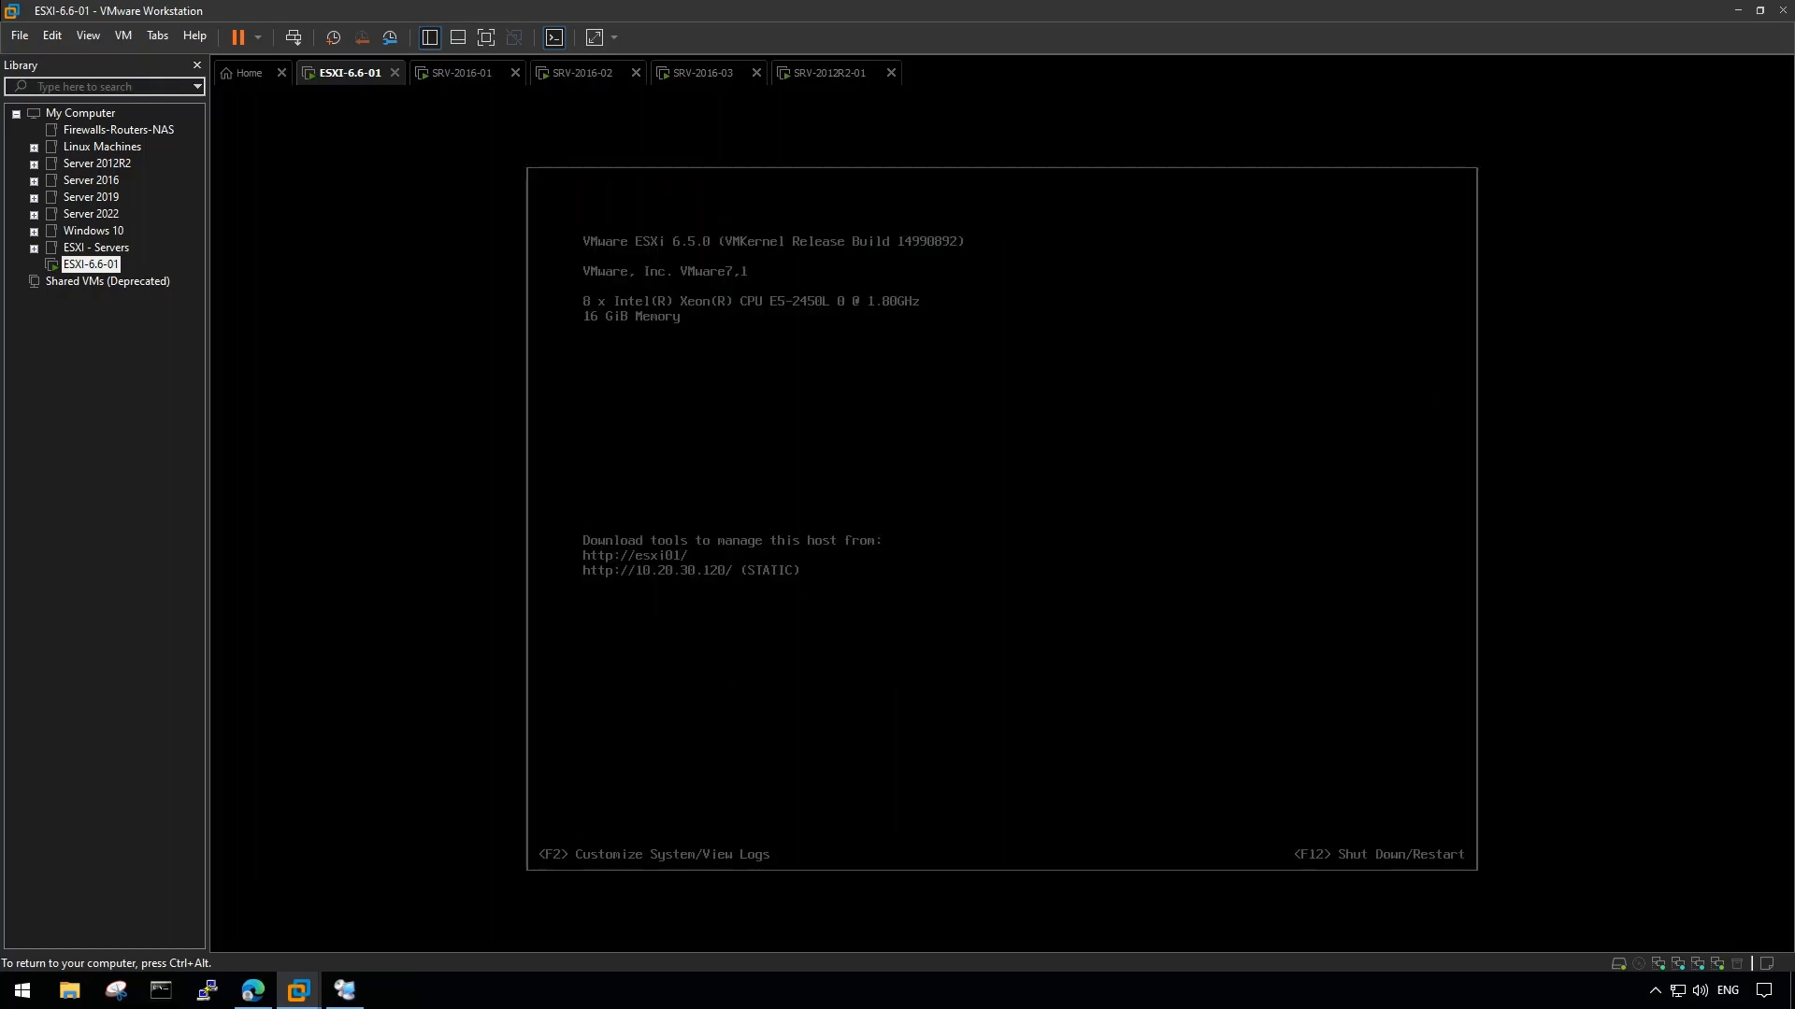
pyautogui.hotkey('ctrl', 'alt')
pyautogui.click(1736, 10)
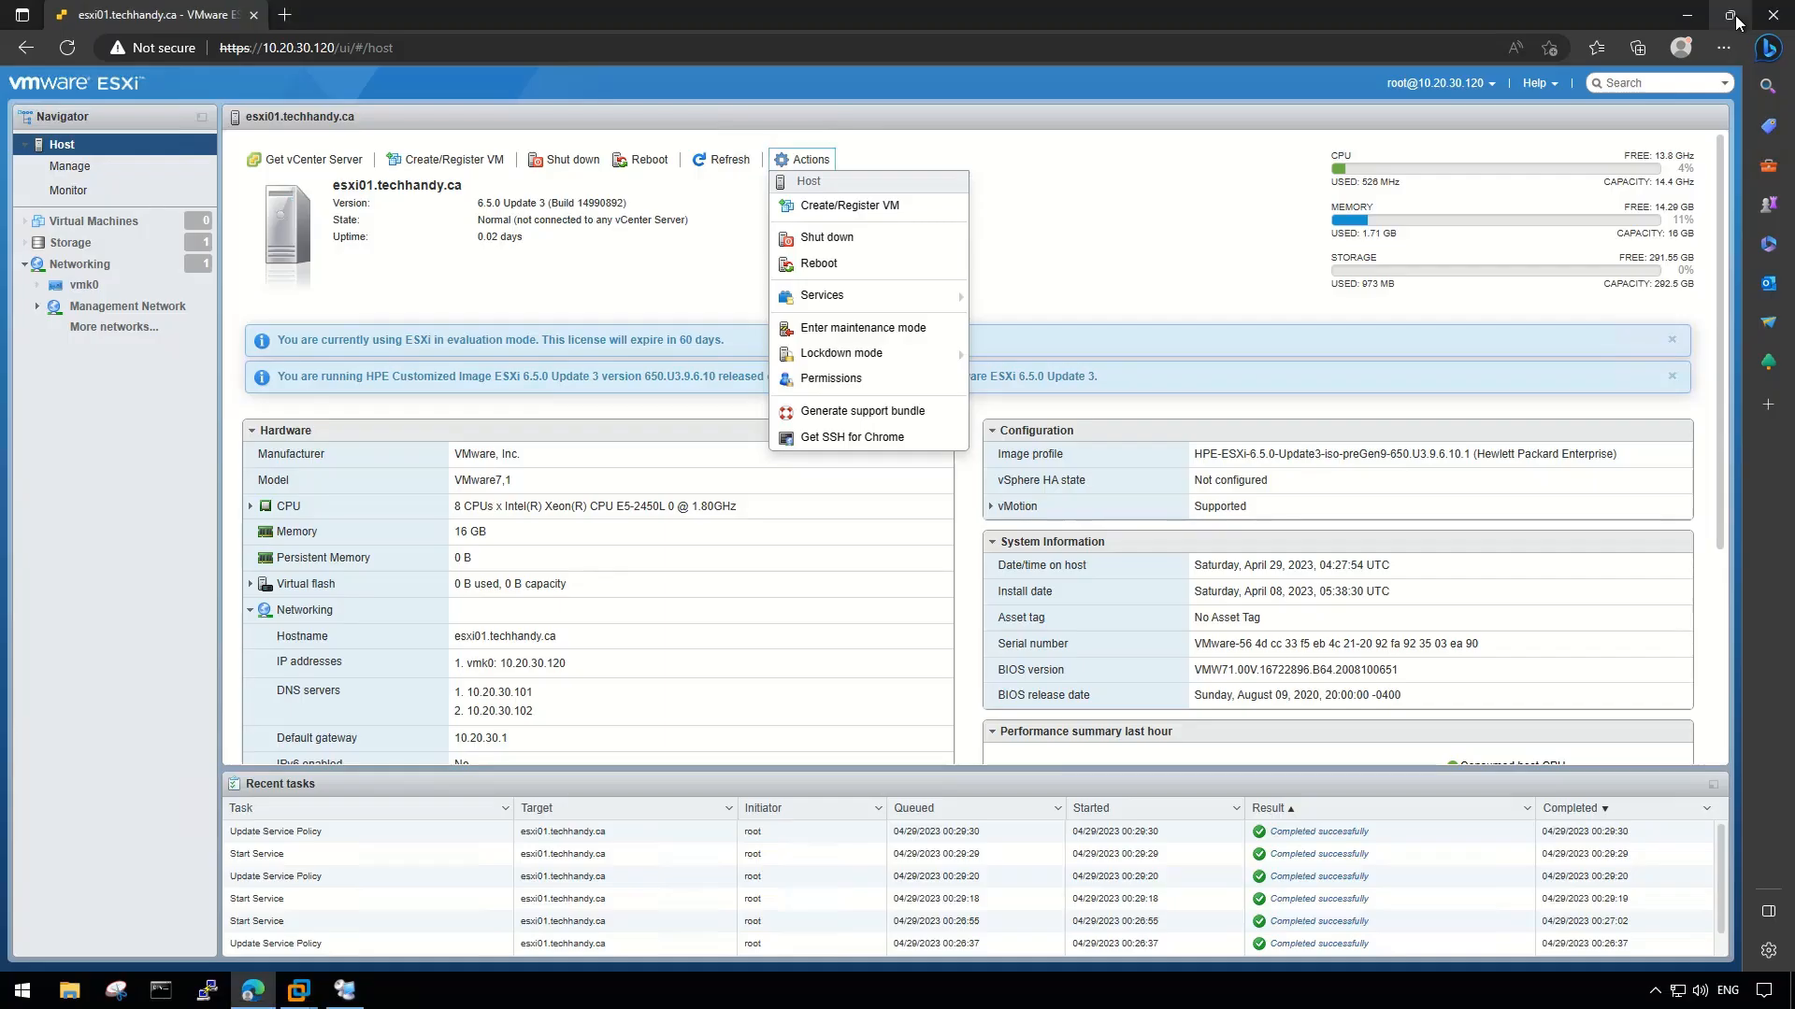
# - Open a PuTTY SSH session to 10.20.30.120, trust the host key, and log in as root
pyautogui.click(1686, 15)
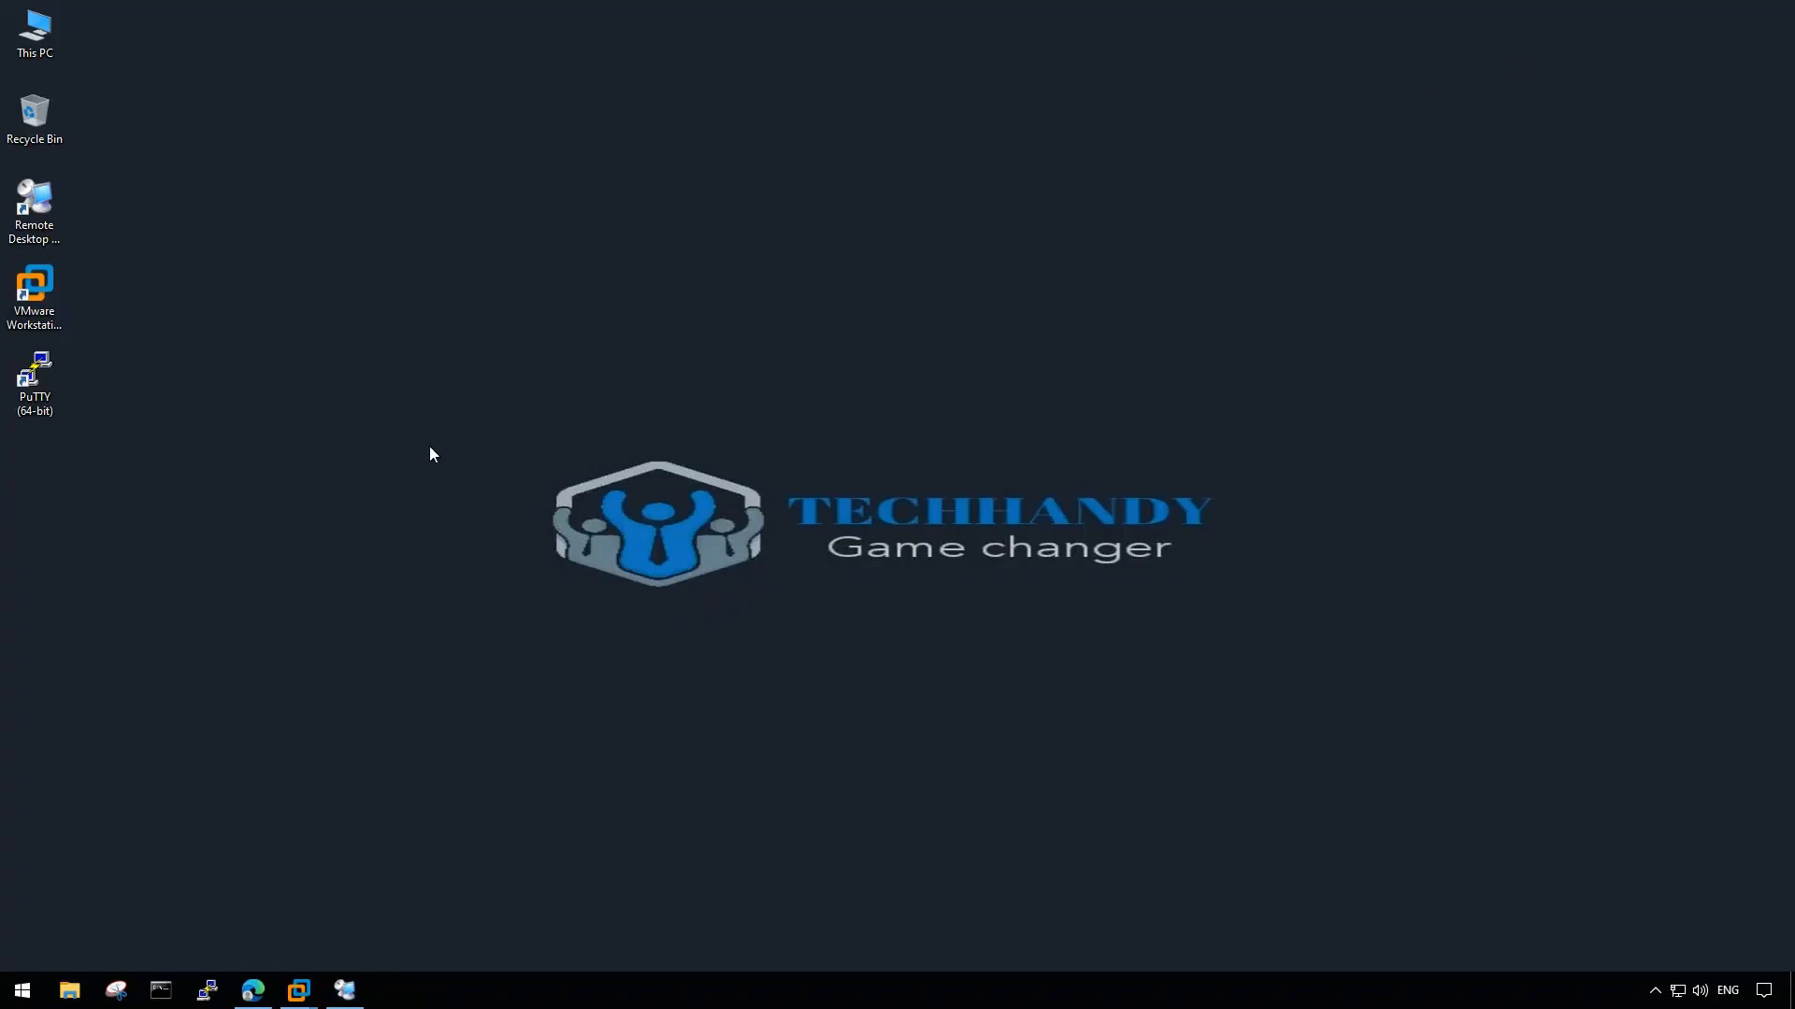
pyautogui.doubleClick(34, 379)
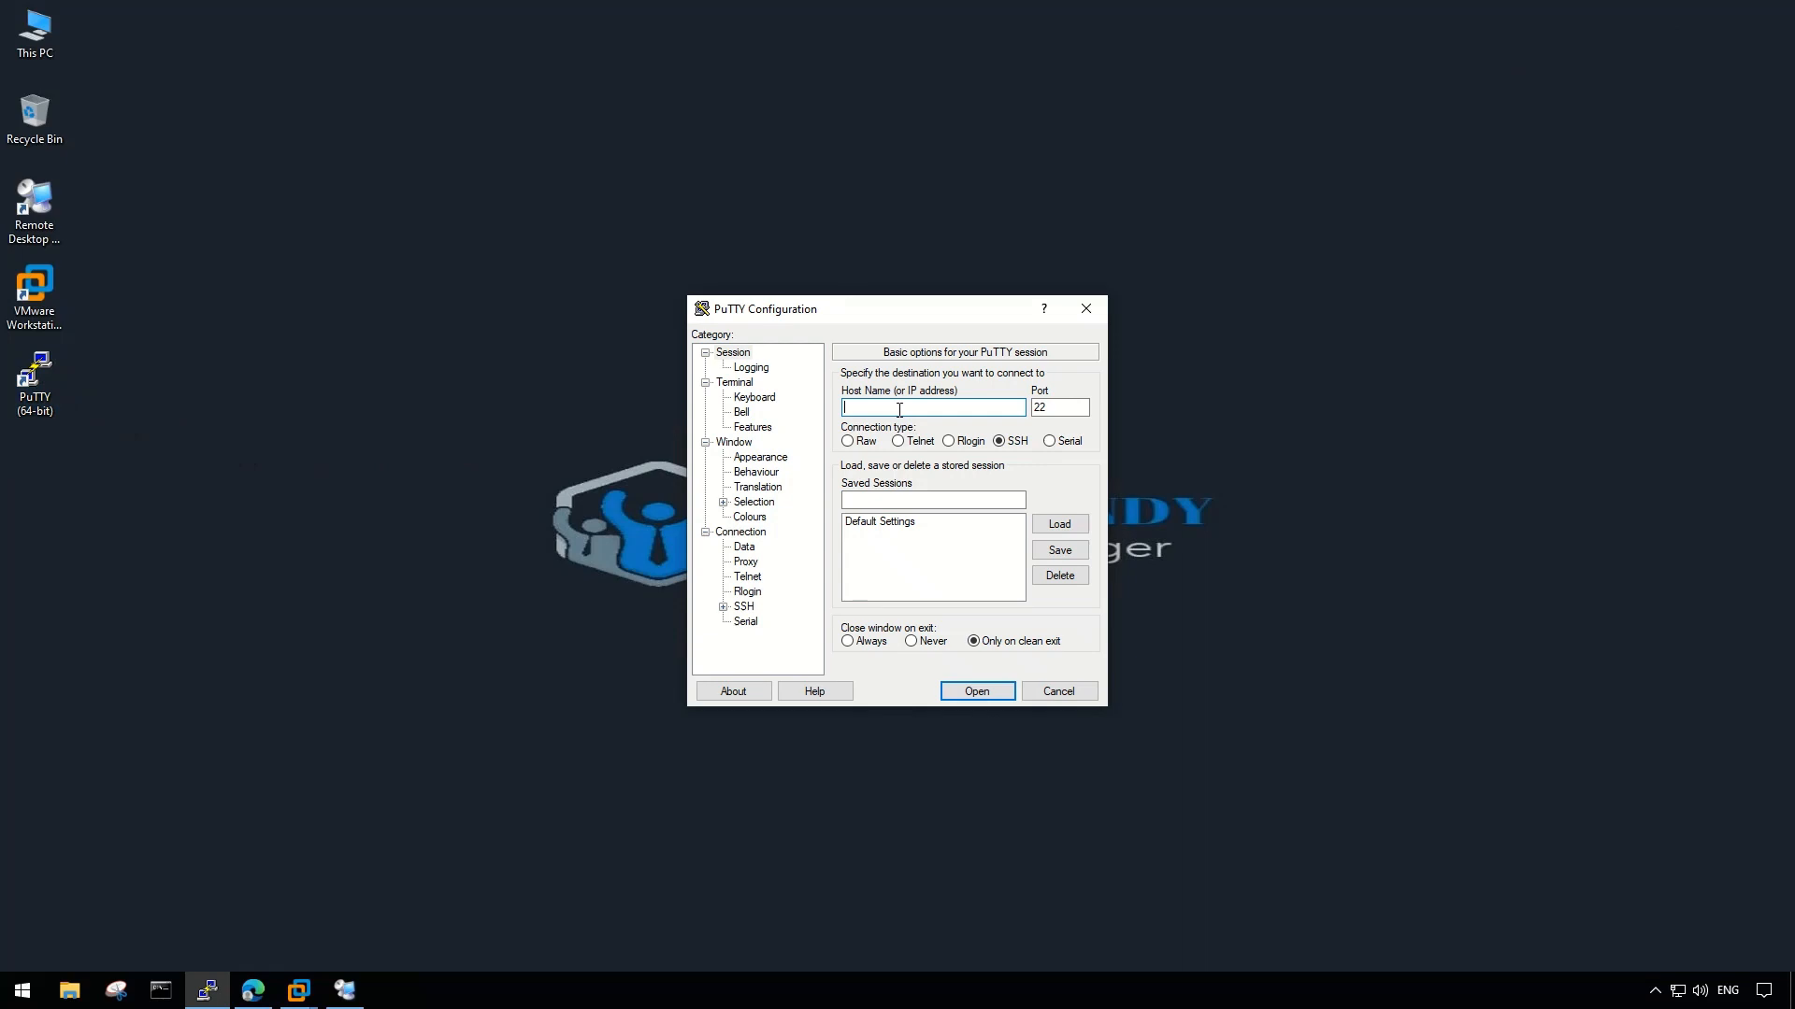
pyautogui.write('10.20.30.120')
pyautogui.click(972, 690)
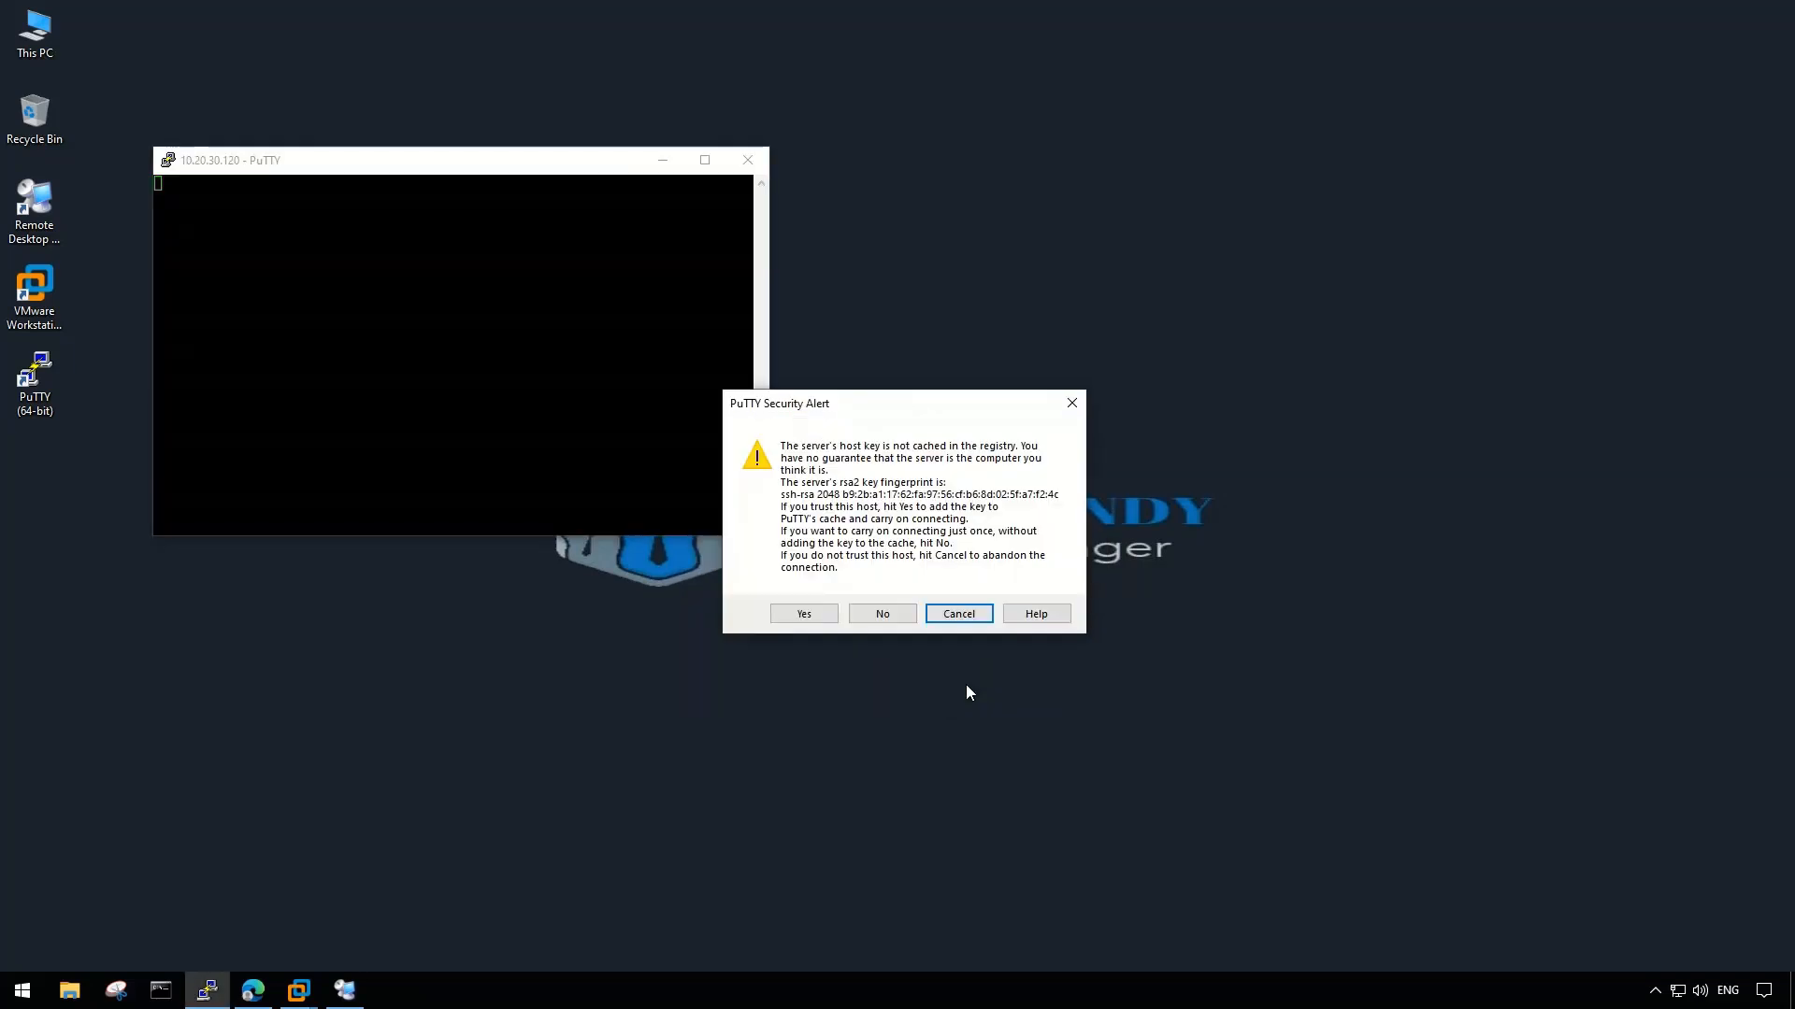
pyautogui.click(804, 614)
pyautogui.write('root')
pyautogui.press('Return')
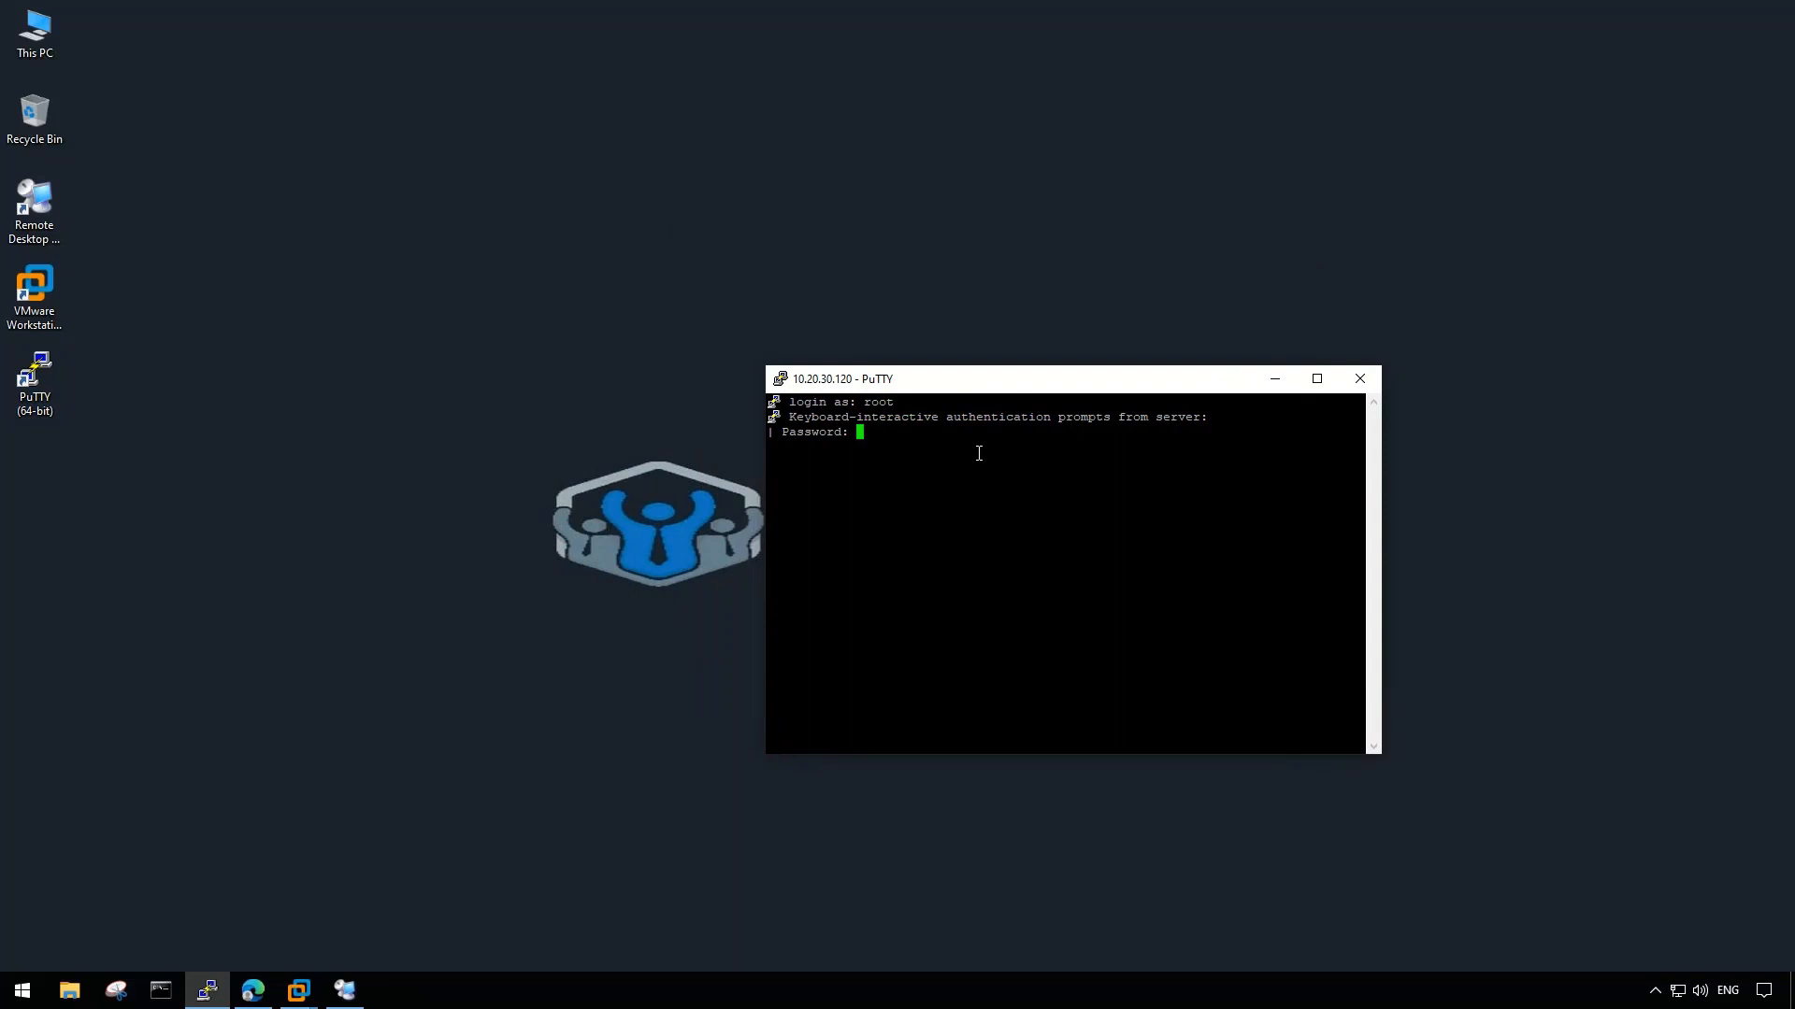
pyautogui.press('Return')
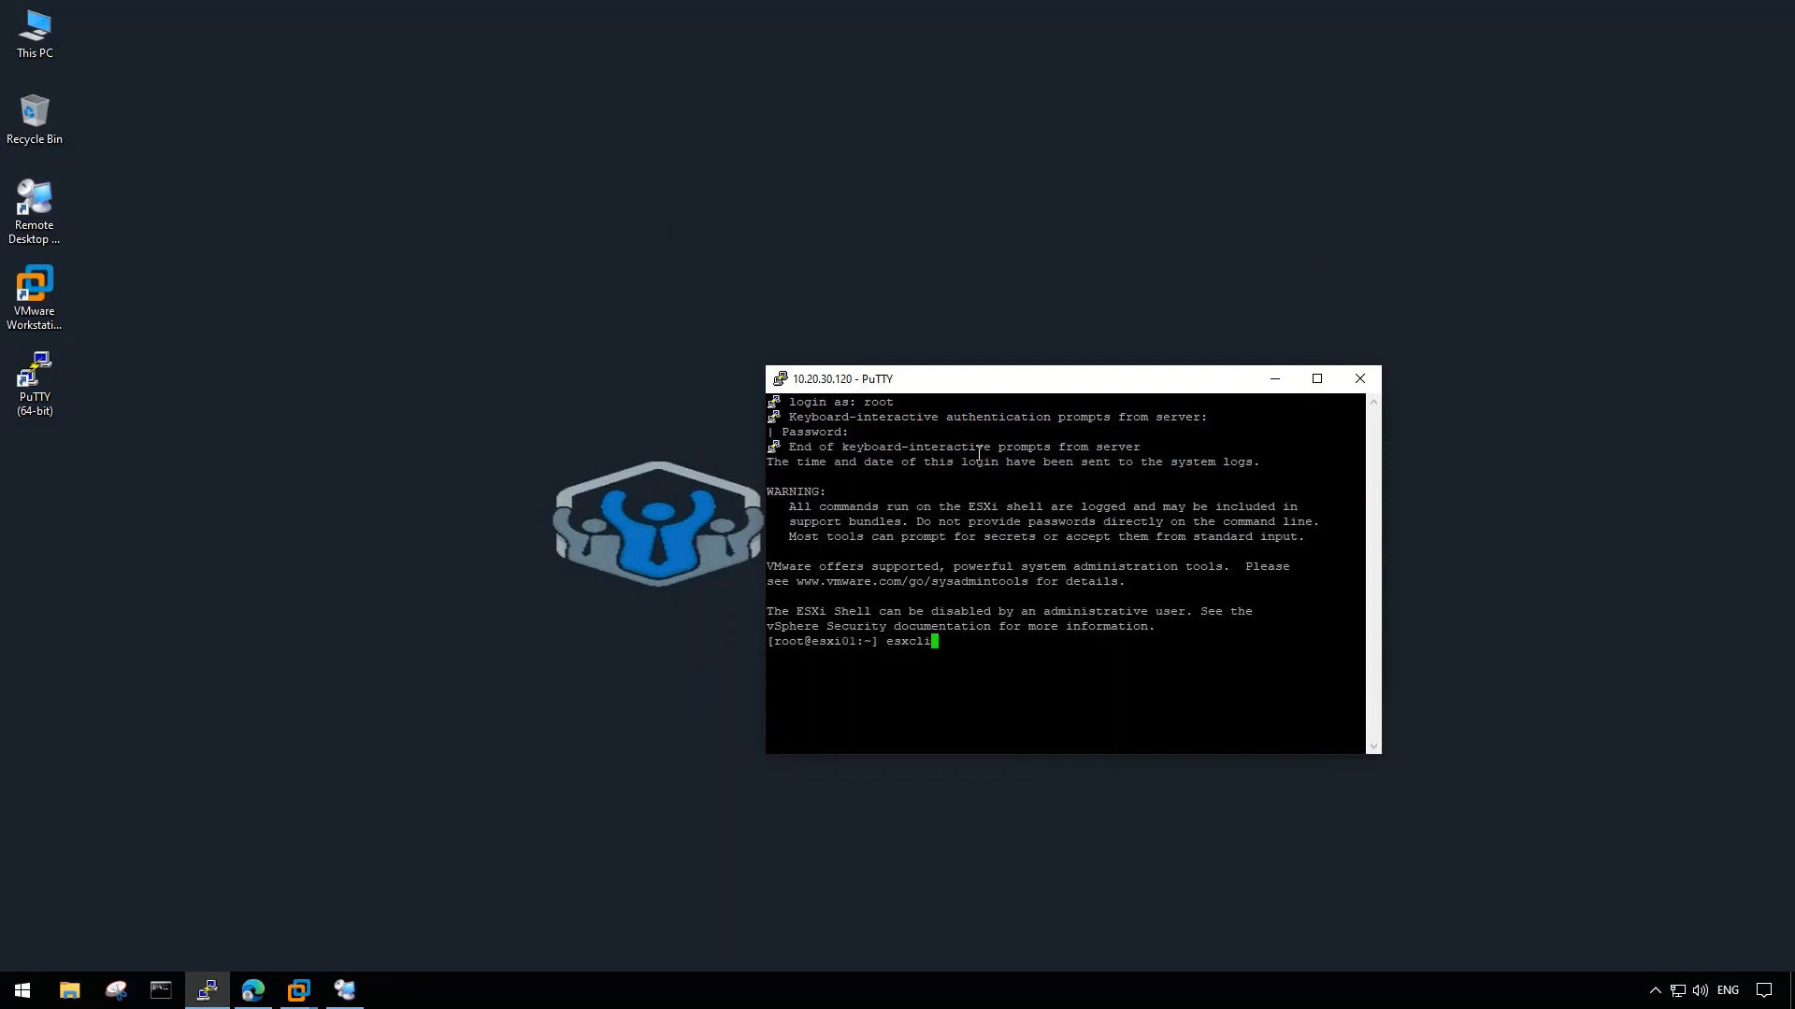
# - Run esxcli and ls in the SSH session, then exit
pyautogui.write('esxcli')
pyautogui.press('Return')
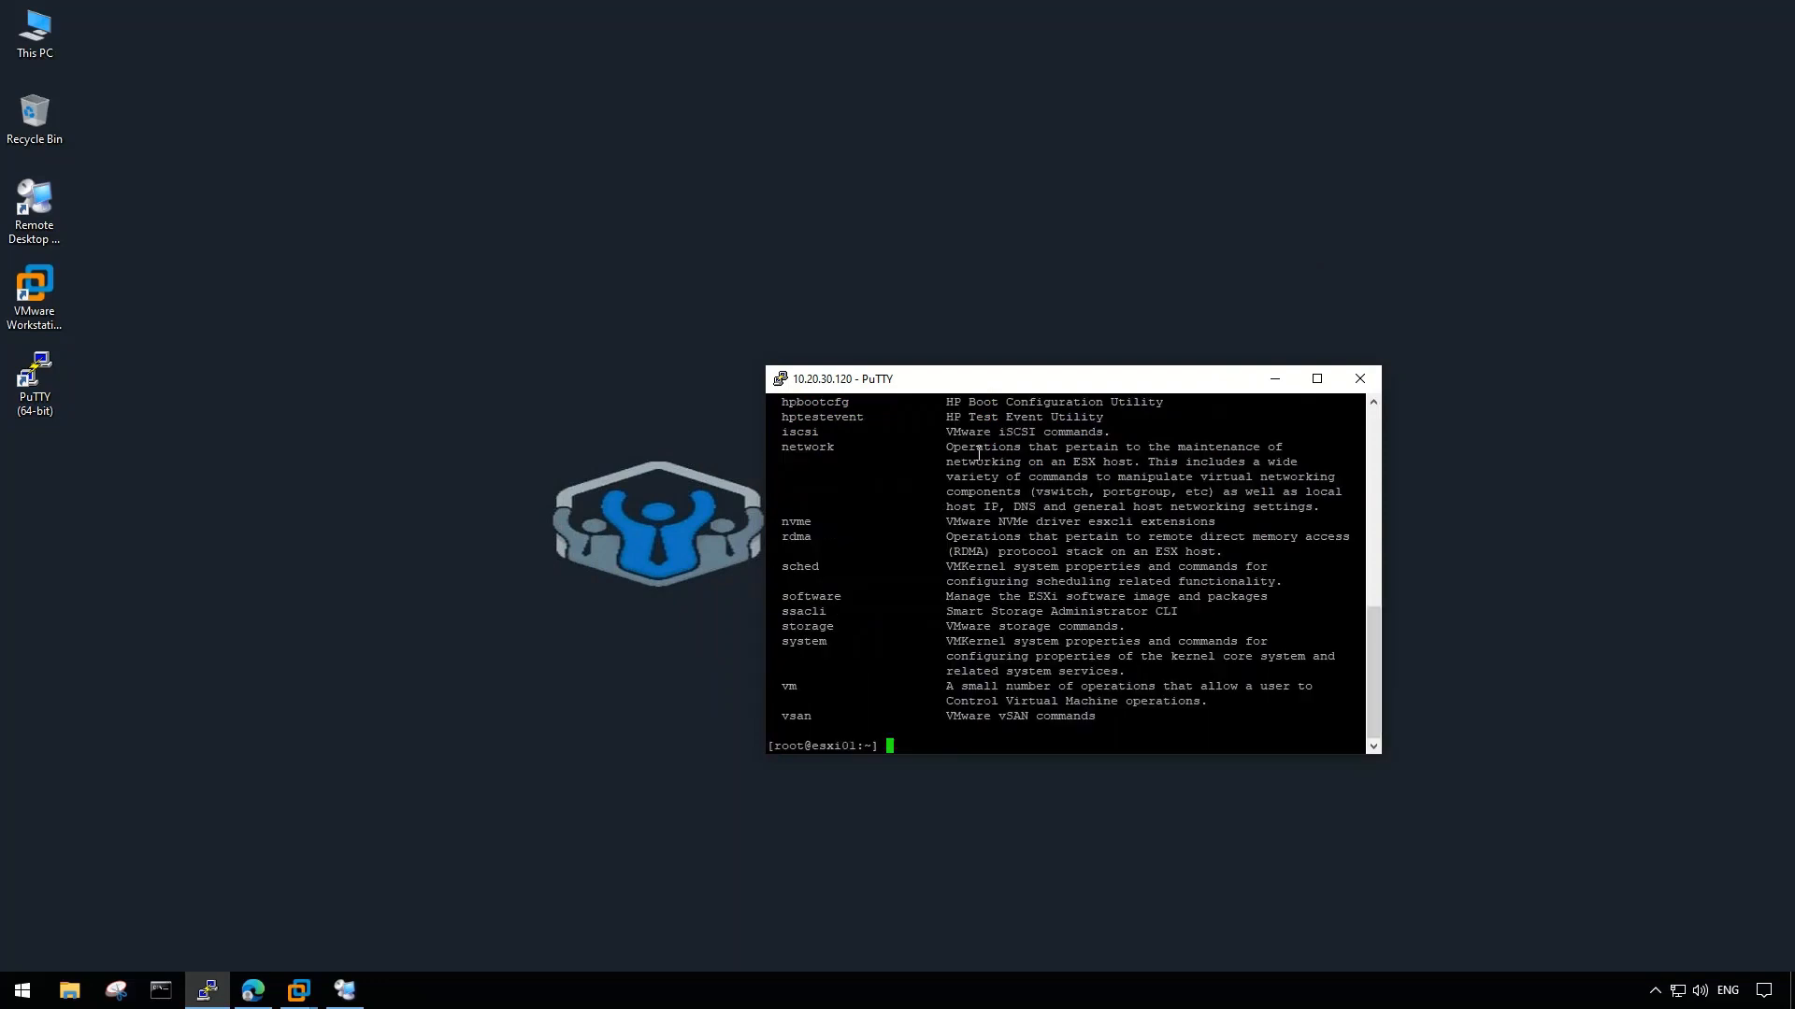
pyautogui.write('ls')
pyautogui.press('Return')
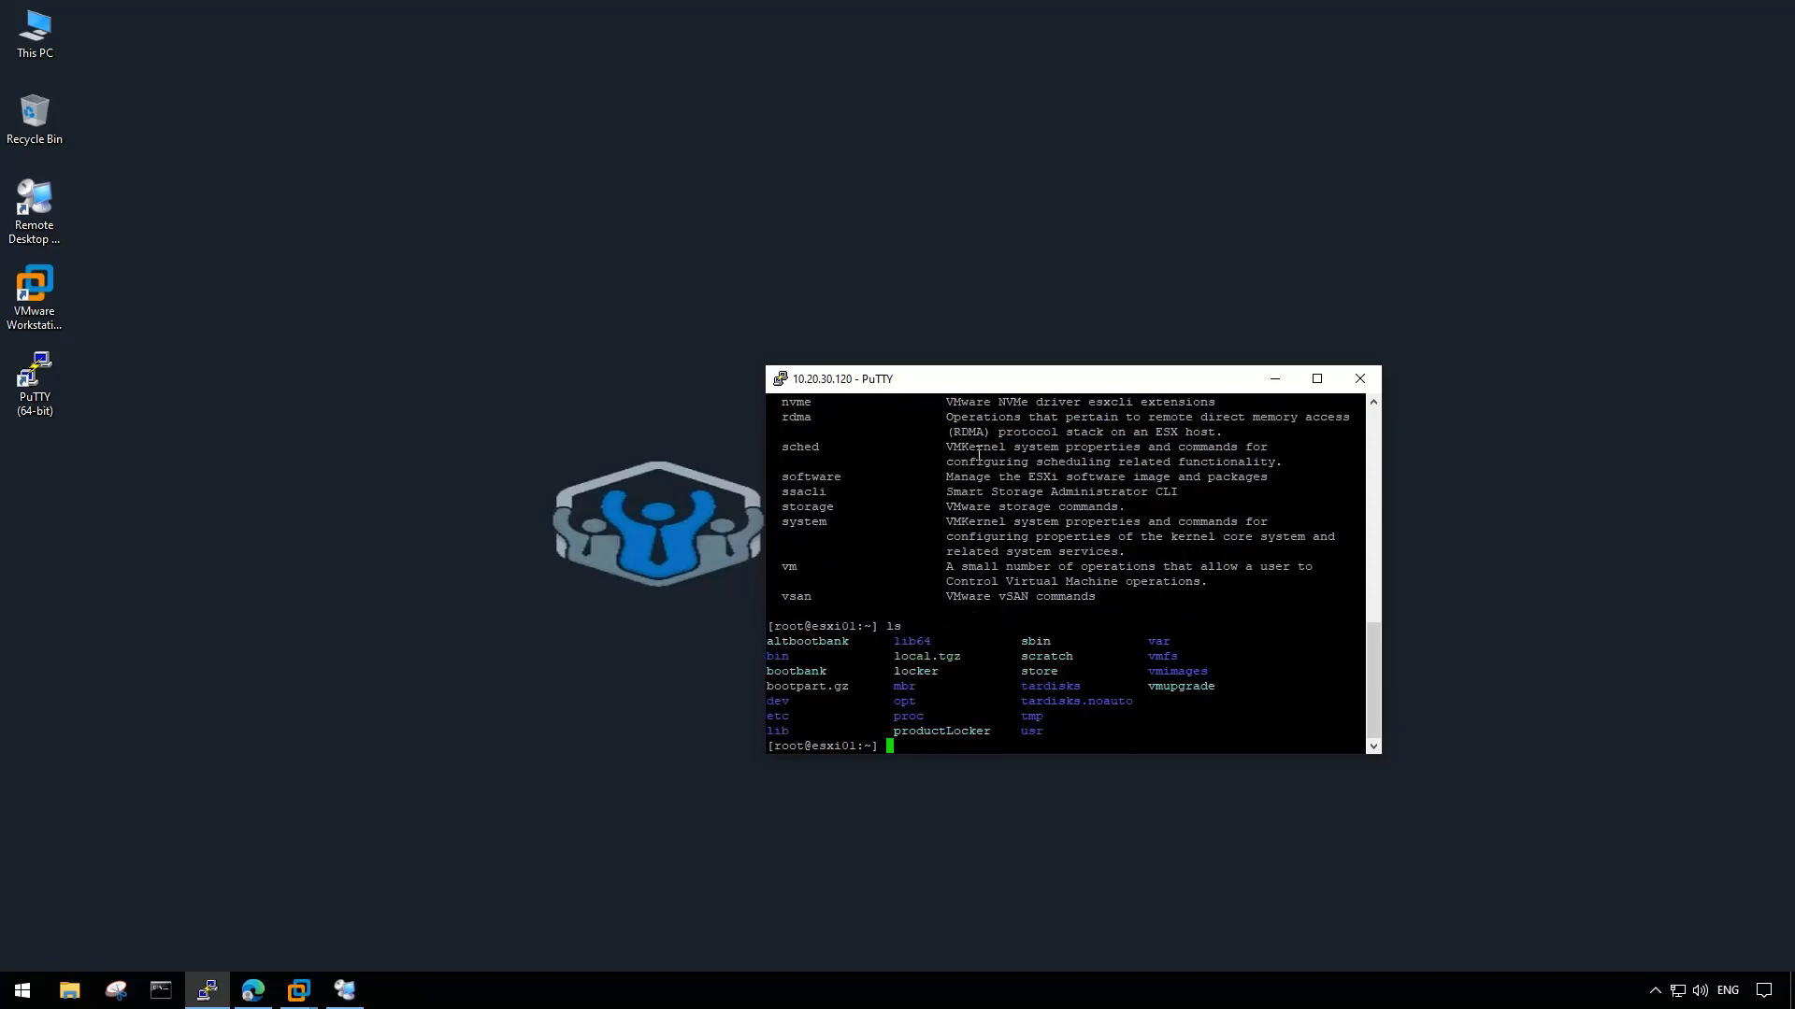
pyautogui.write('exit')
pyautogui.press('Return')
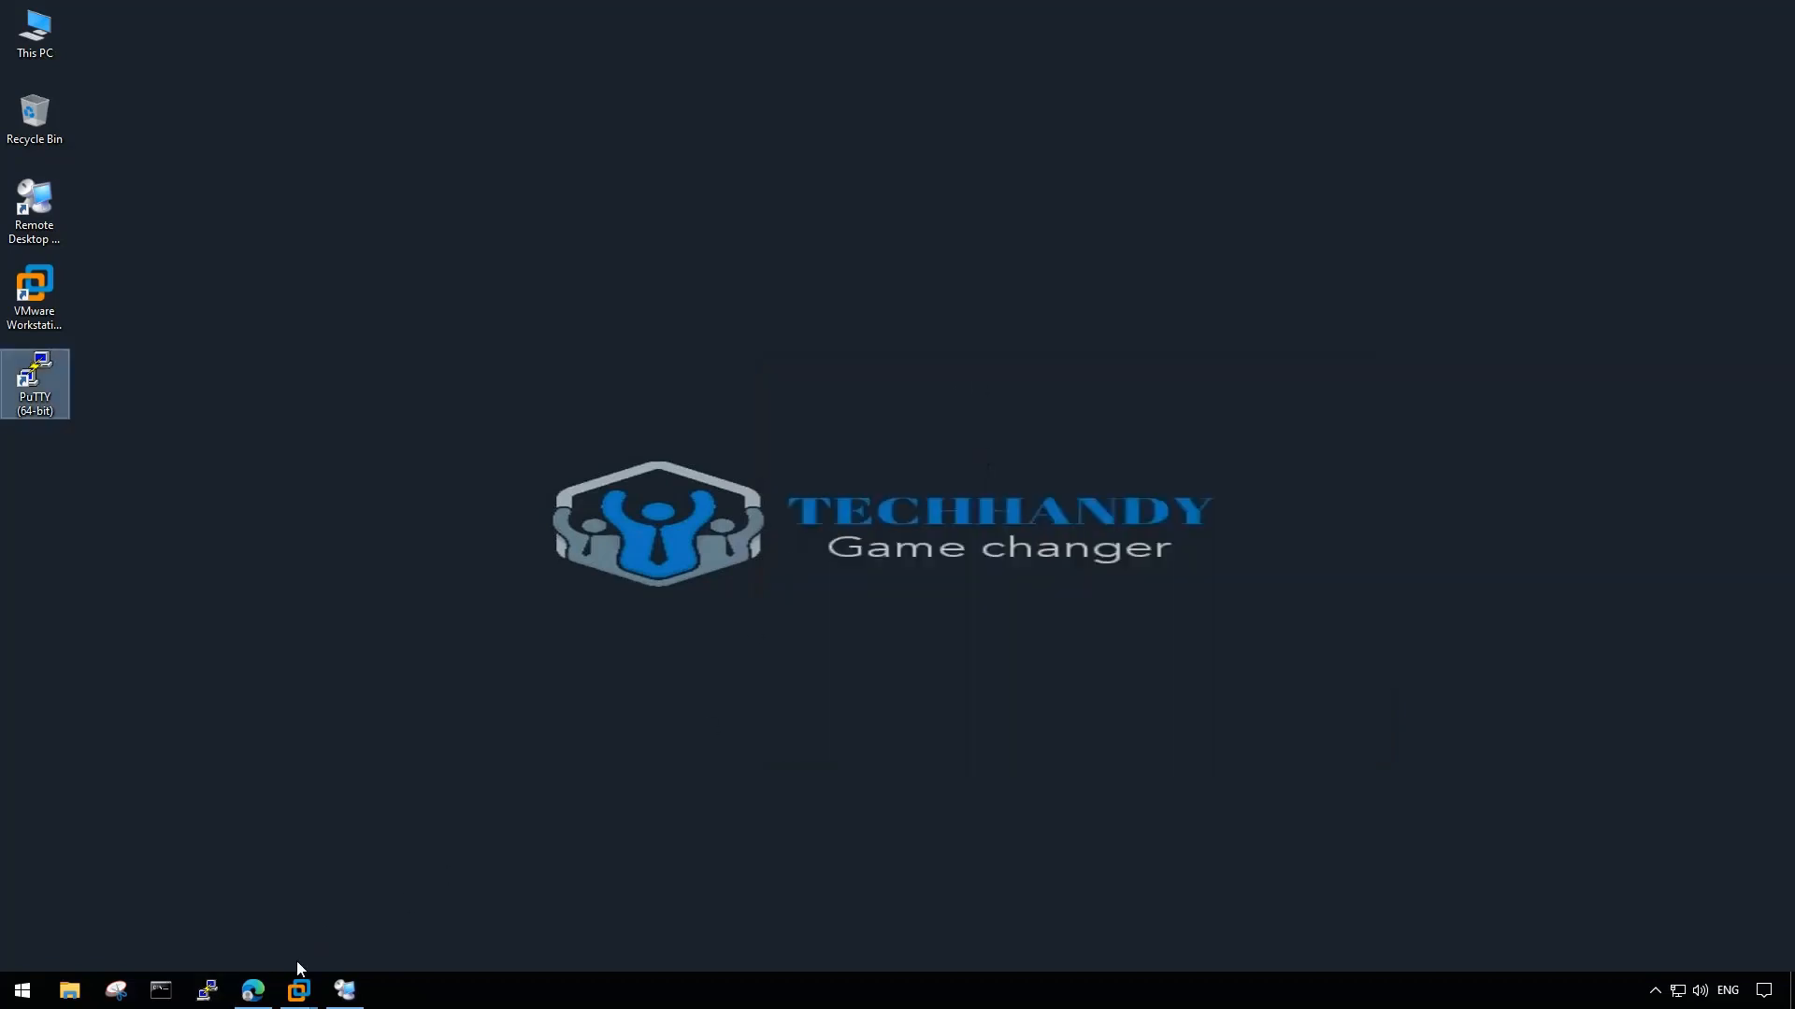
# - Refresh Manage > Services to confirm TSM and TSM-SSH are running, then glance at host Actions
pyautogui.click(252, 990)
pyautogui.click(71, 165)
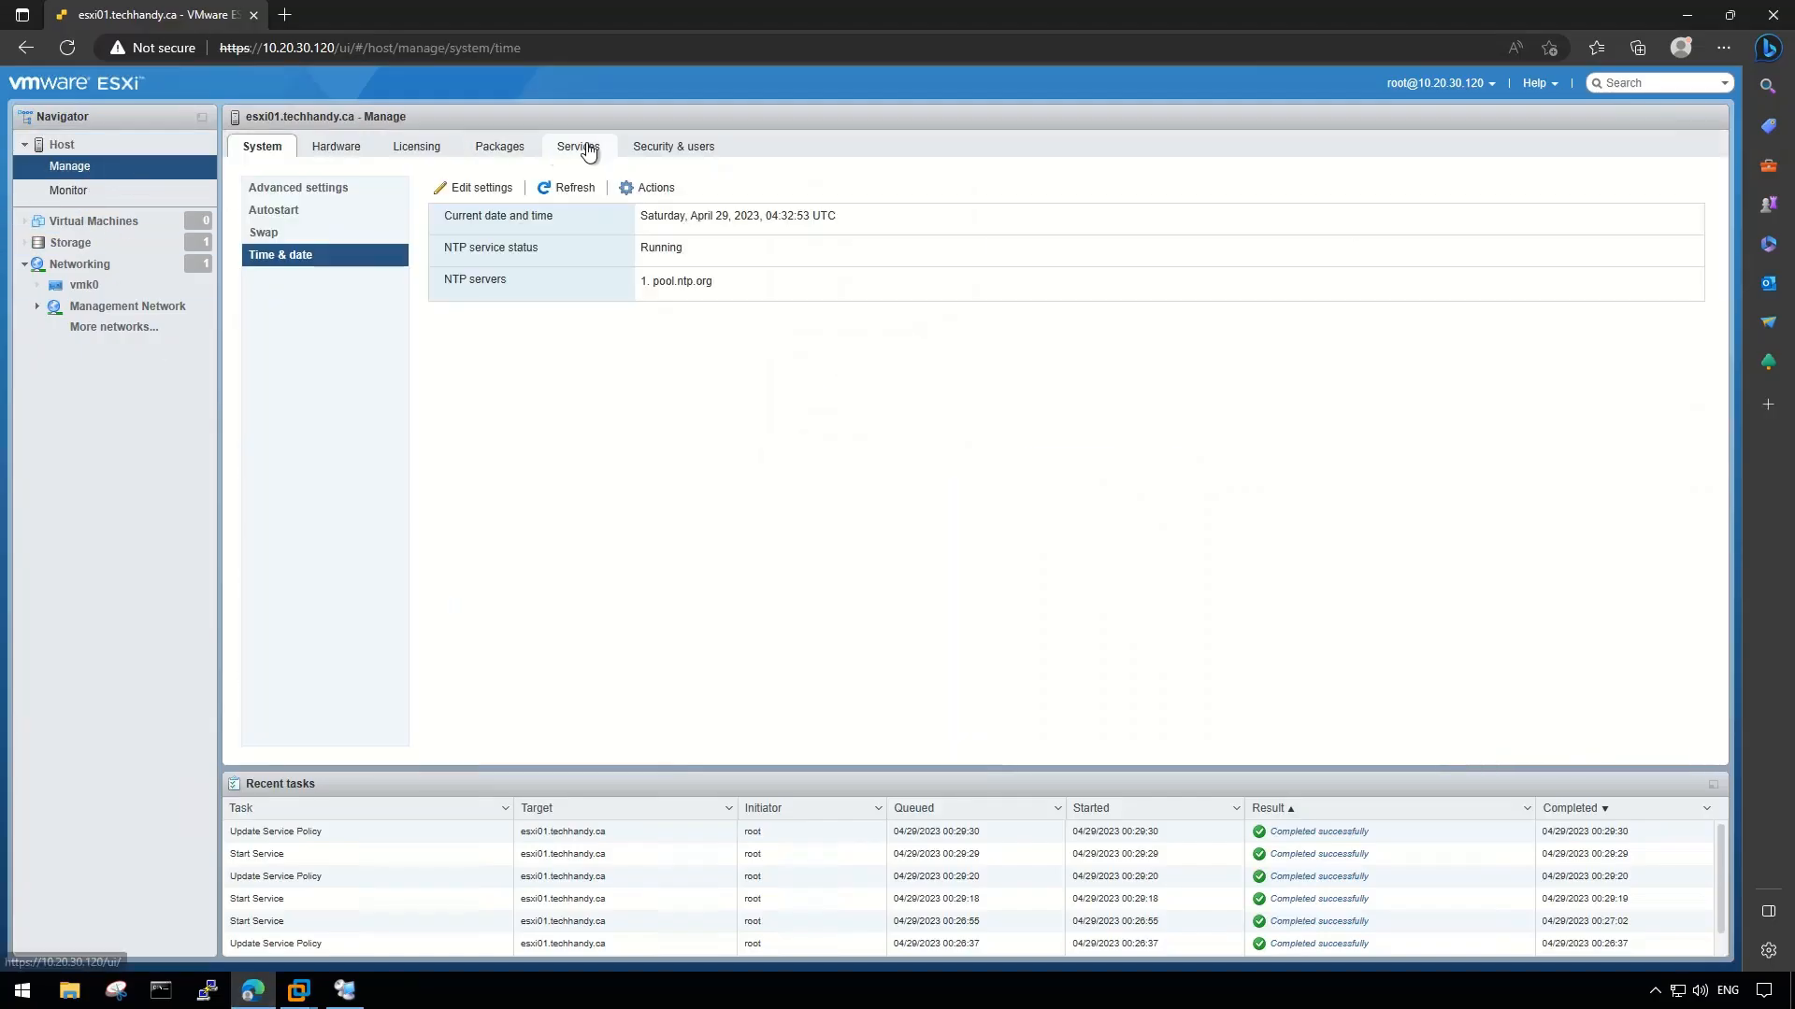
pyautogui.click(589, 151)
pyautogui.click(443, 180)
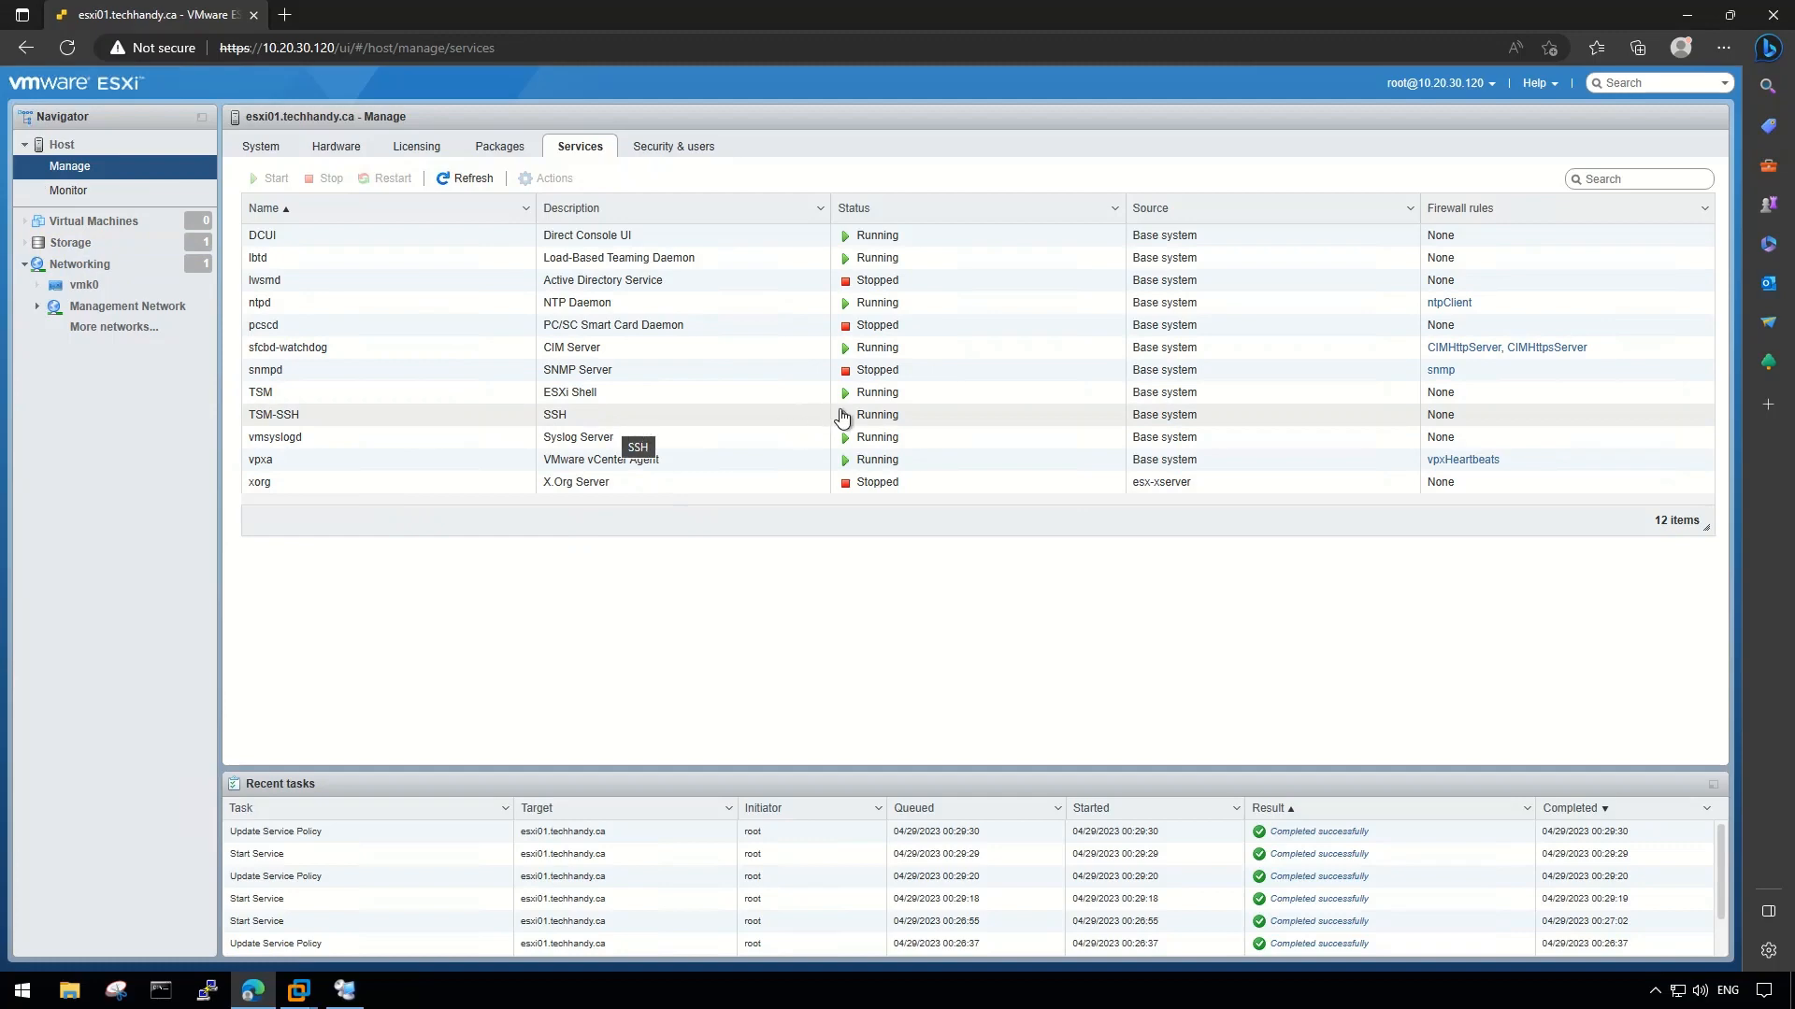
pyautogui.click(110, 154)
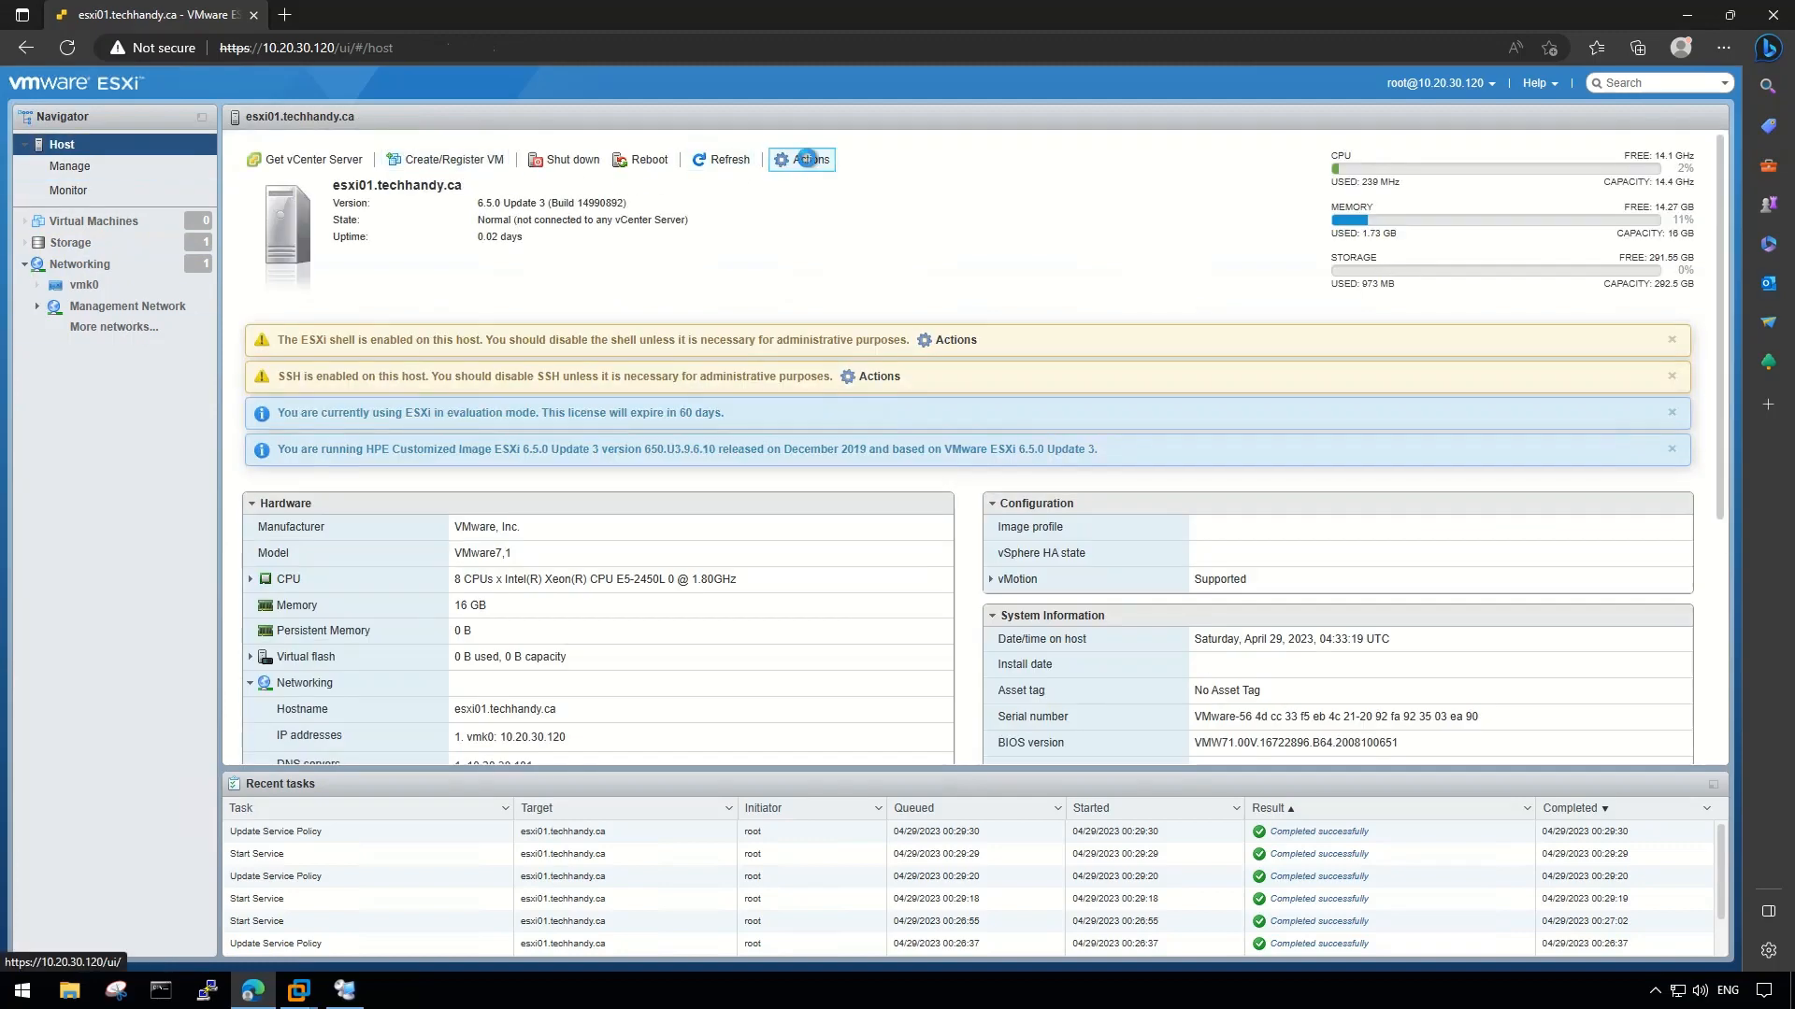
pyautogui.click(803, 159)
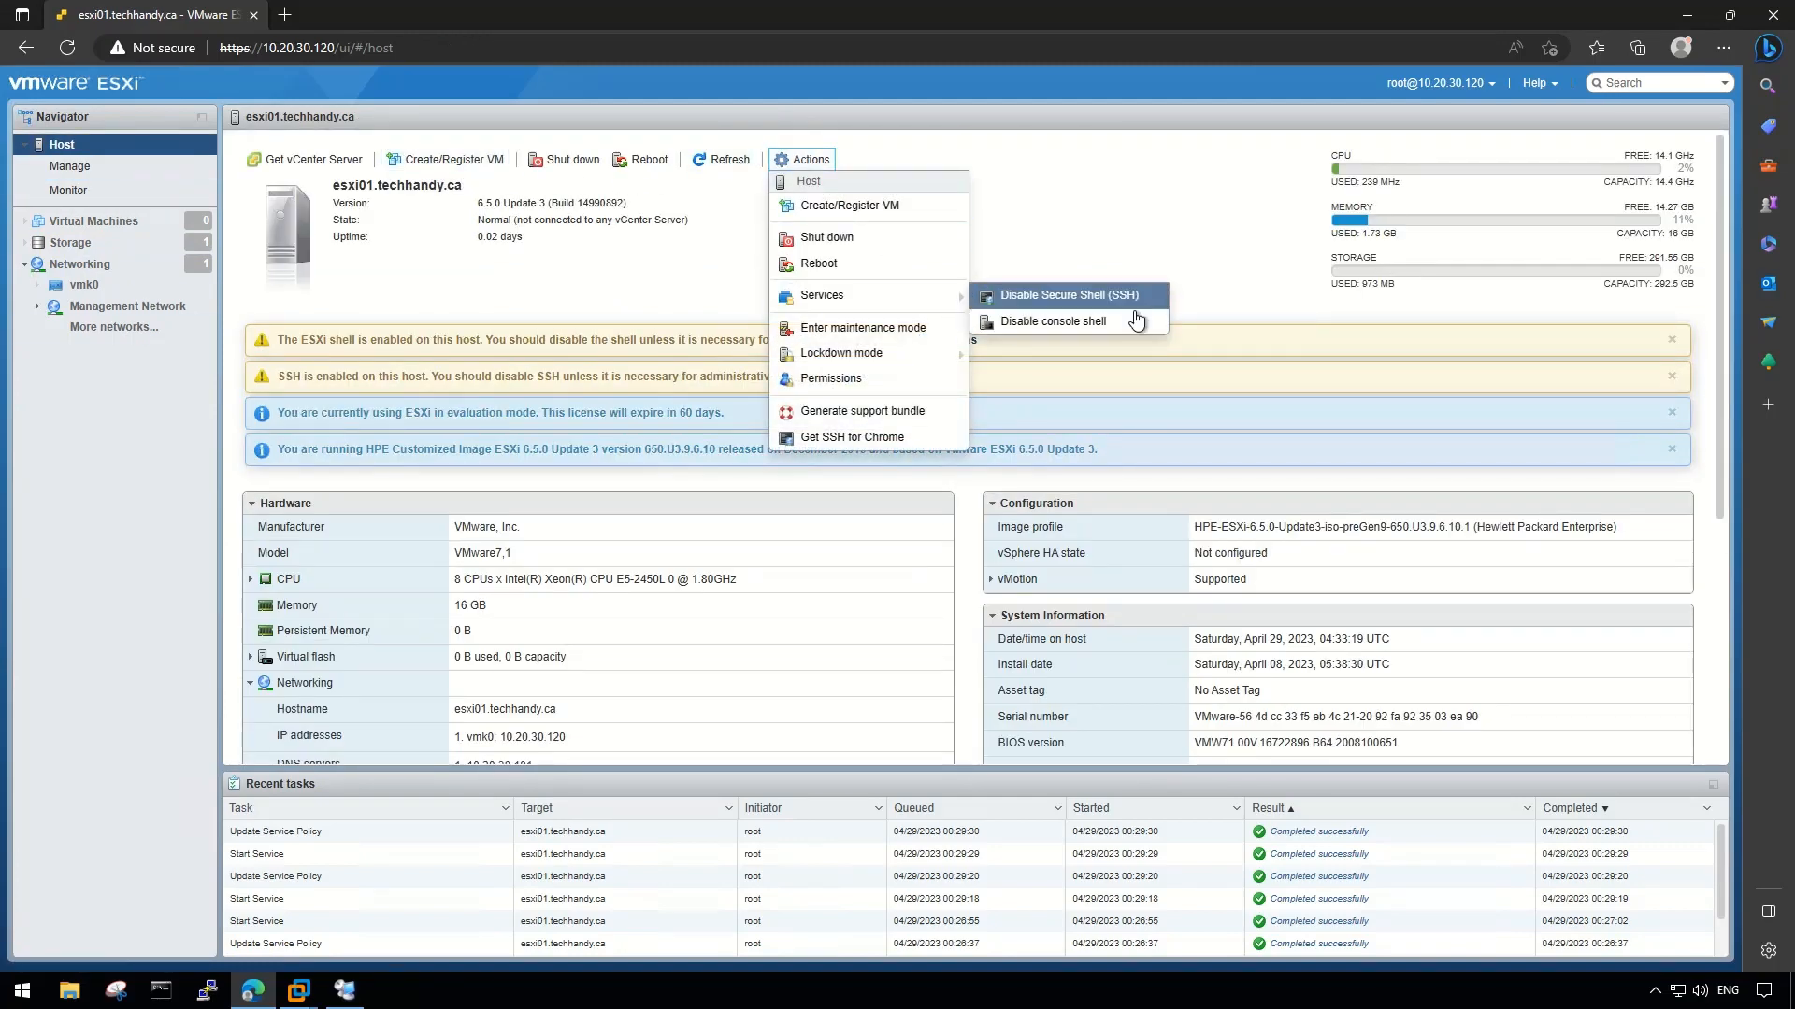
pyautogui.click(463, 359)
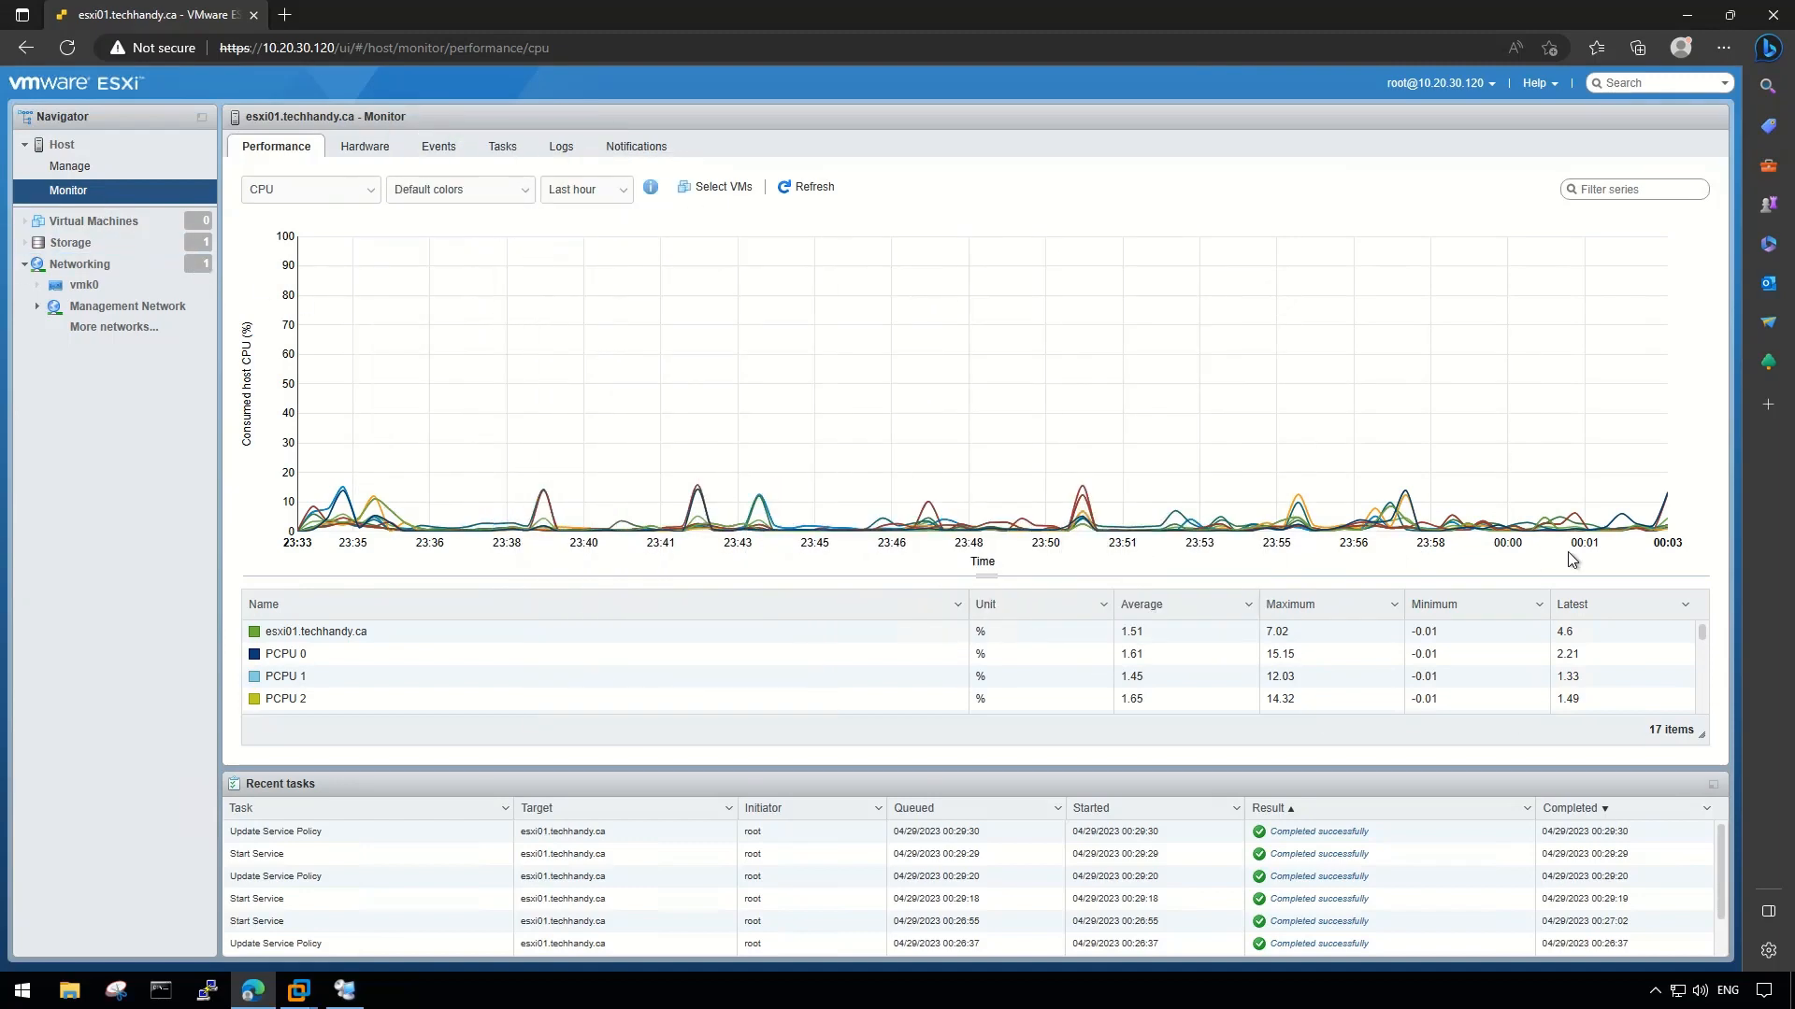
# - Switch the performance chart through Memory, Network and Disk, then back to CPU
pyautogui.click(369, 190)
pyautogui.click(346, 226)
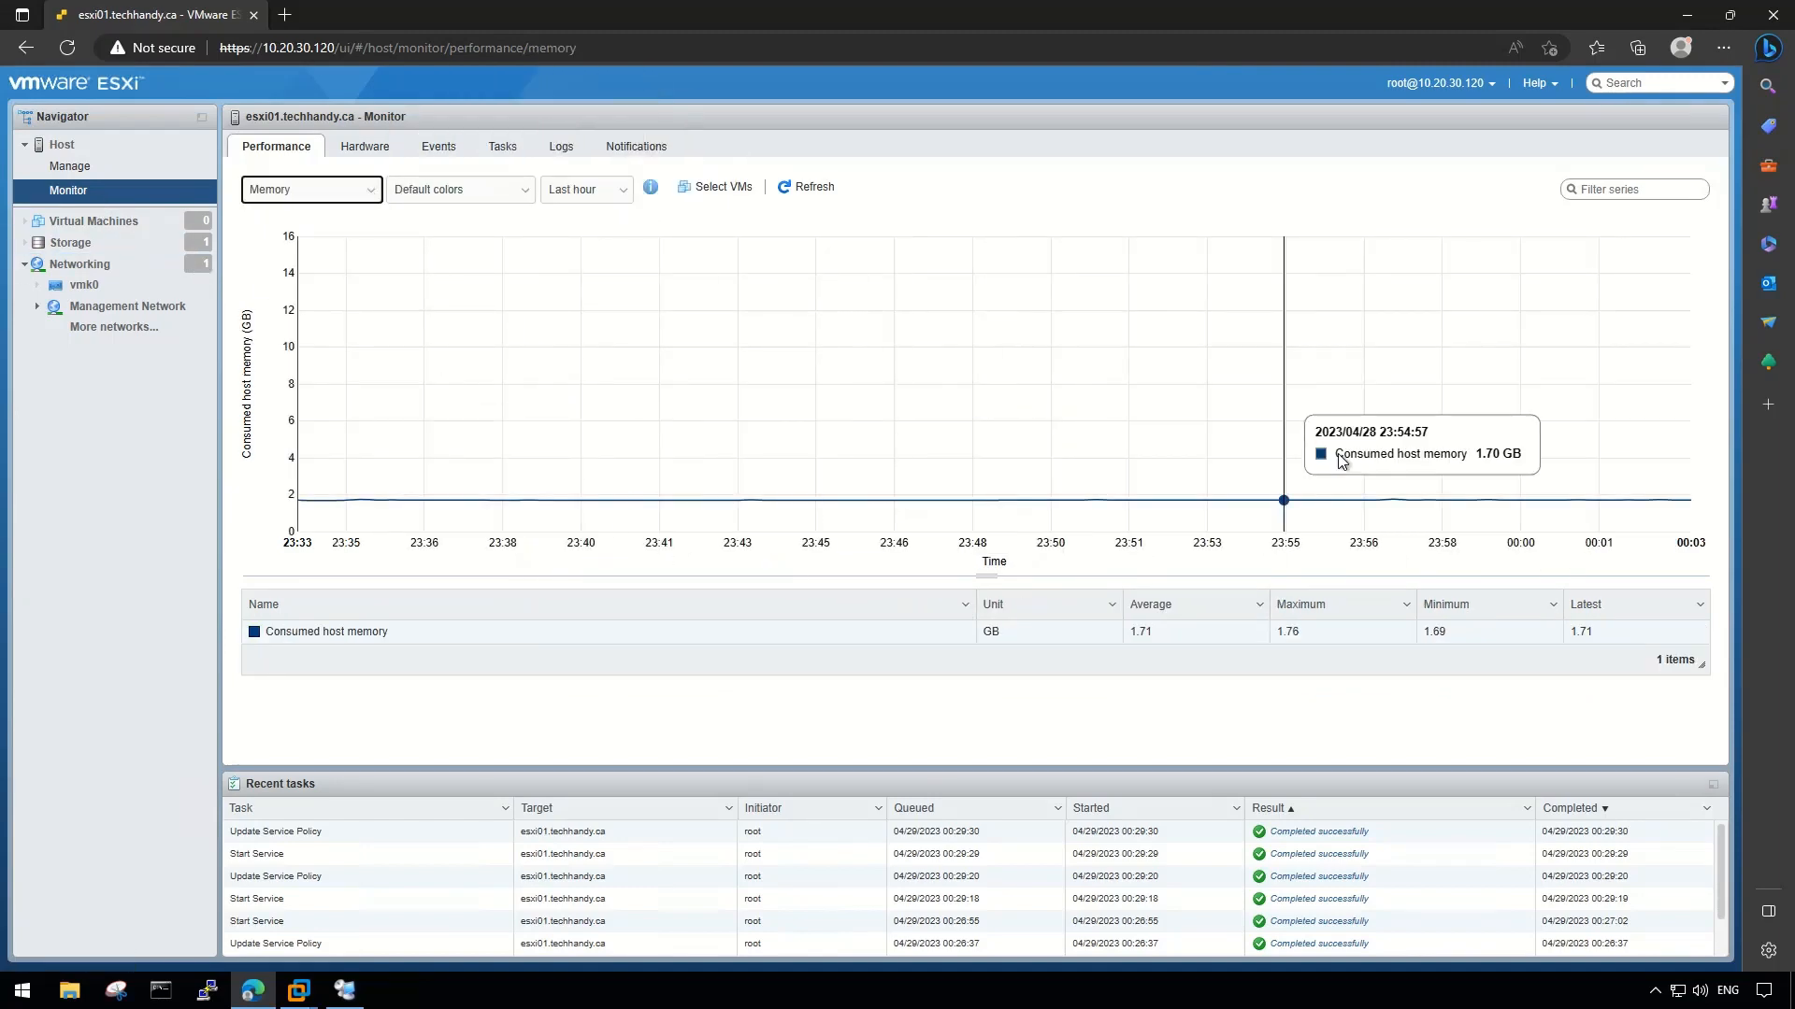
pyautogui.click(371, 191)
pyautogui.click(344, 251)
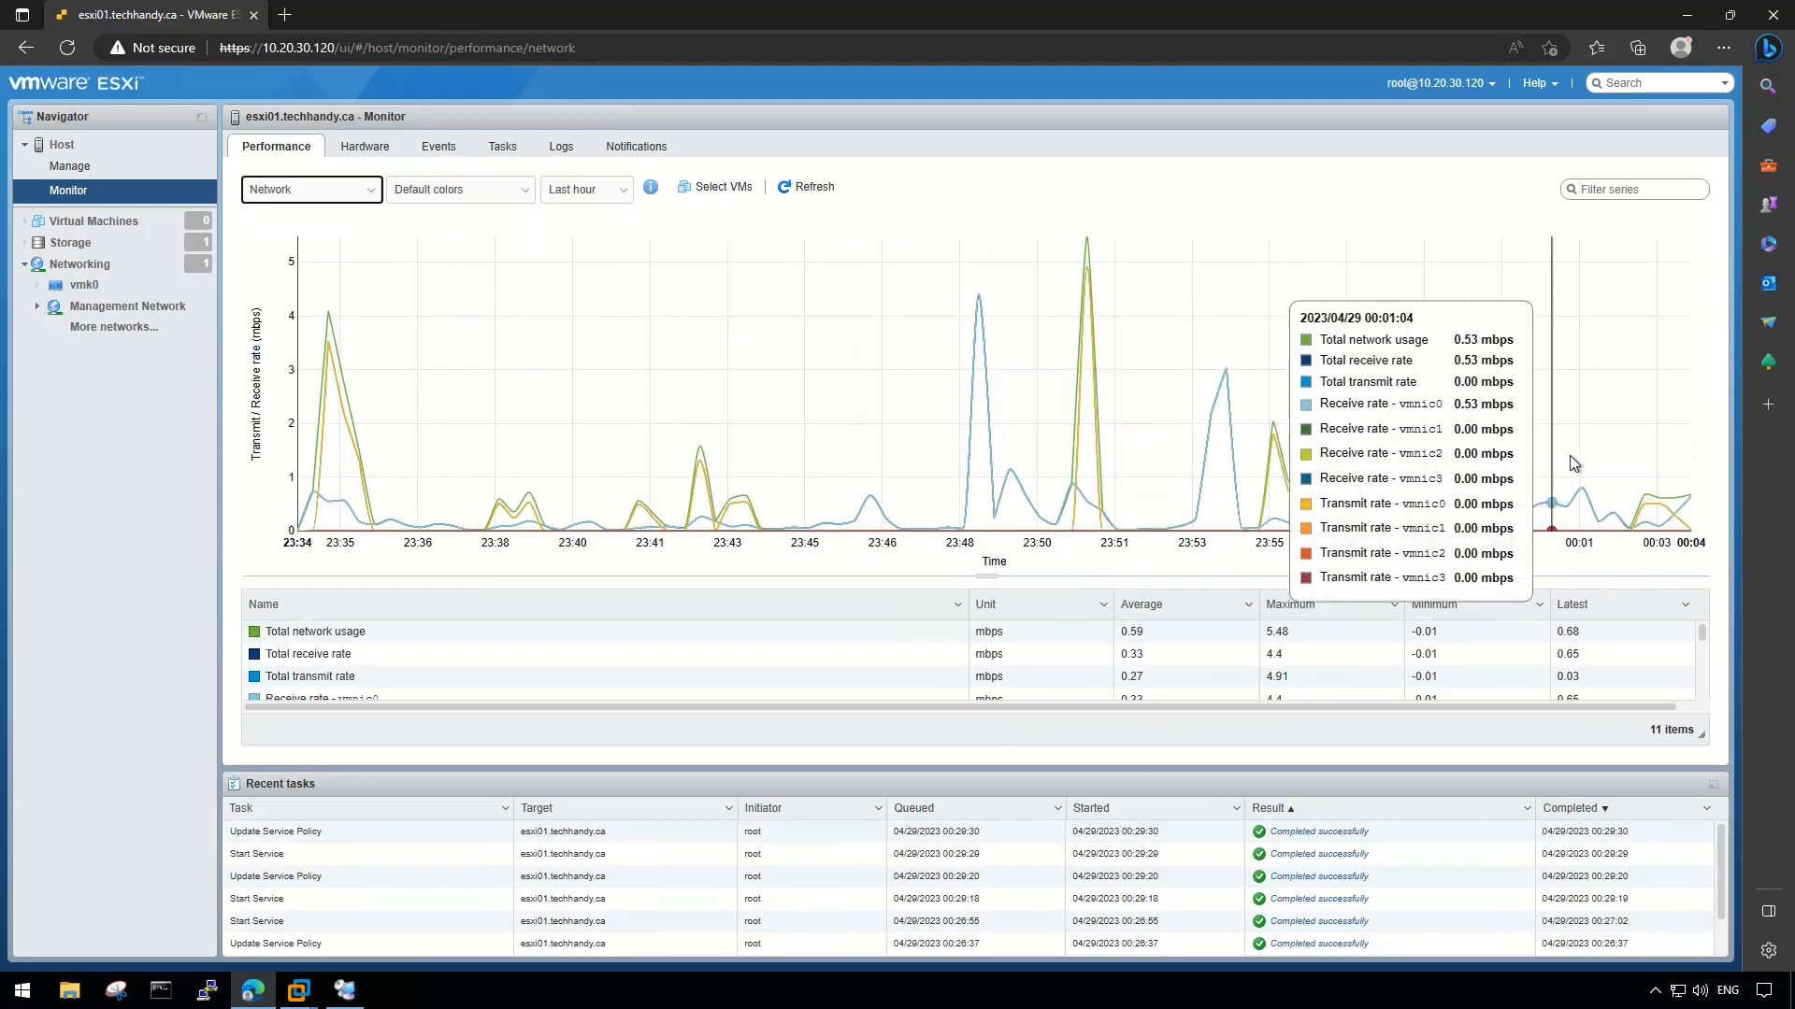
pyautogui.scroll(-2, 522, 648)
pyautogui.scroll(-1, 453, 645)
pyautogui.click(360, 196)
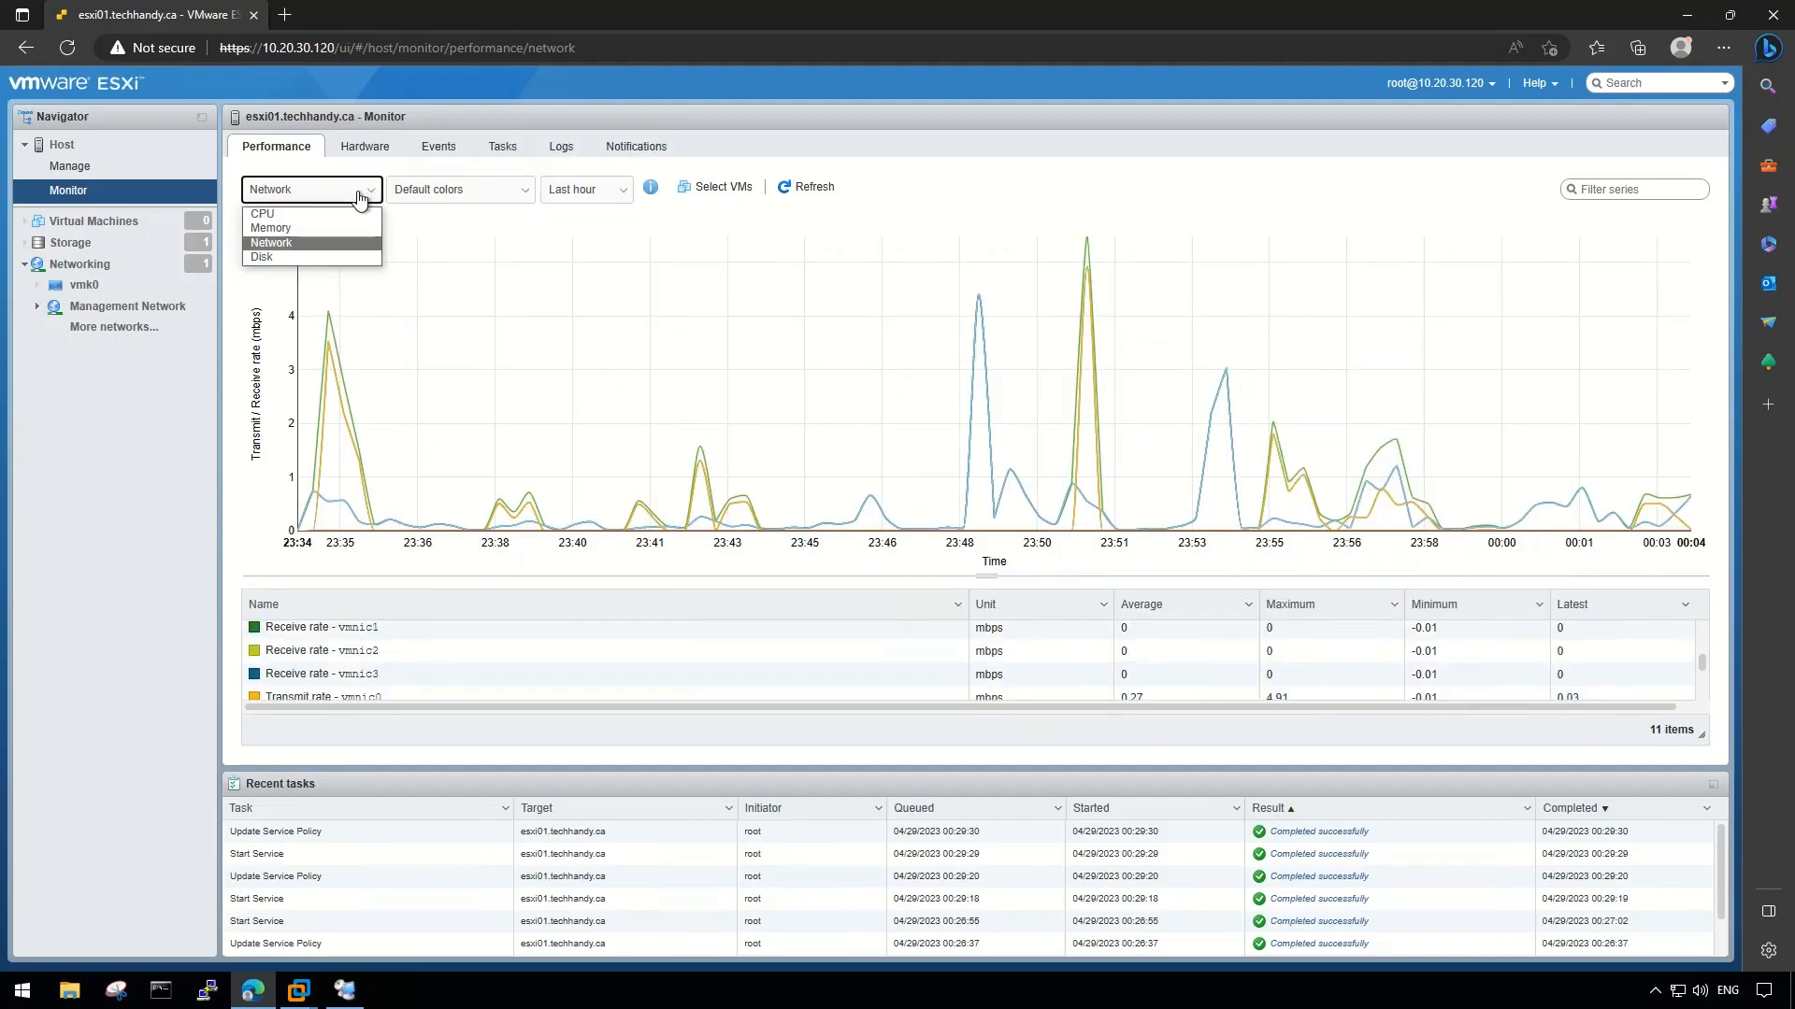
pyautogui.click(329, 256)
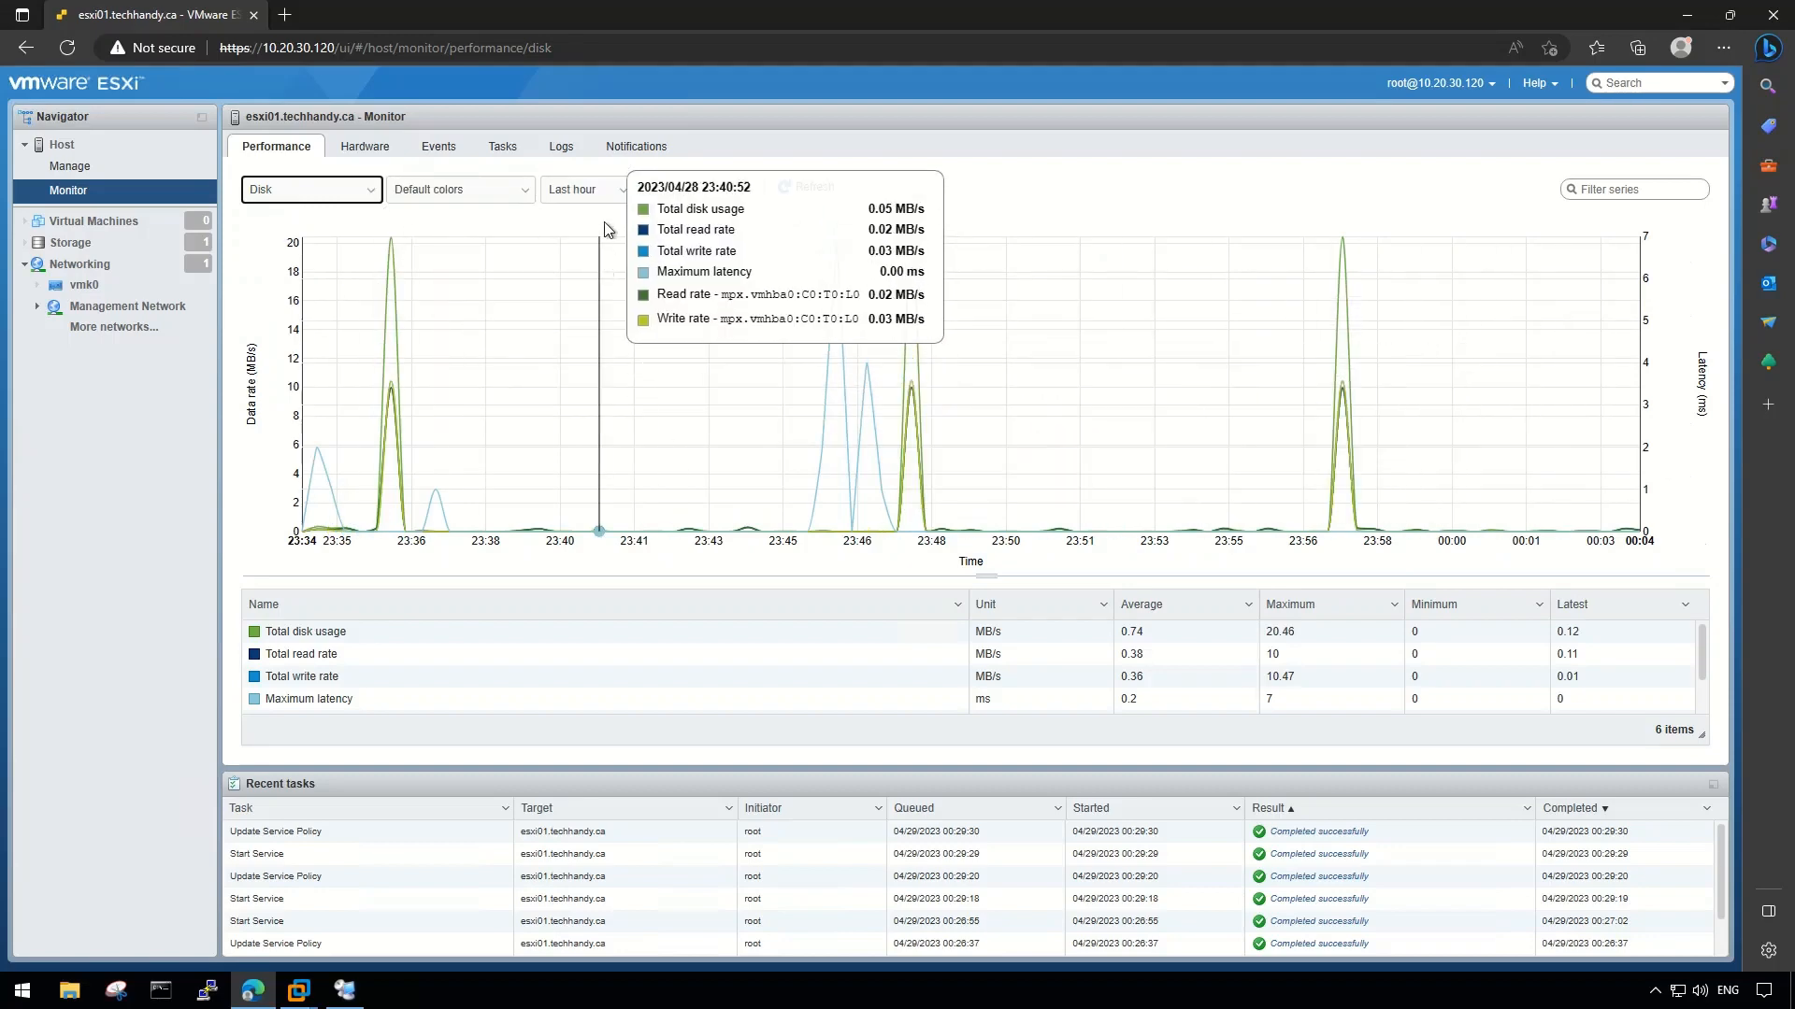
pyautogui.click(610, 193)
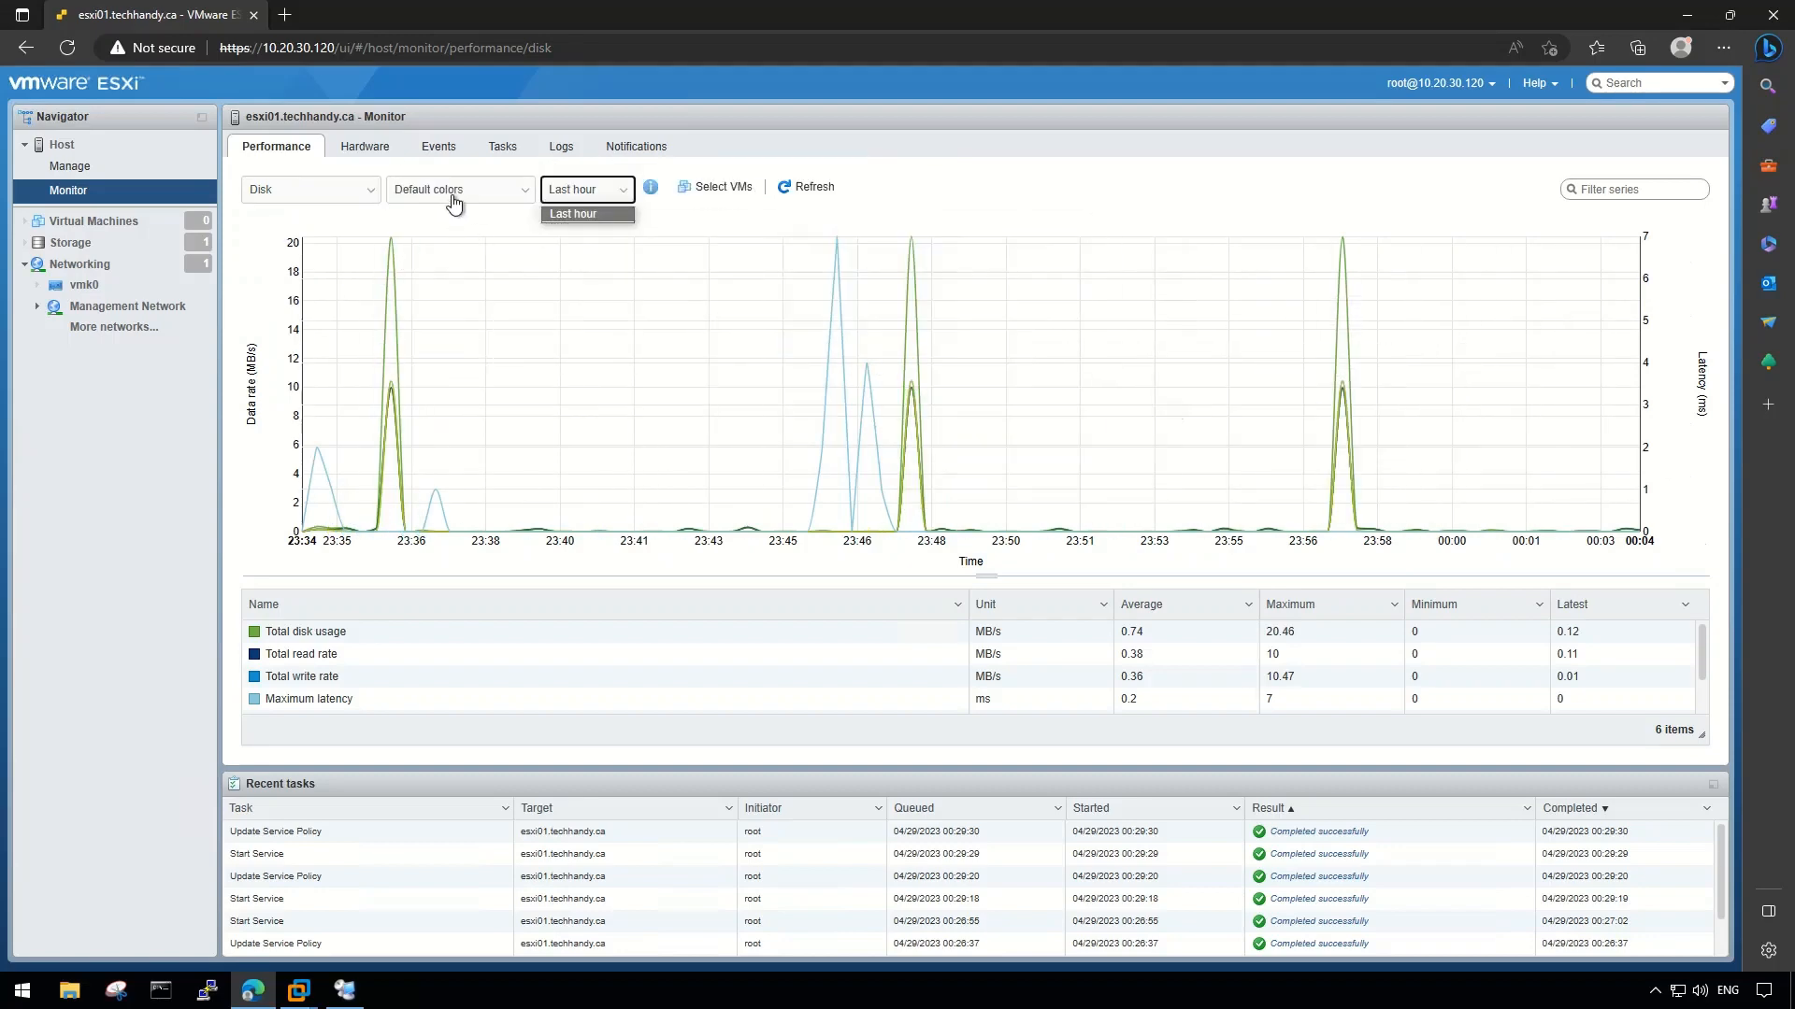
pyautogui.click(342, 191)
pyautogui.click(336, 214)
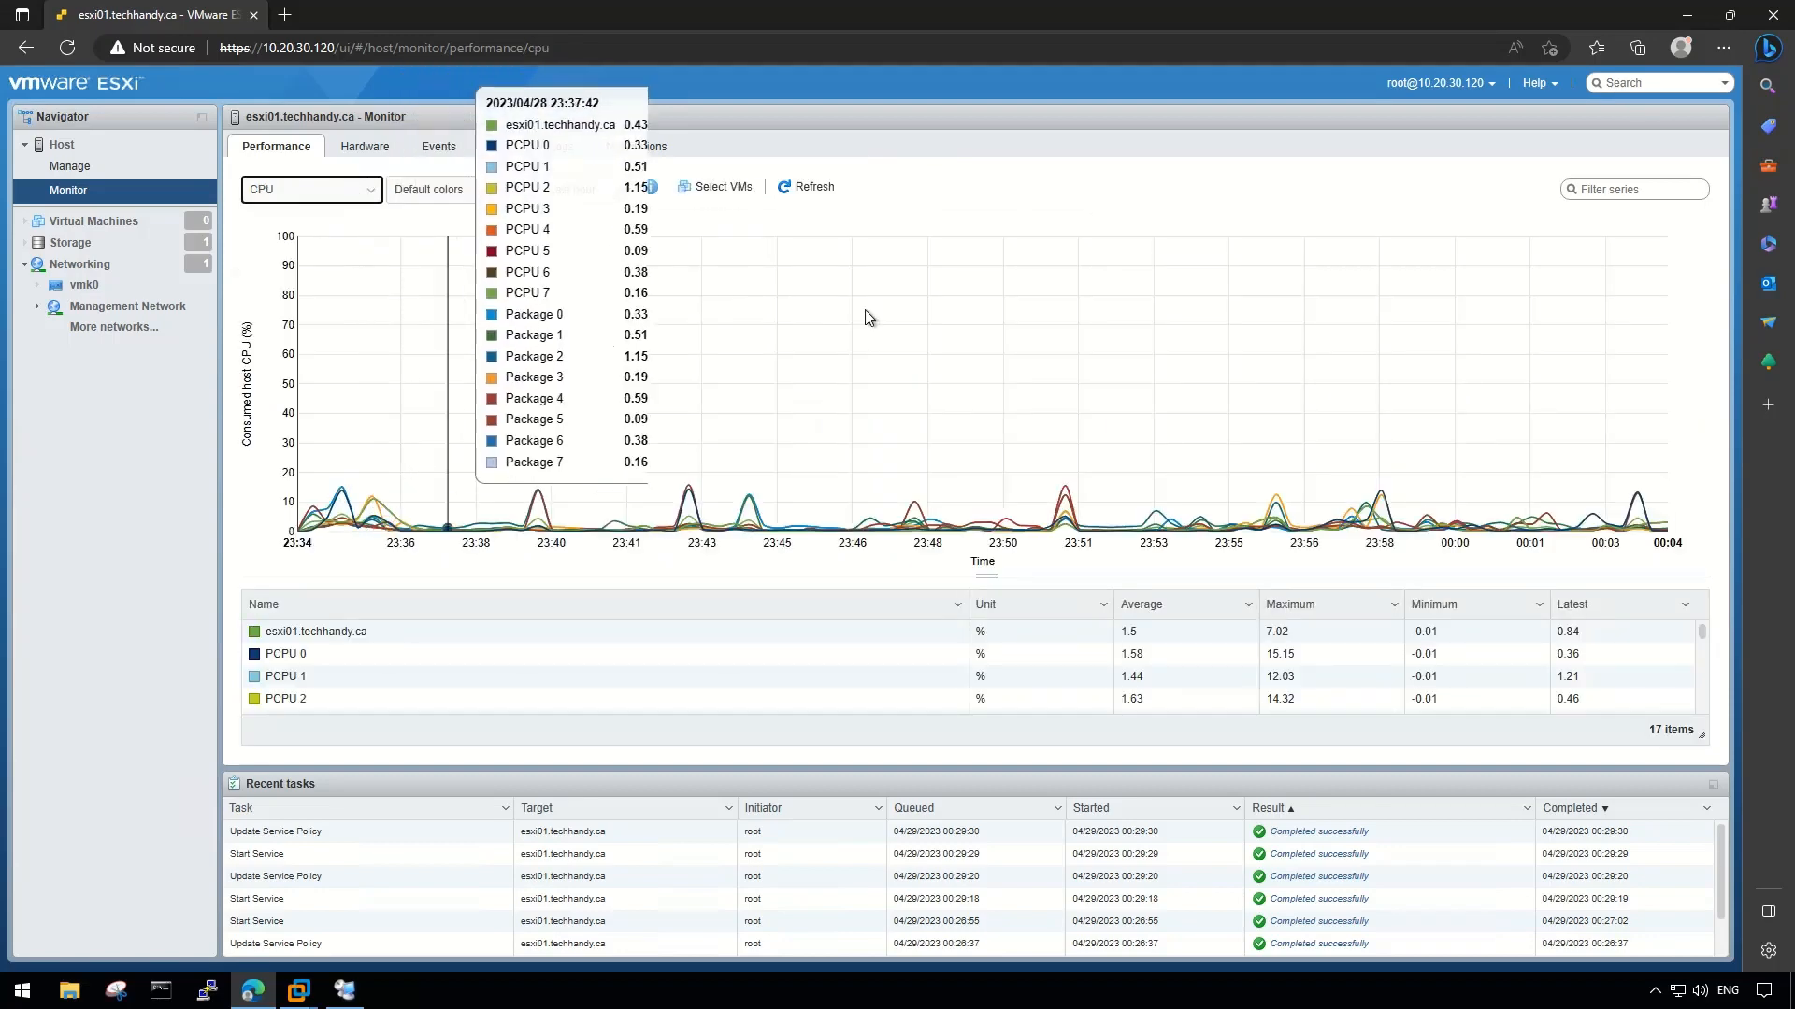
# - Review the host's storage hardware, events, tasks, logs and notifications
pyautogui.click(363, 149)
pyautogui.click(278, 215)
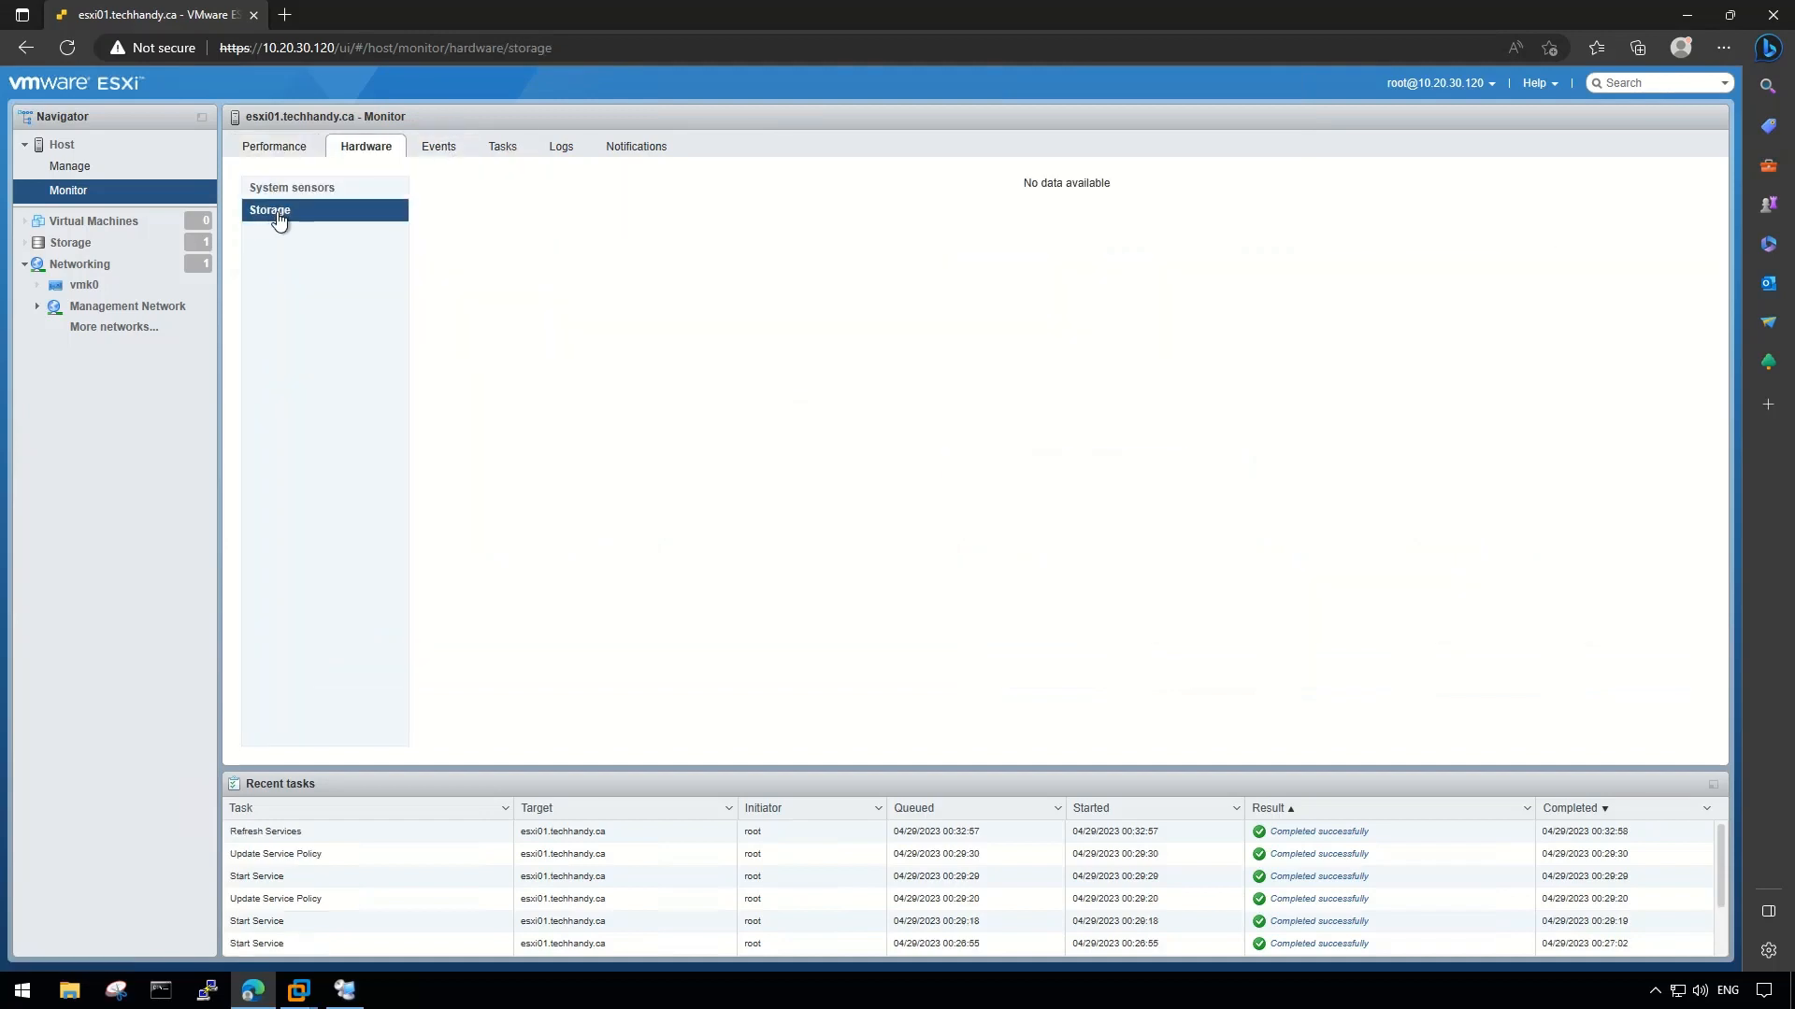
pyautogui.click(438, 147)
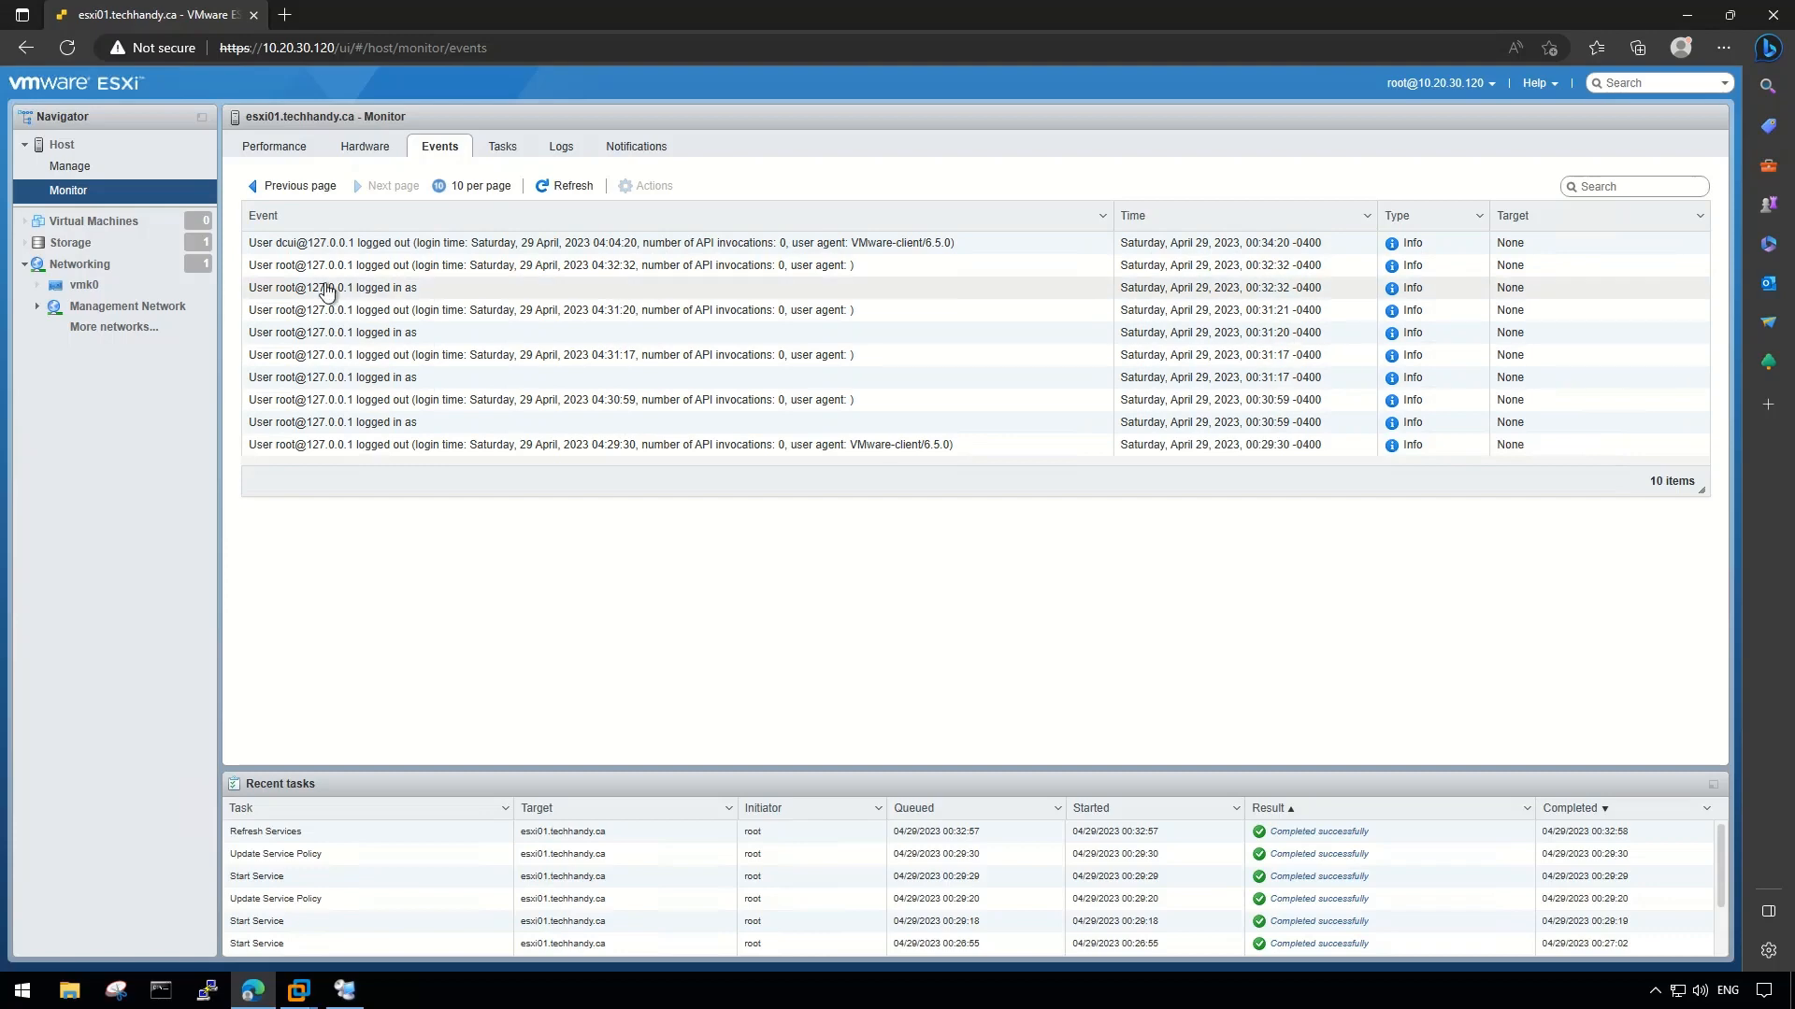
pyautogui.click(501, 151)
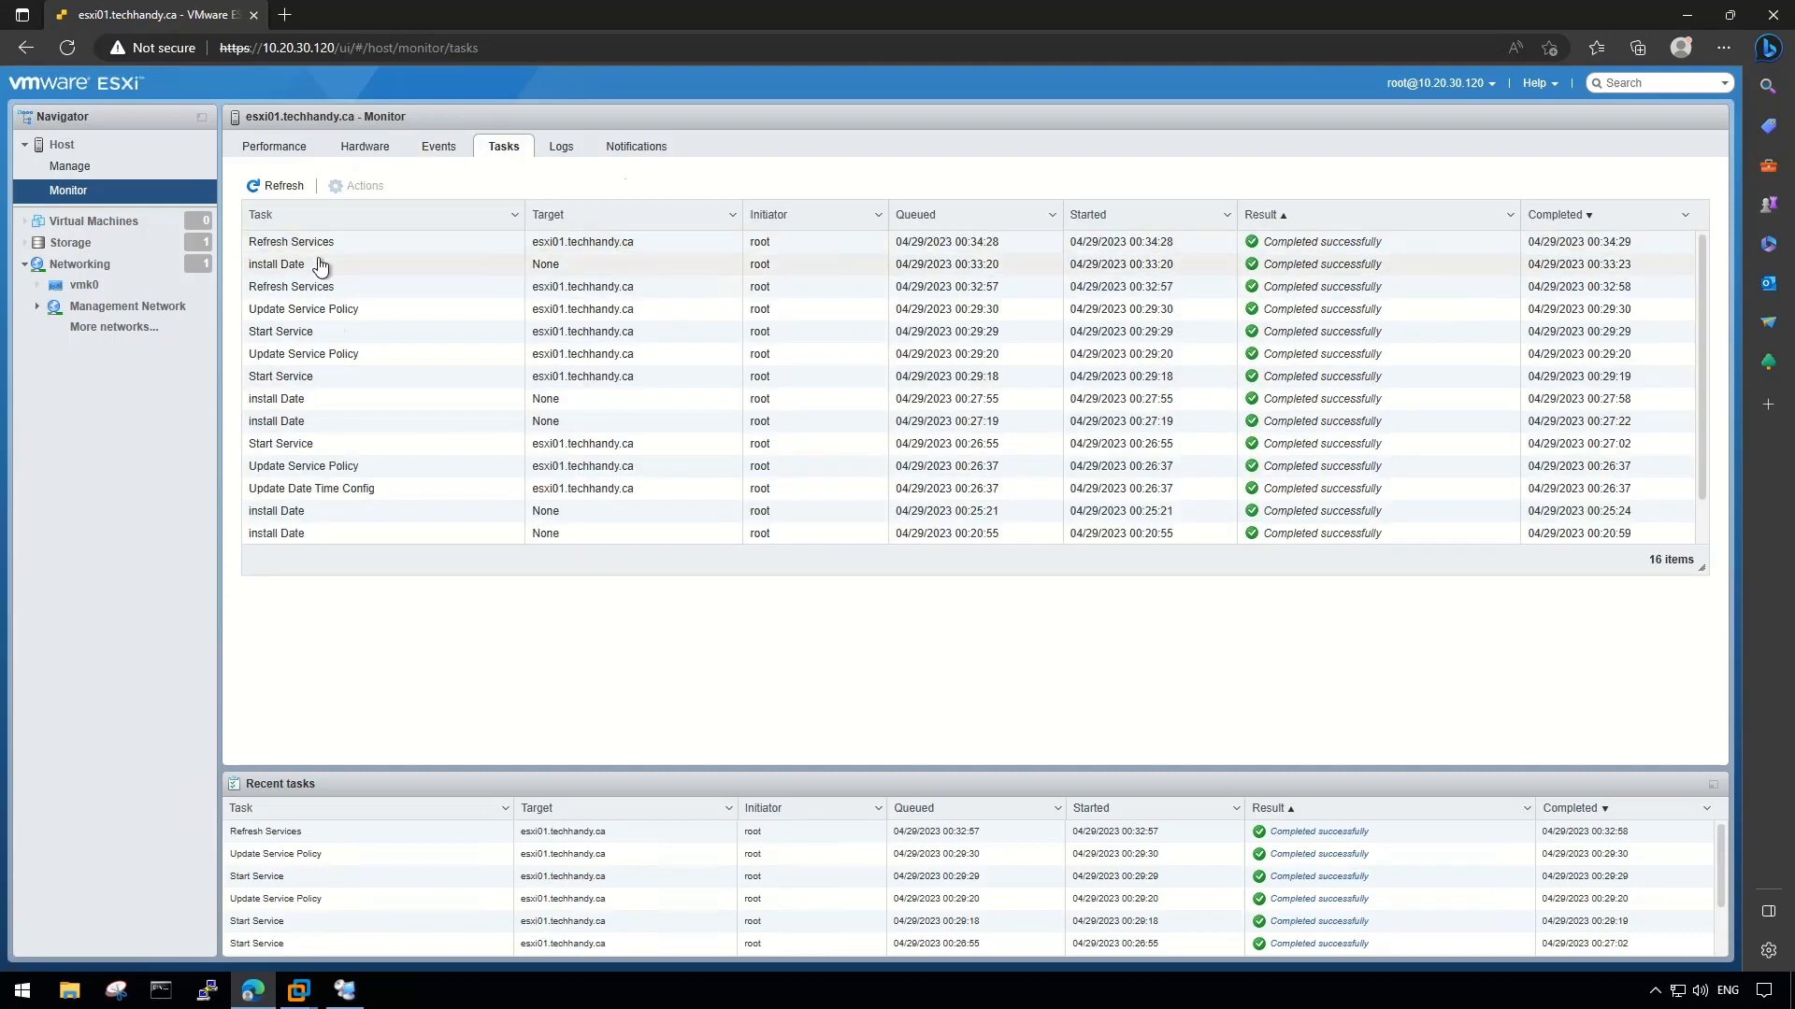
pyautogui.click(551, 155)
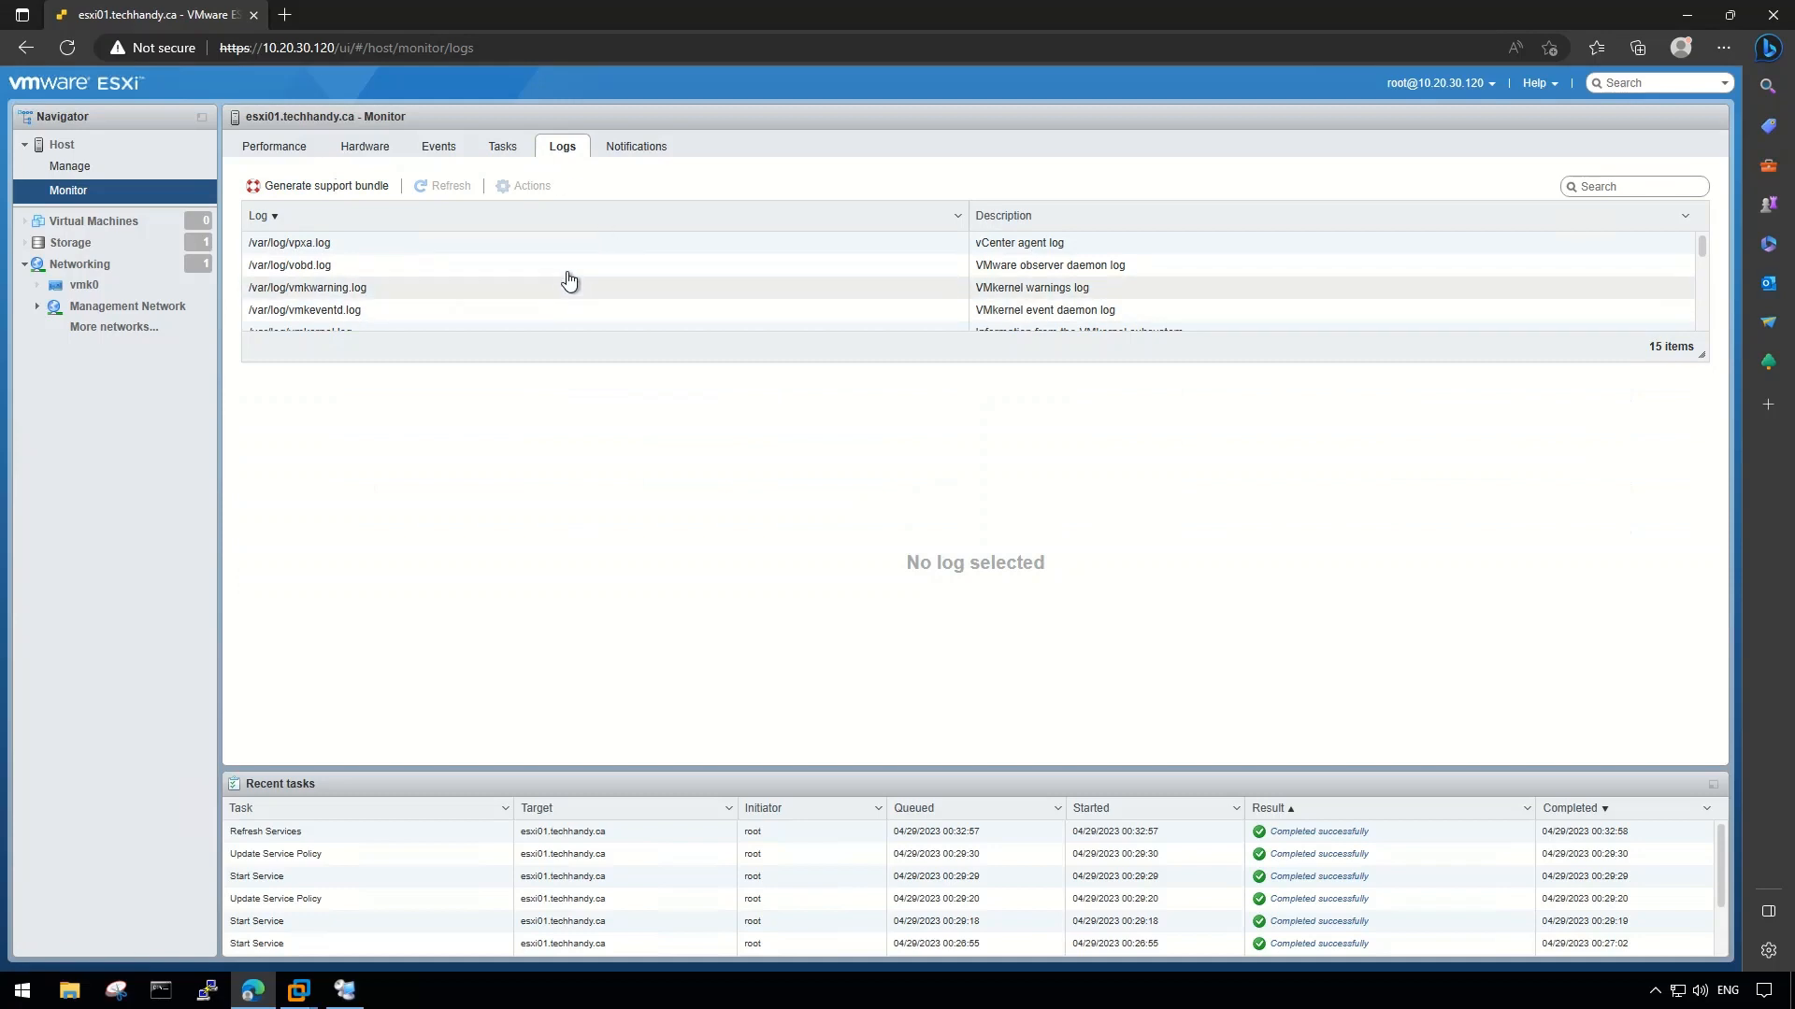
pyautogui.scroll(-3, 556, 271)
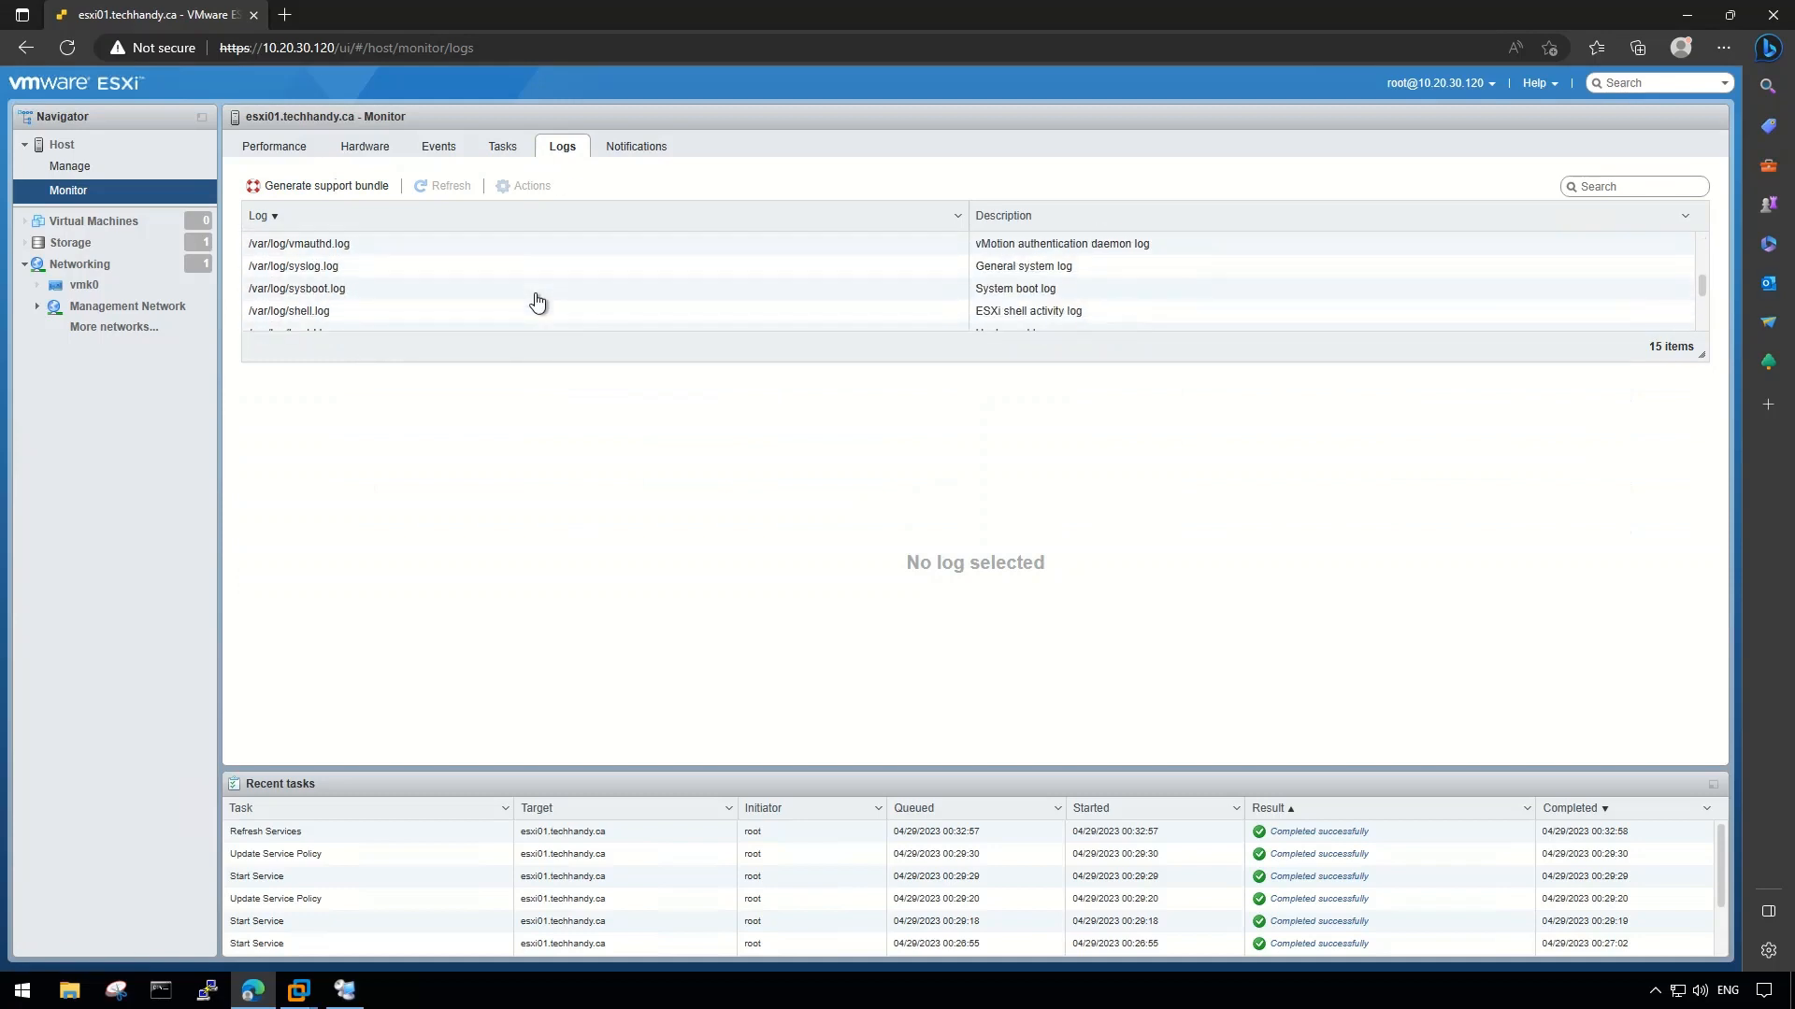
pyautogui.scroll(-3, 537, 300)
pyautogui.click(631, 152)
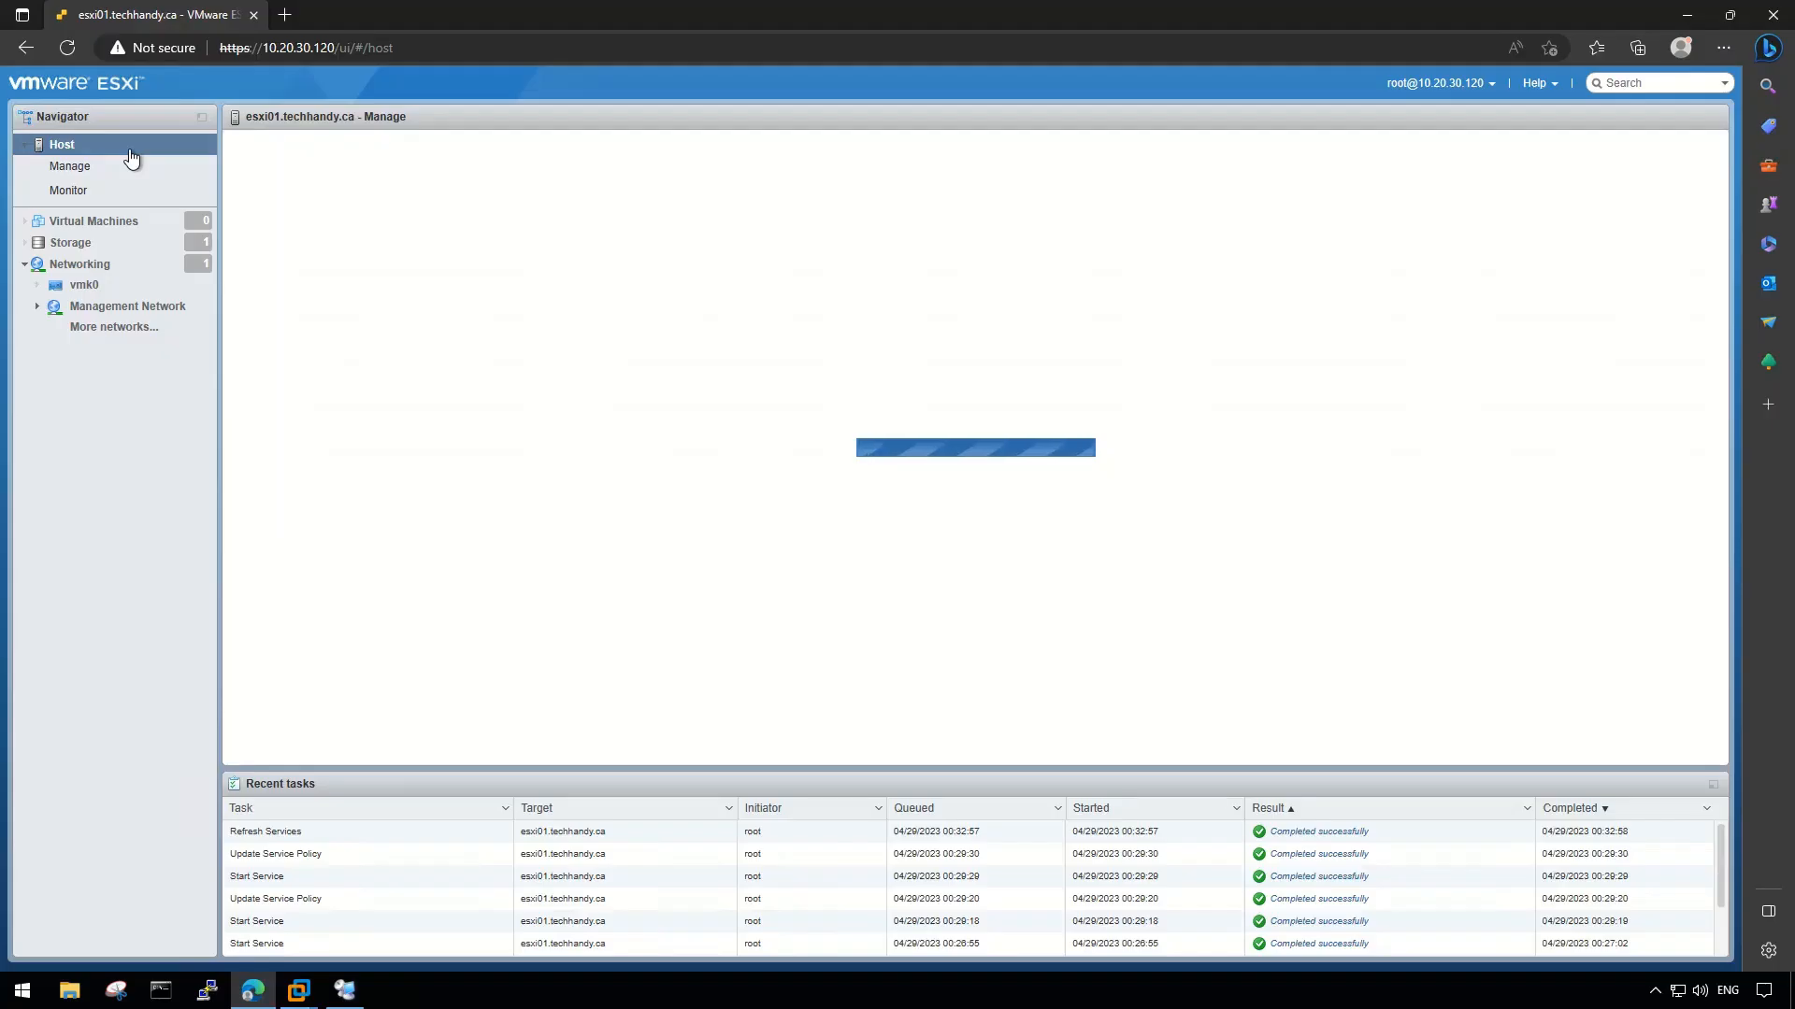
# - Open the host's Advanced system settings and inspect Syslog.global.defaultSize and Syslog.global.defaultRotate
pyautogui.click(132, 163)
pyautogui.click(262, 146)
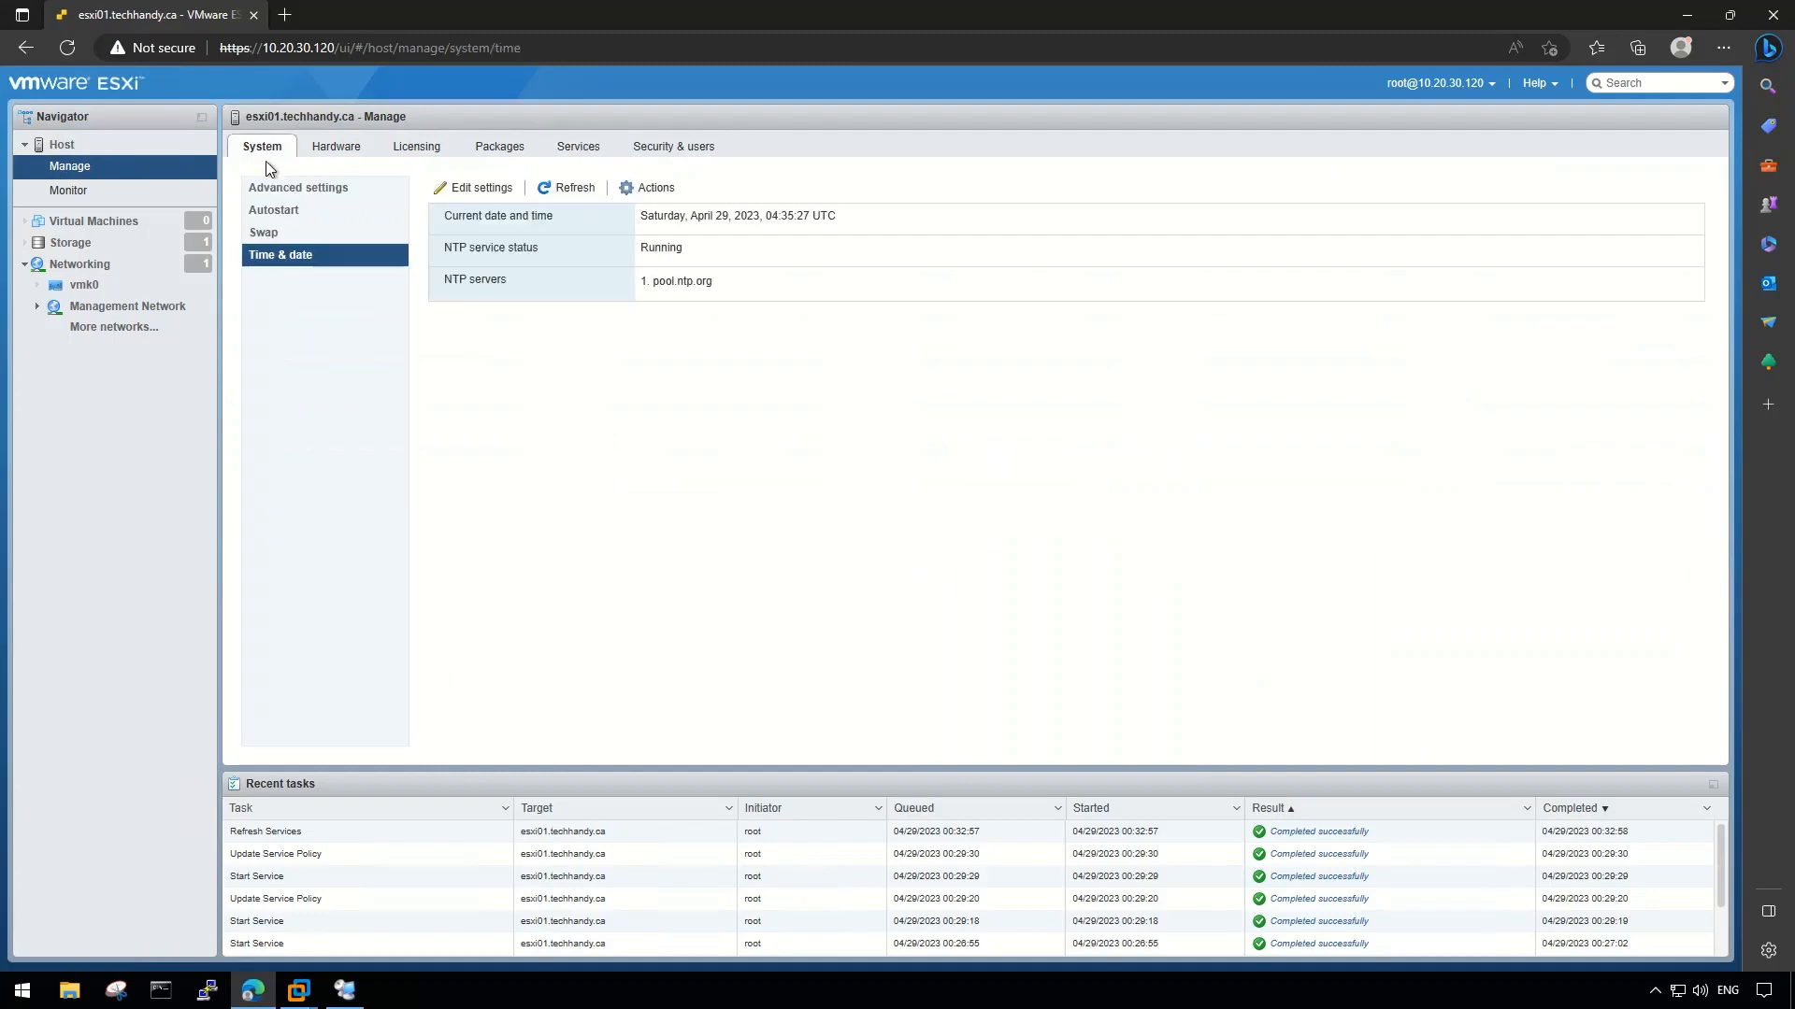
pyautogui.click(364, 190)
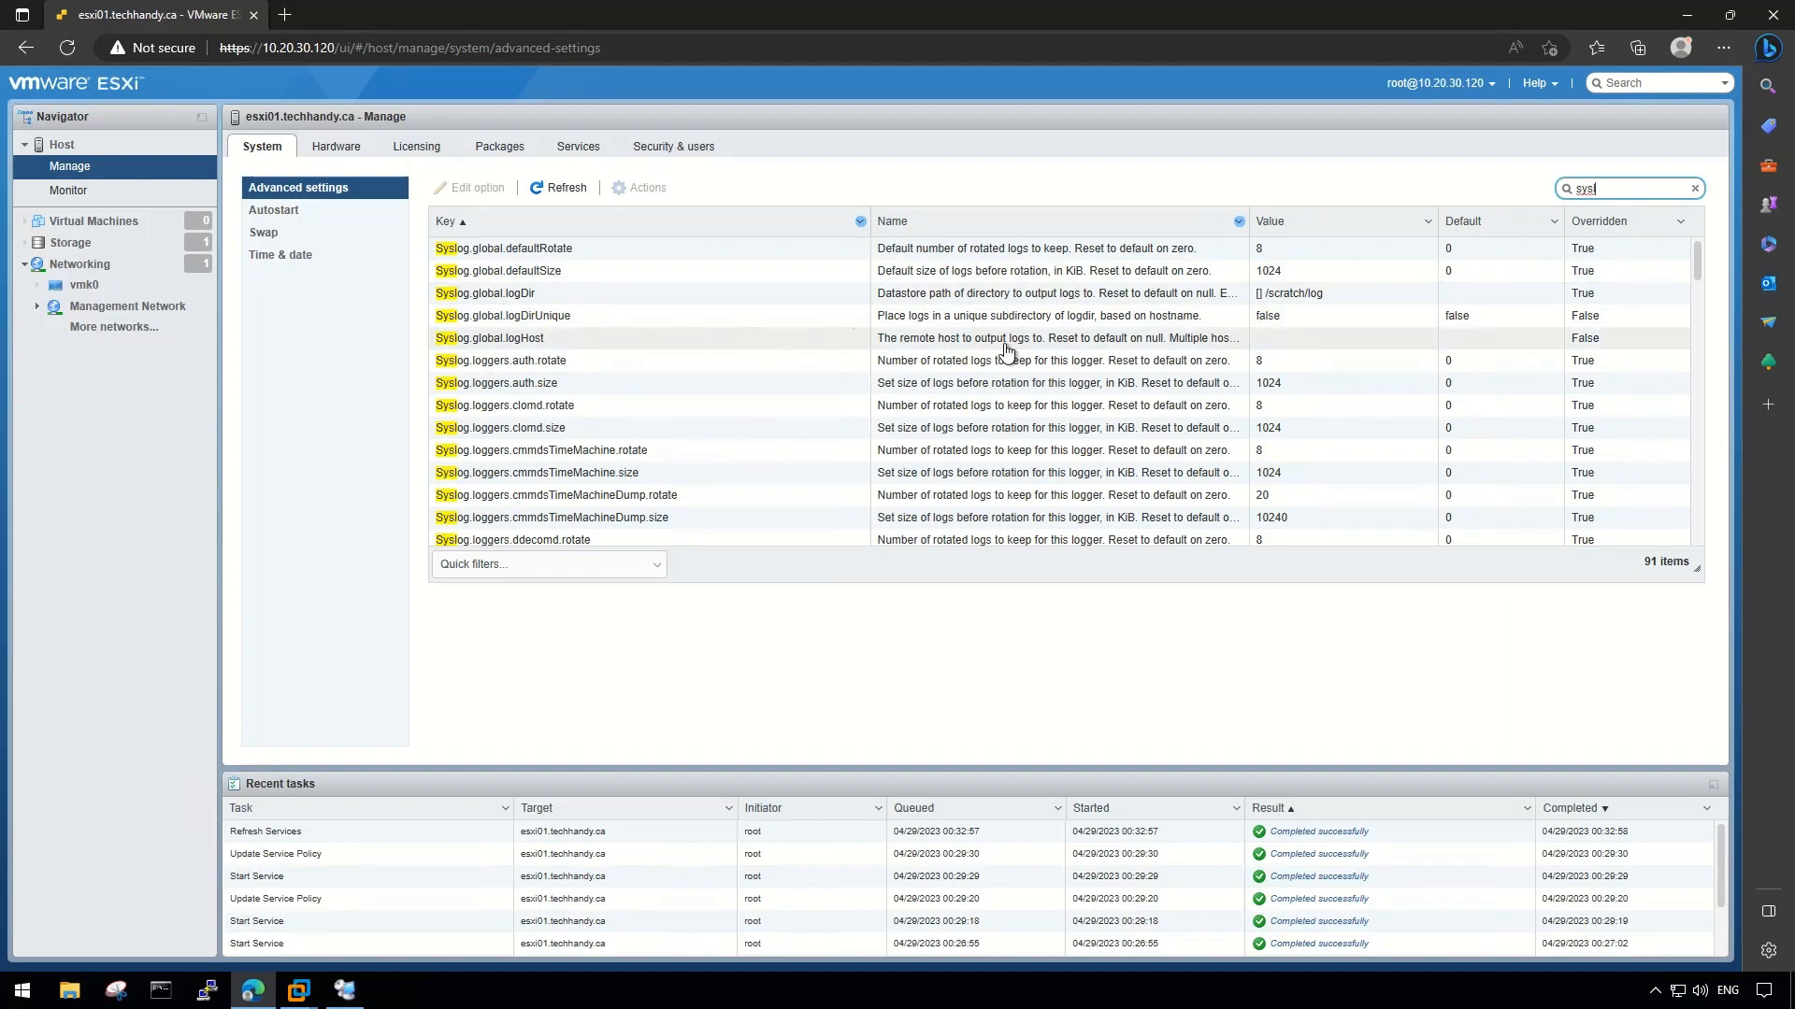
pyautogui.click(584, 273)
pyautogui.click(654, 250)
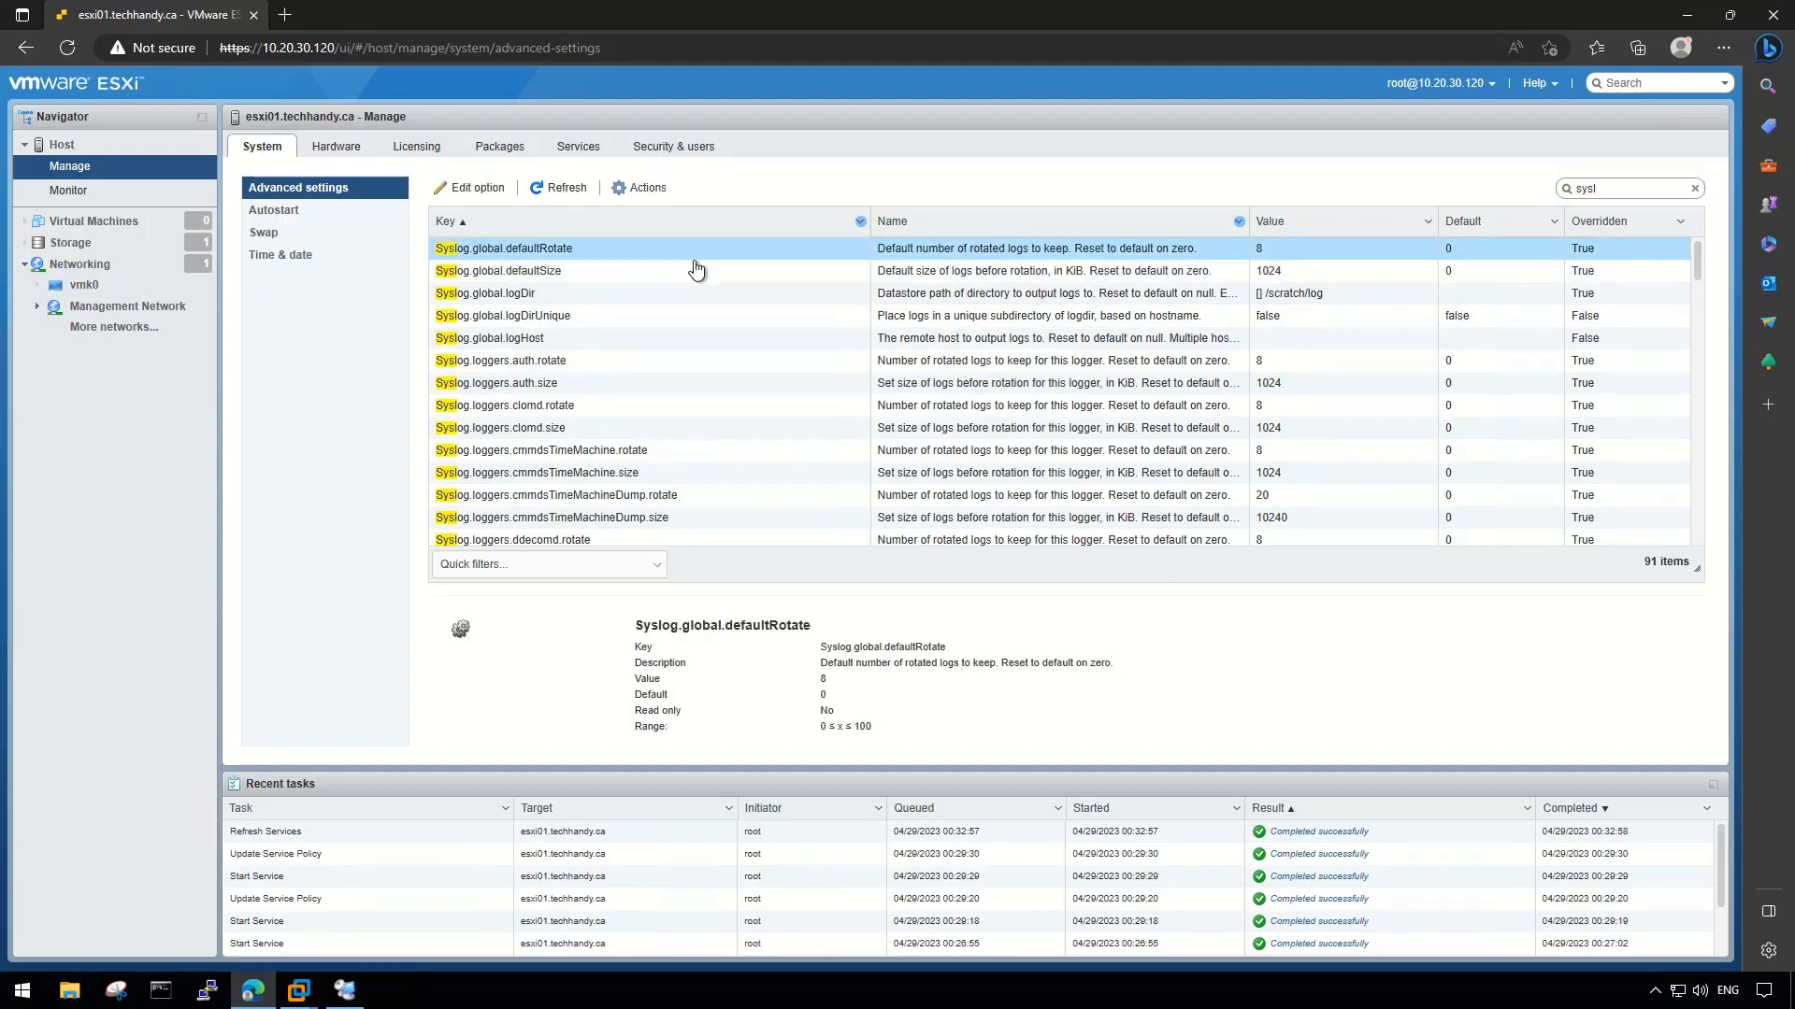